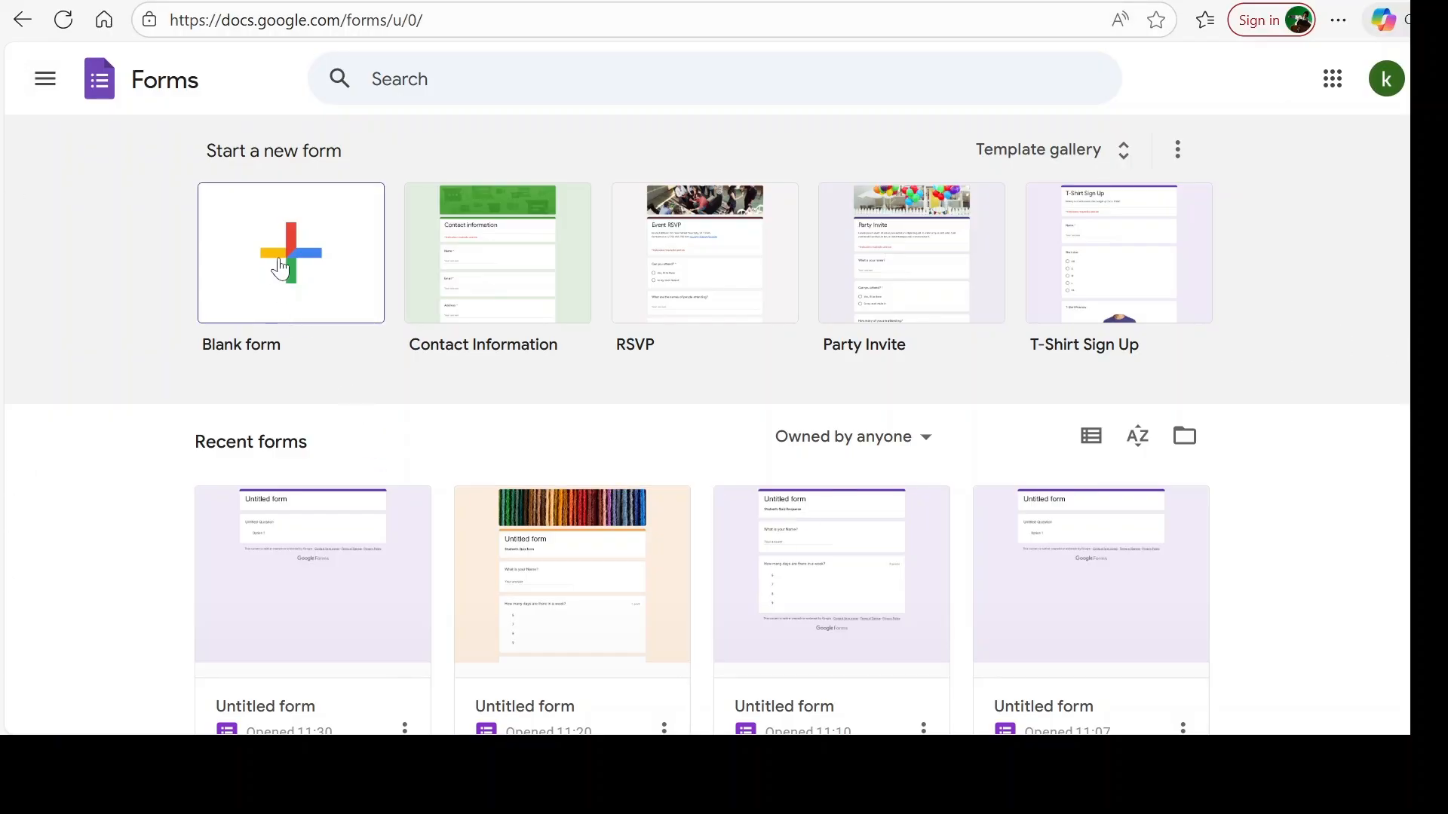
Create a blank form, turn on its "Make this a quiz" setting and return to the questions
click(279, 260)
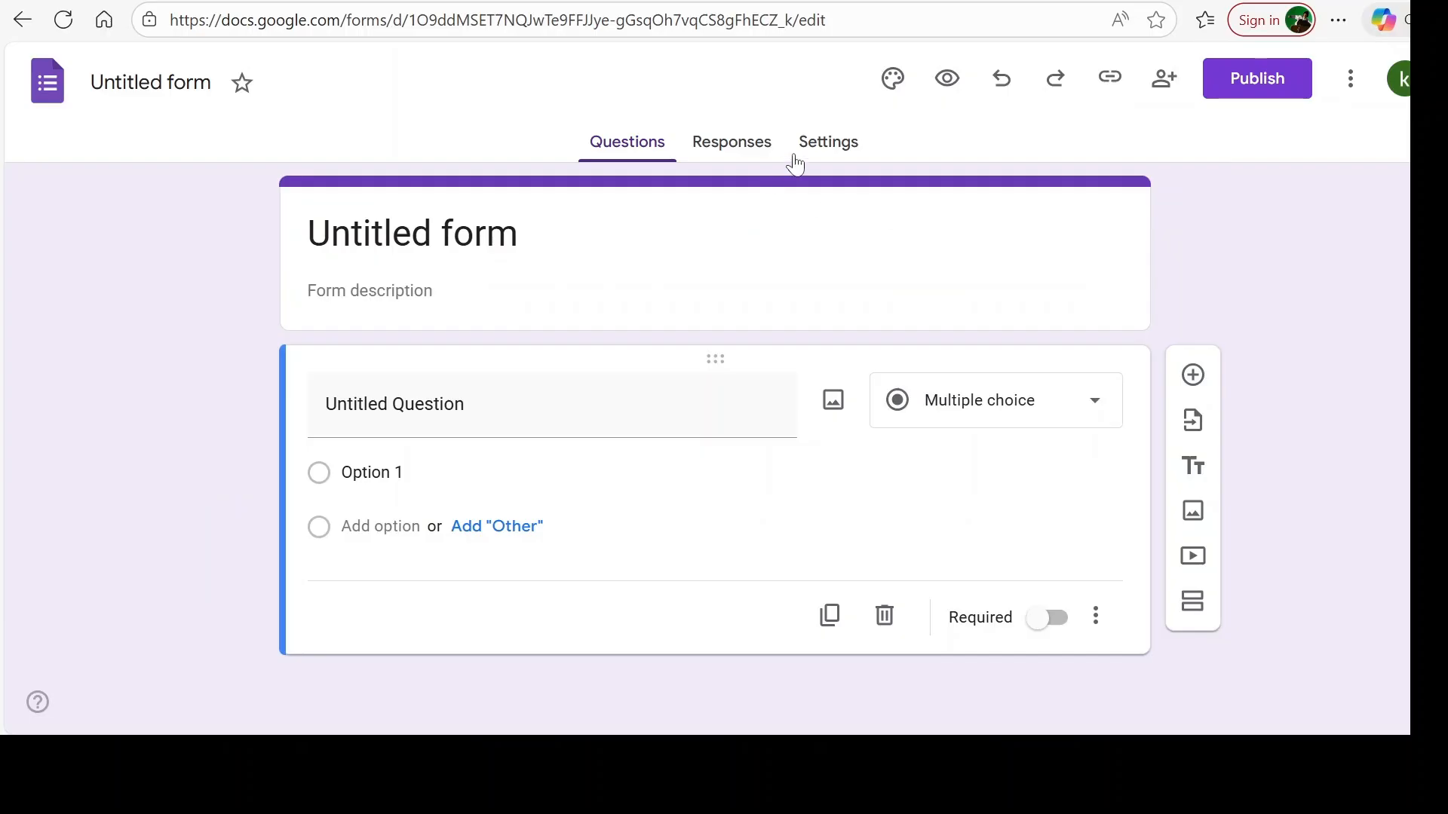
click(819, 155)
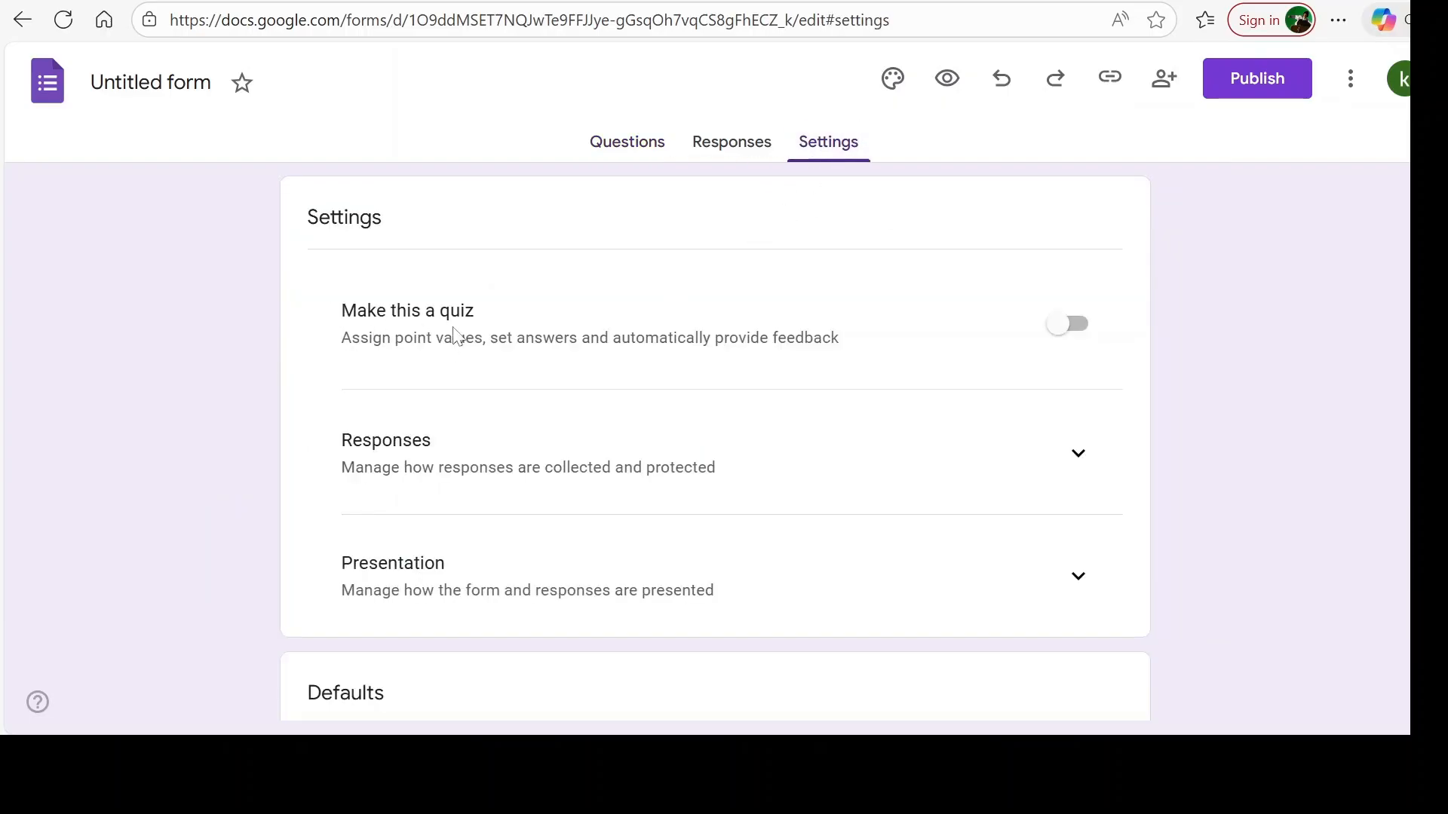
click(1086, 332)
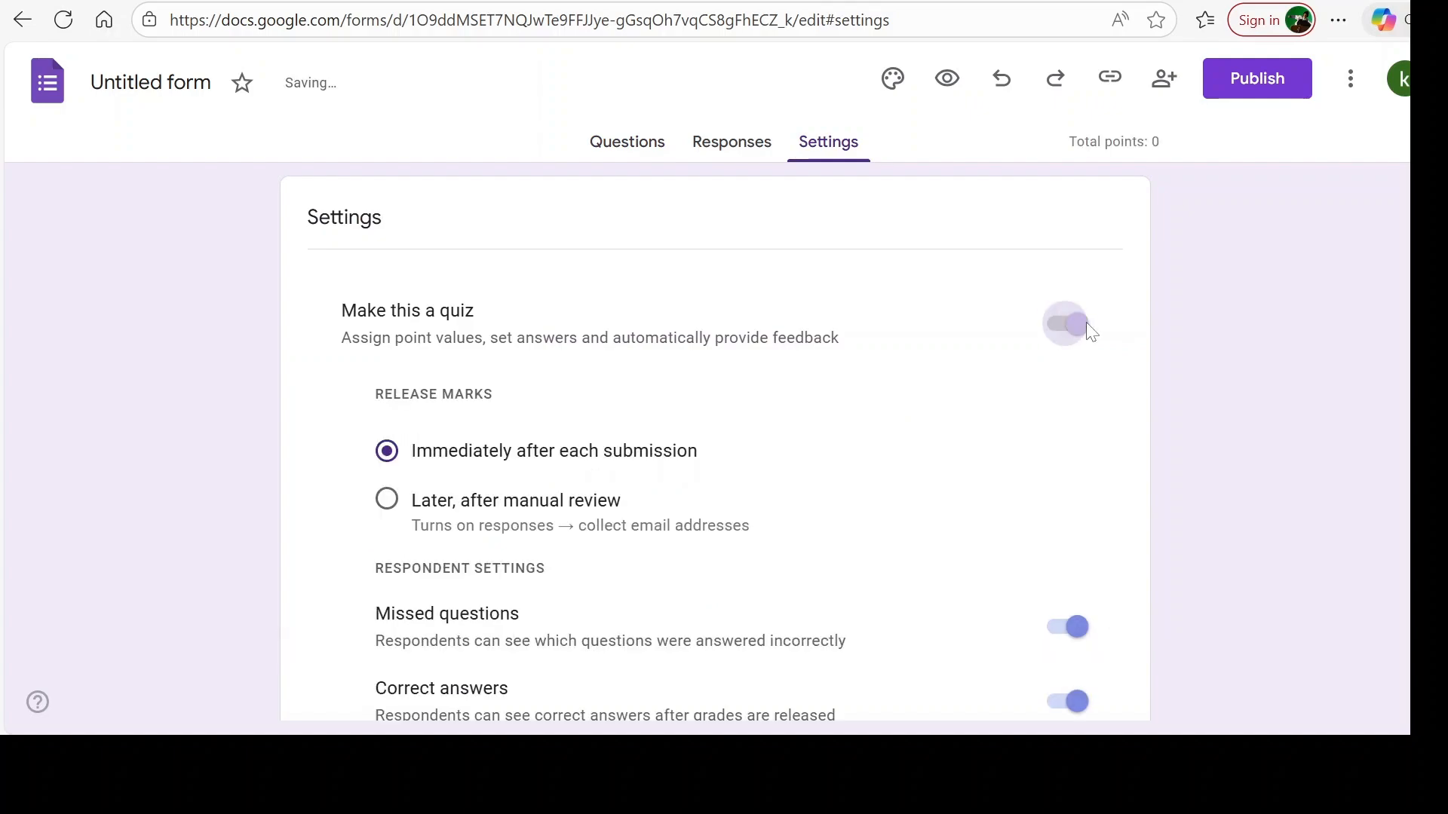
click(631, 144)
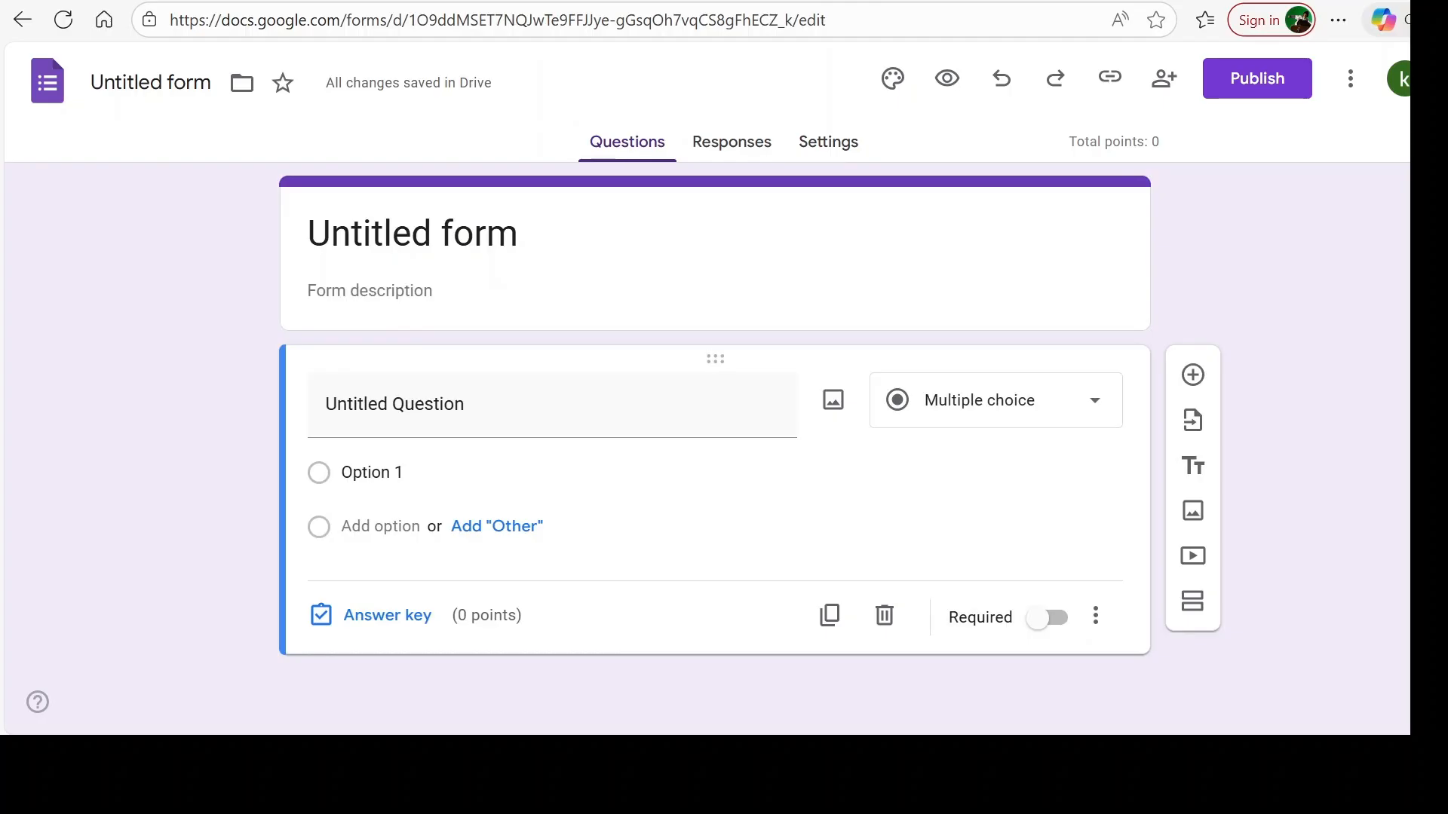
click(384, 234)
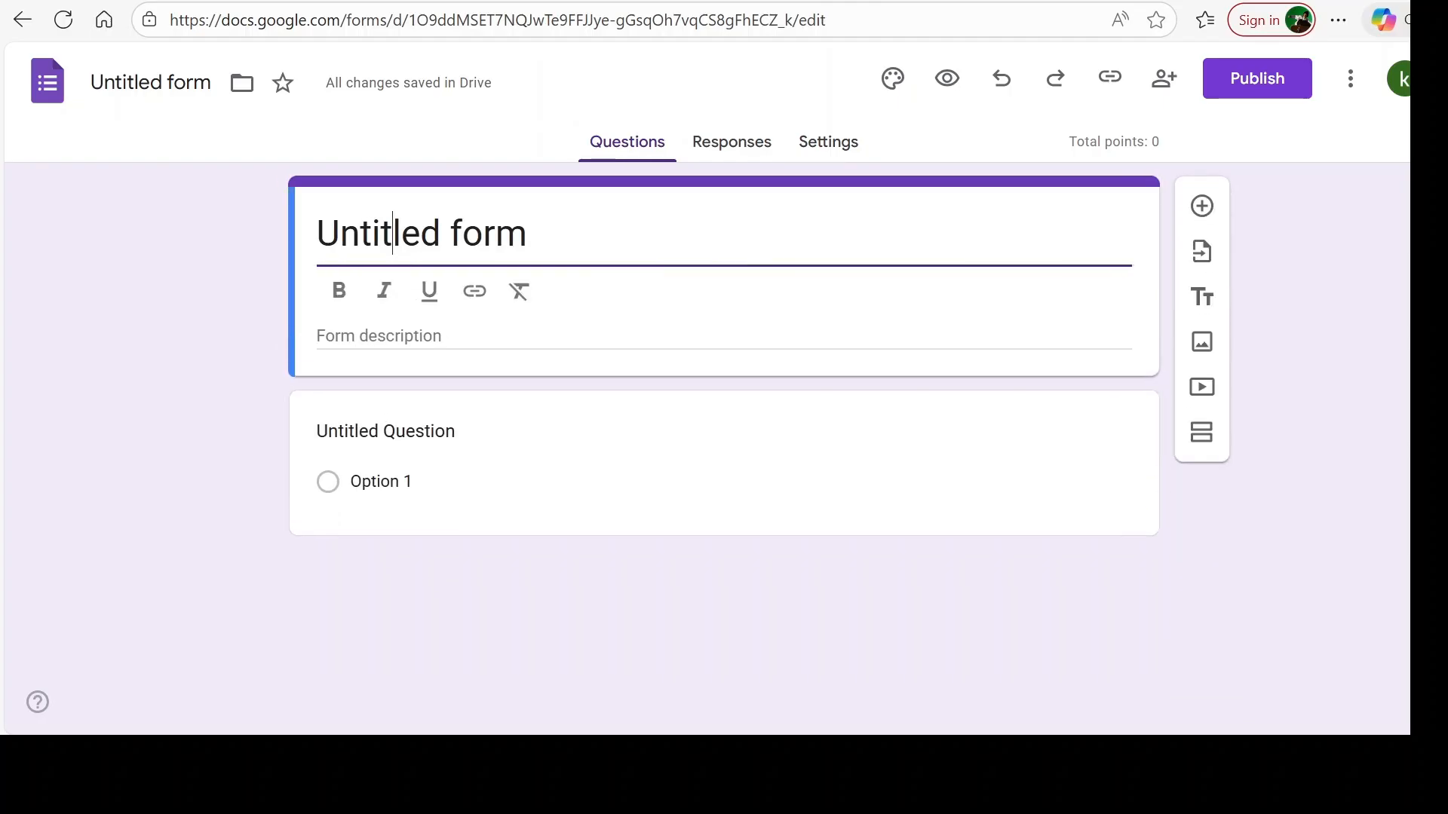
drag(531, 234, 317, 234)
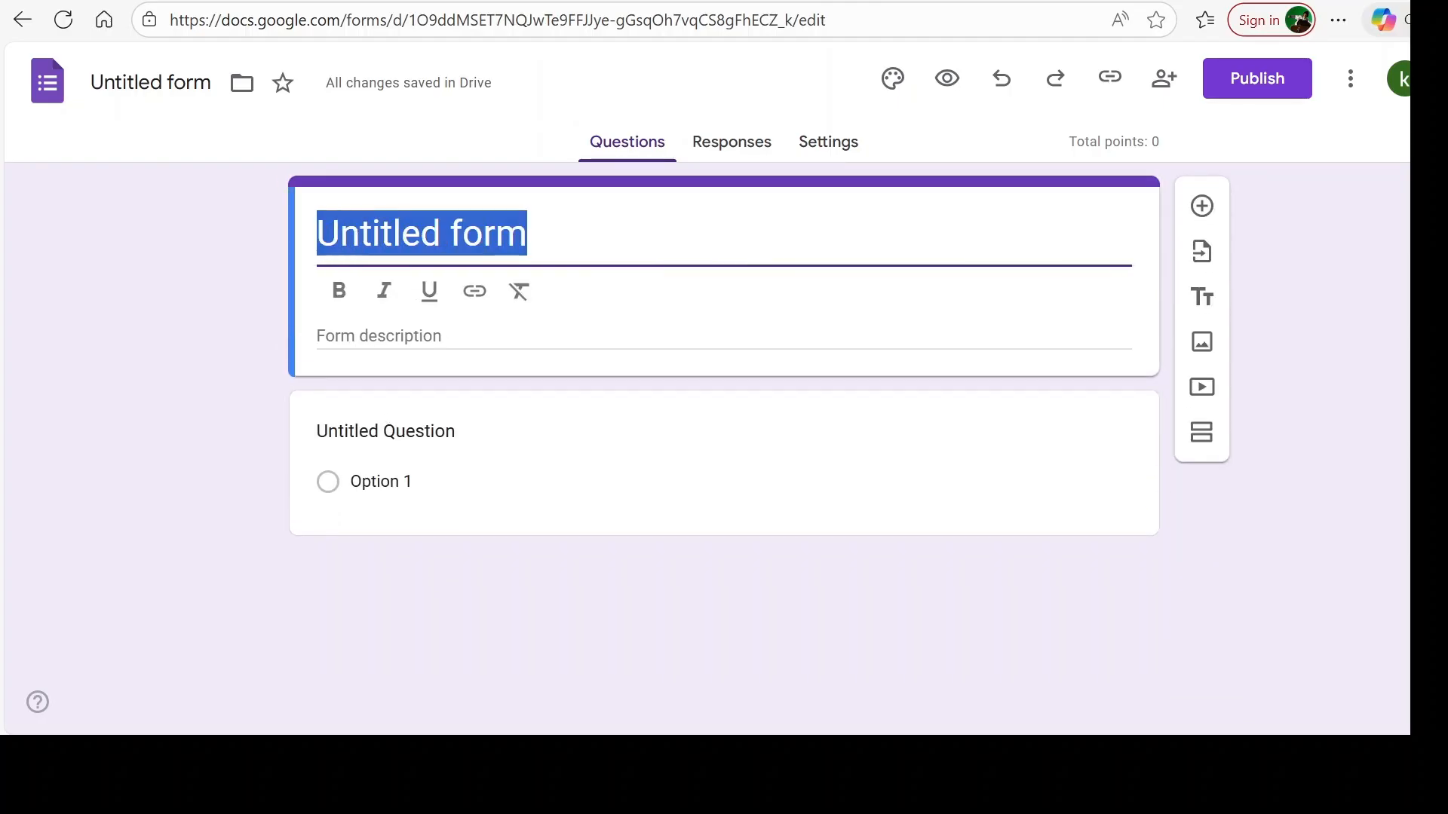
key(BackSpace)
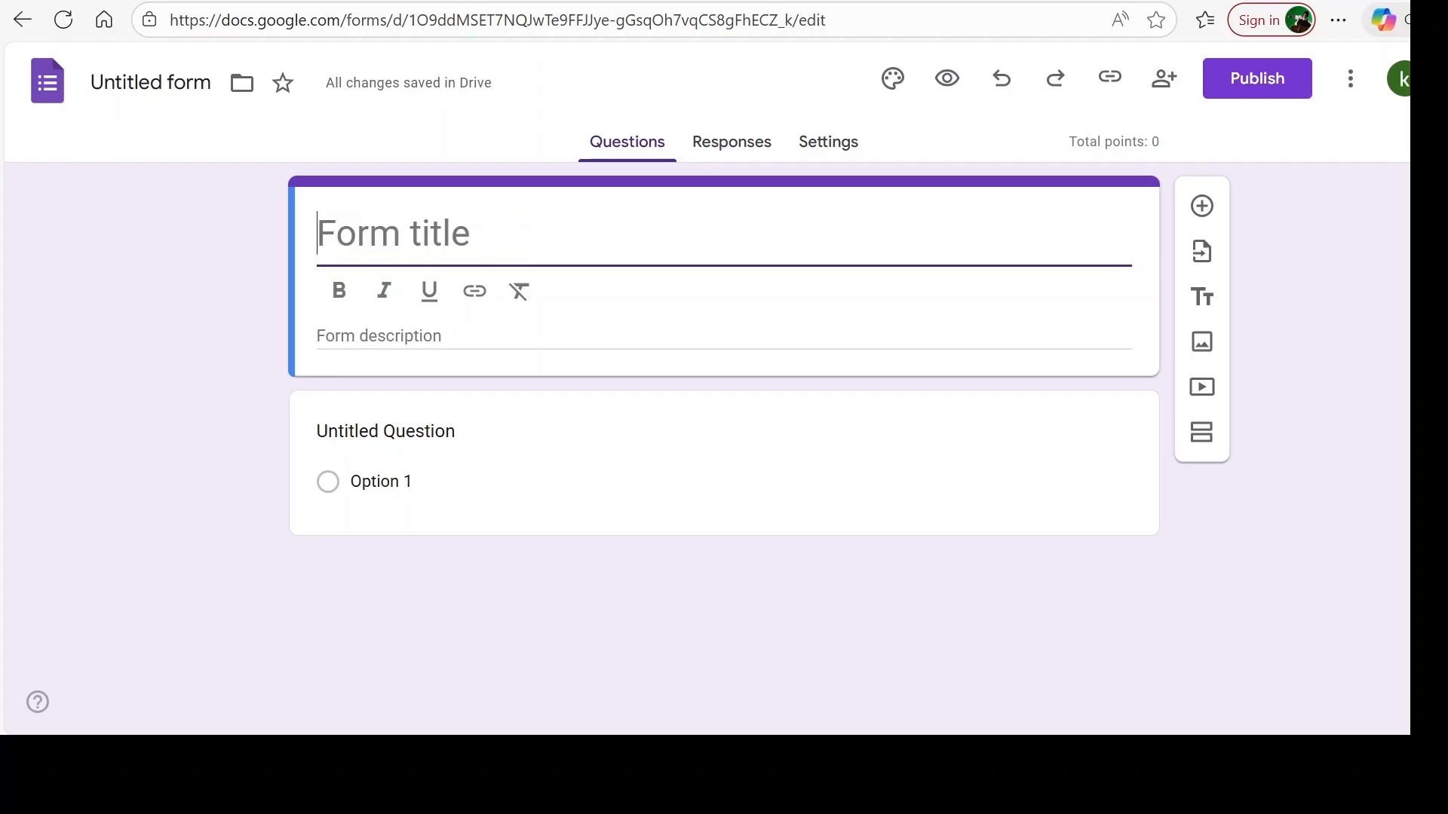
key(ctrl+z)
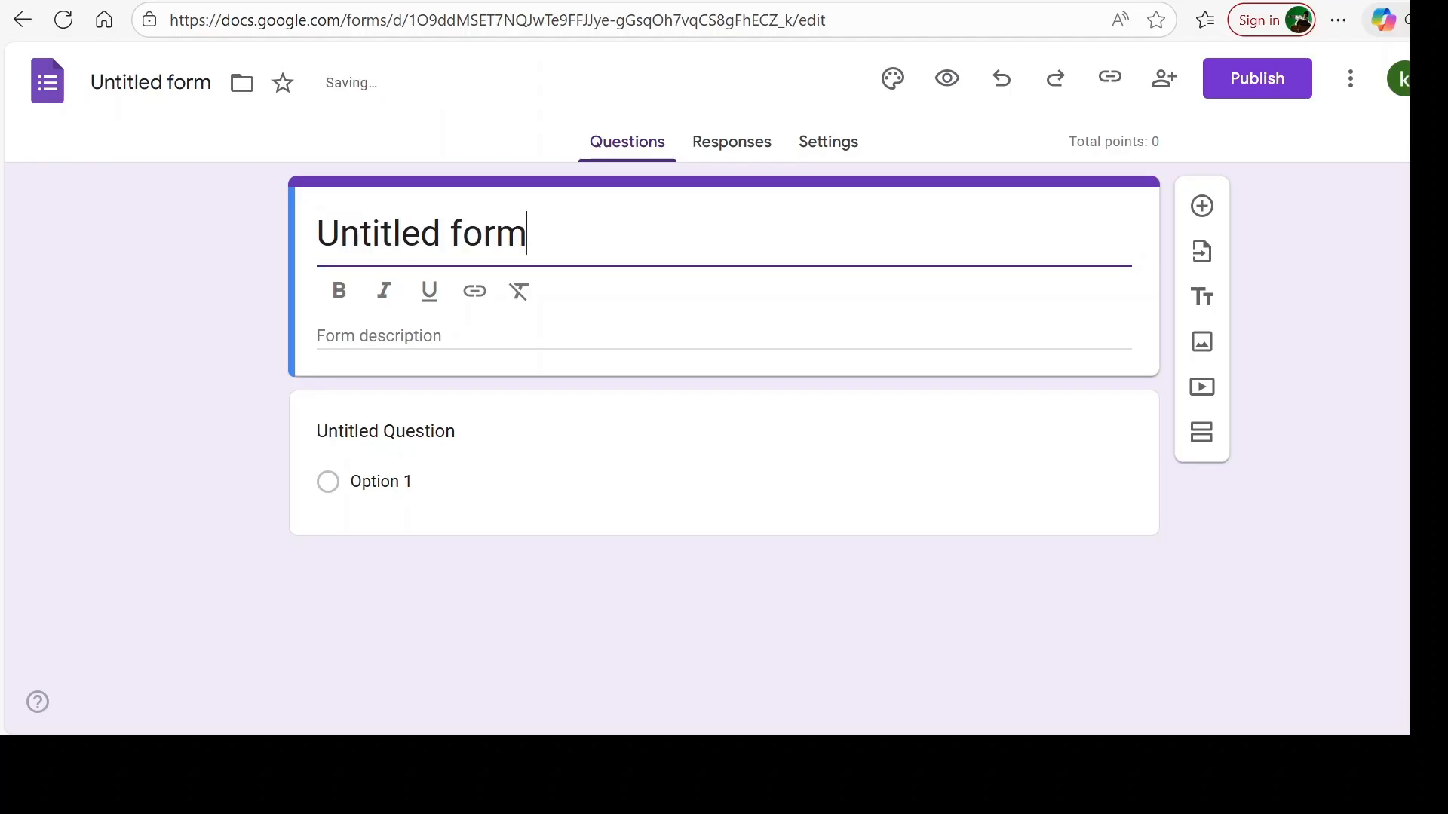
key(BackSpace)
key(BackSpace)
key(BackSpace)
key(BackSpace)
key(BackSpace)
key(BackSpace)
key(BackSpace)
key(BackSpace)
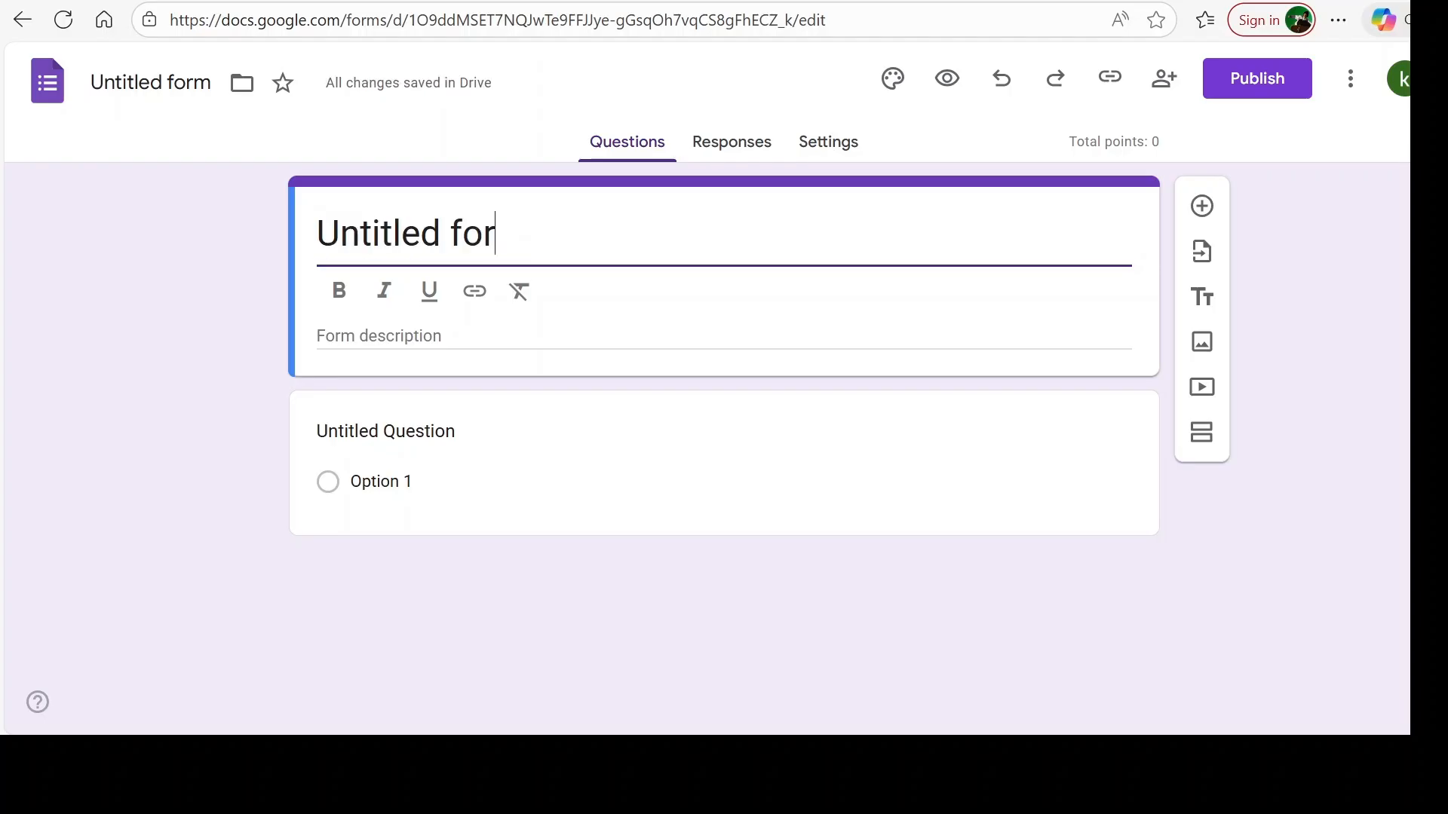
key(BackSpace)
key(BackSpace)
key(BackSpace)
key(BackSpace)
key(BackSpace)
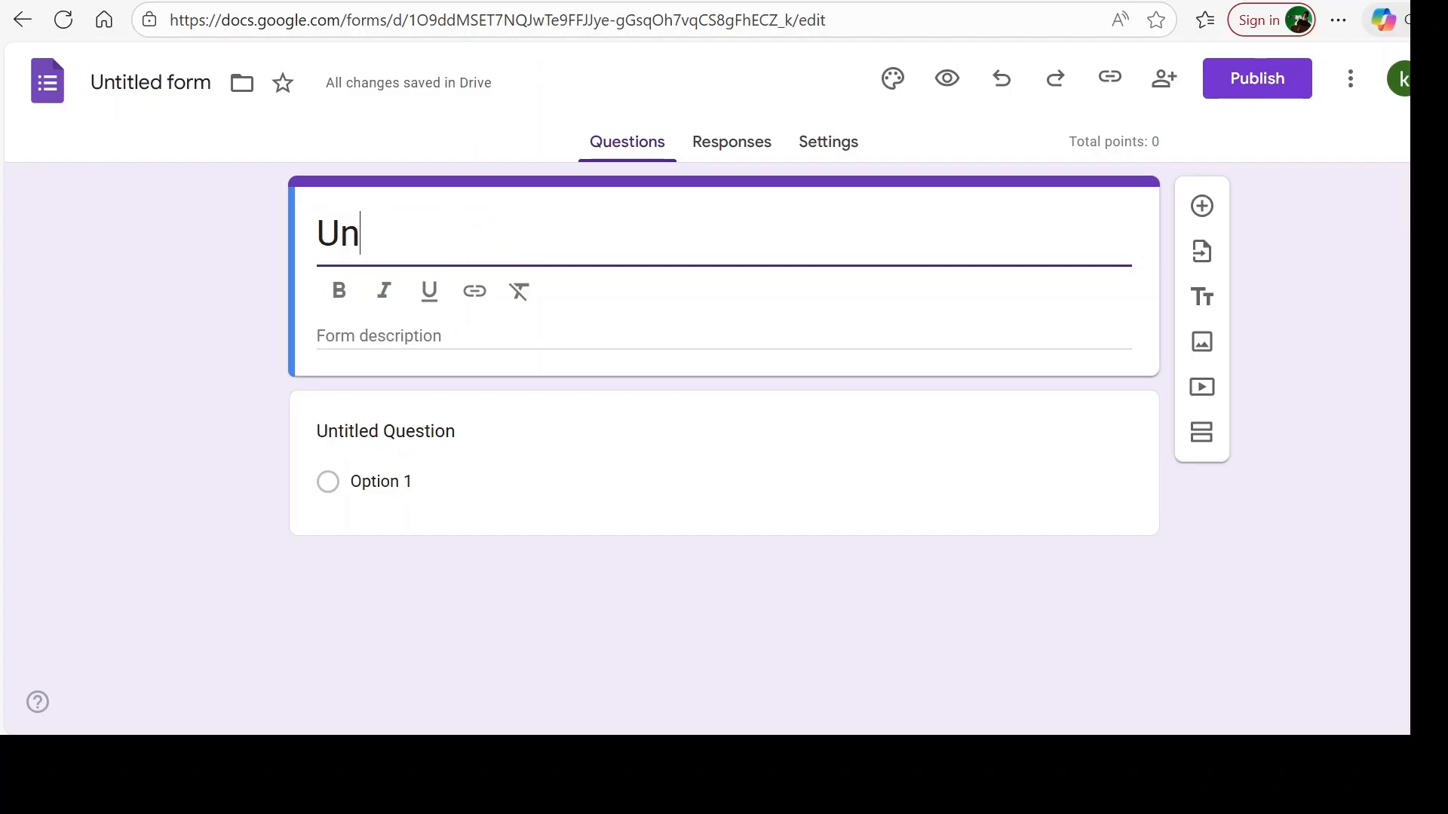
key(ctrl+z)
Replace the form title "Untitled form" with "Student's Quiz Response"
text(St)
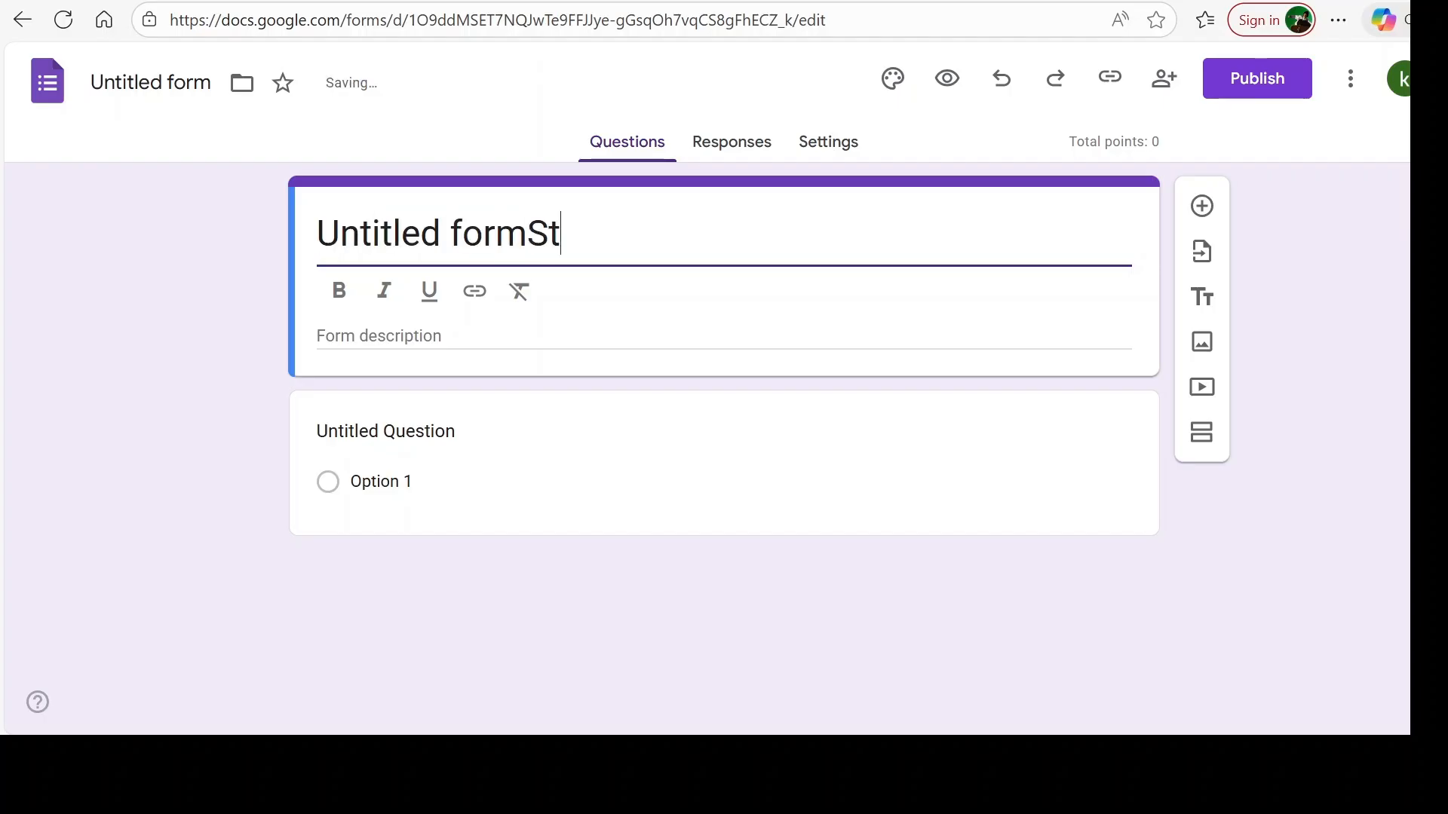
text(udent)
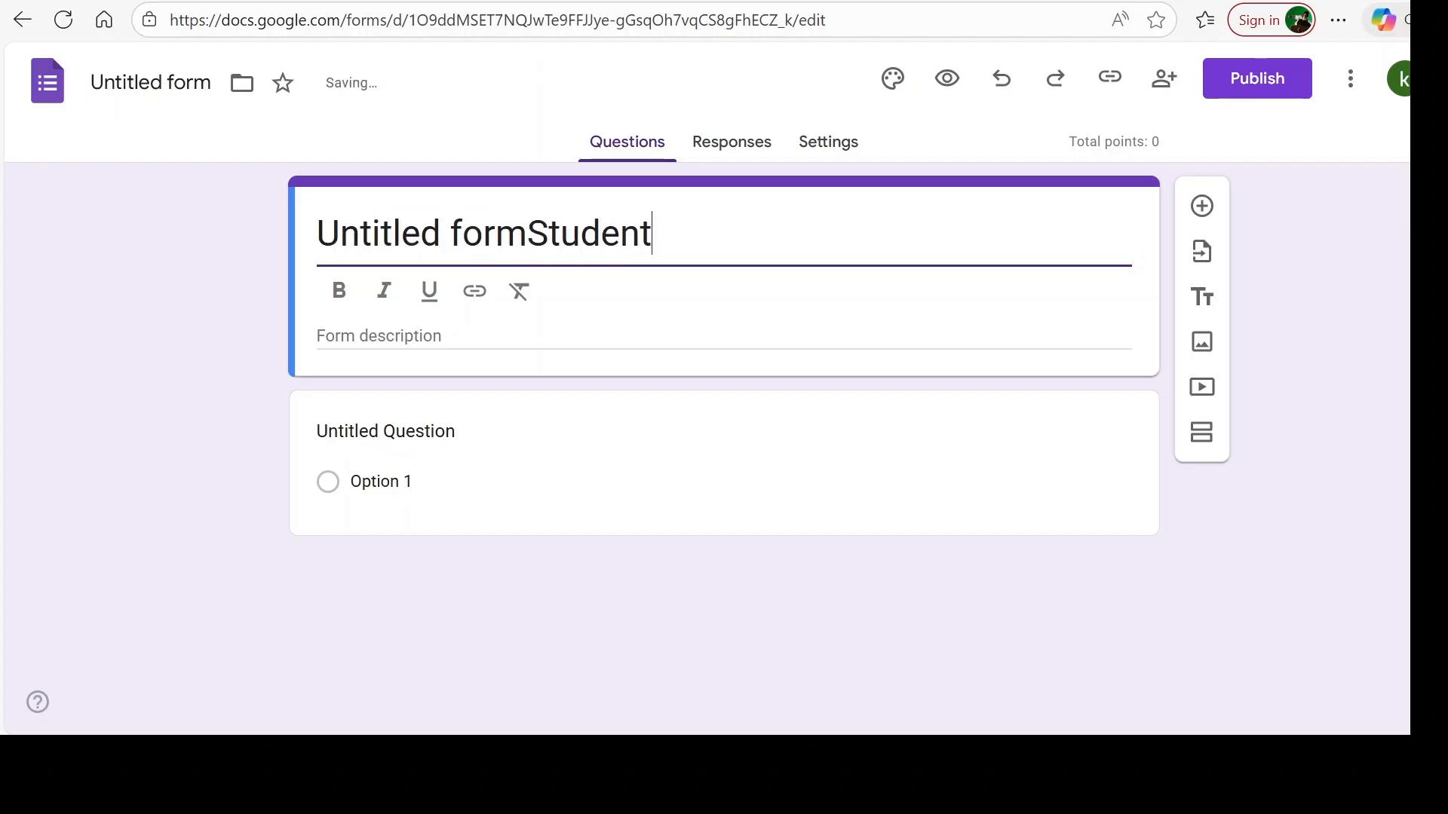
text('s  )
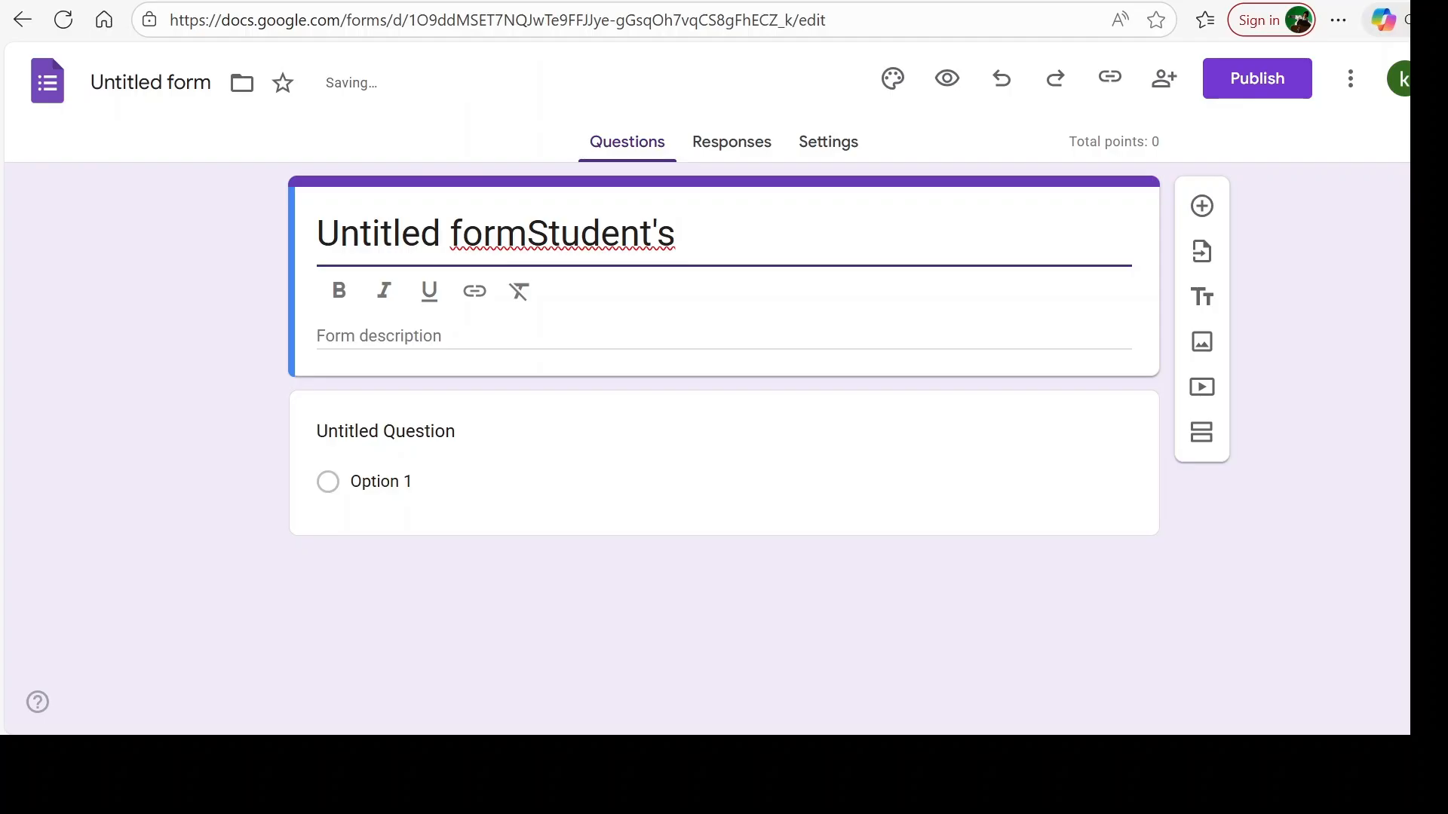
text(Quiz R)
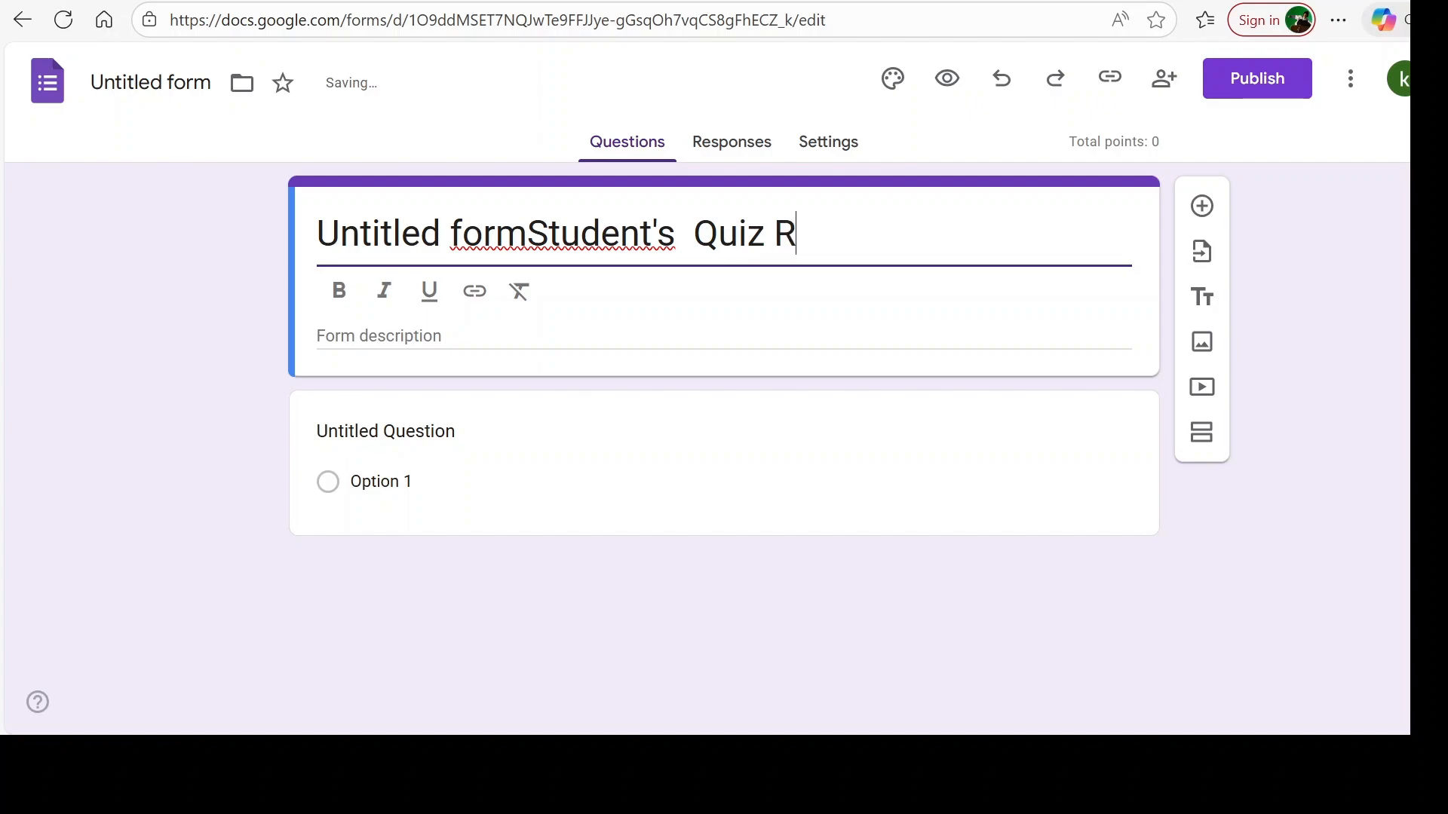
text(esponse)
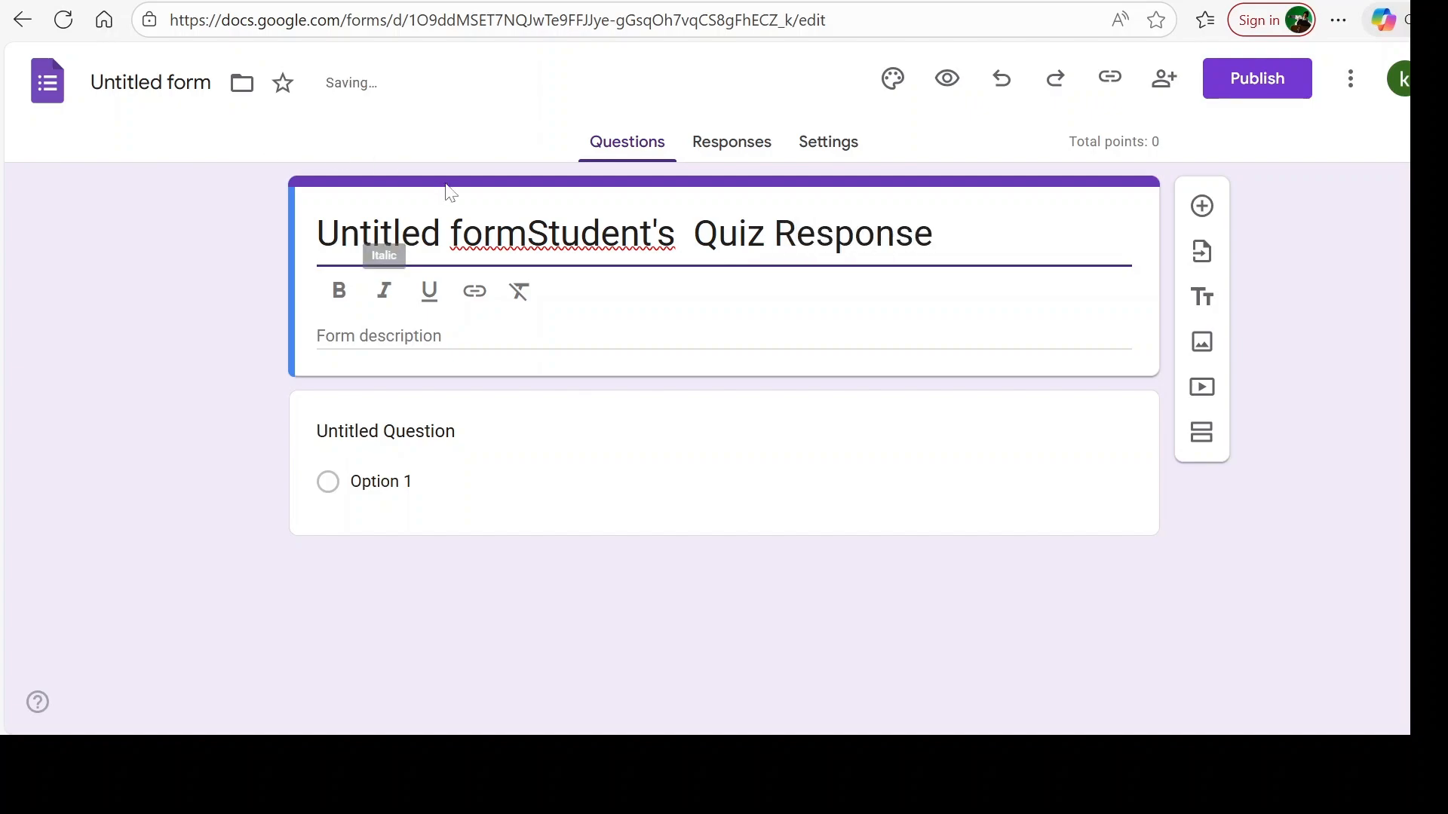
click(526, 234)
key(BackSpace)
key(BackSpace)
key(BackSpace)
key(BackSpace)
key(BackSpace)
key(BackSpace)
key(BackSpace)
key(BackSpace)
key(BackSpace)
key(BackSpace)
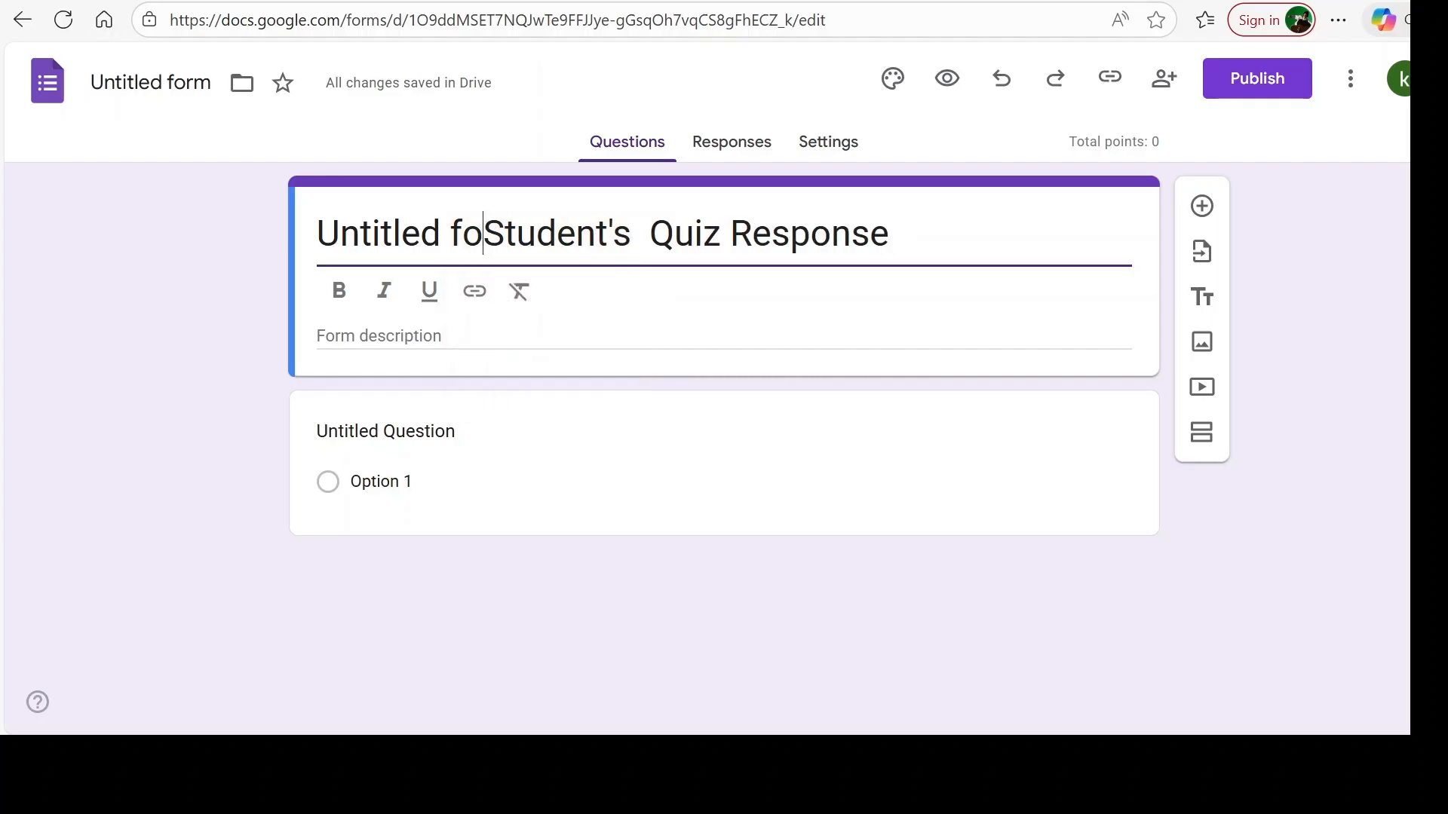
key(BackSpace)
key(BackSpace)
key(BackSpace)
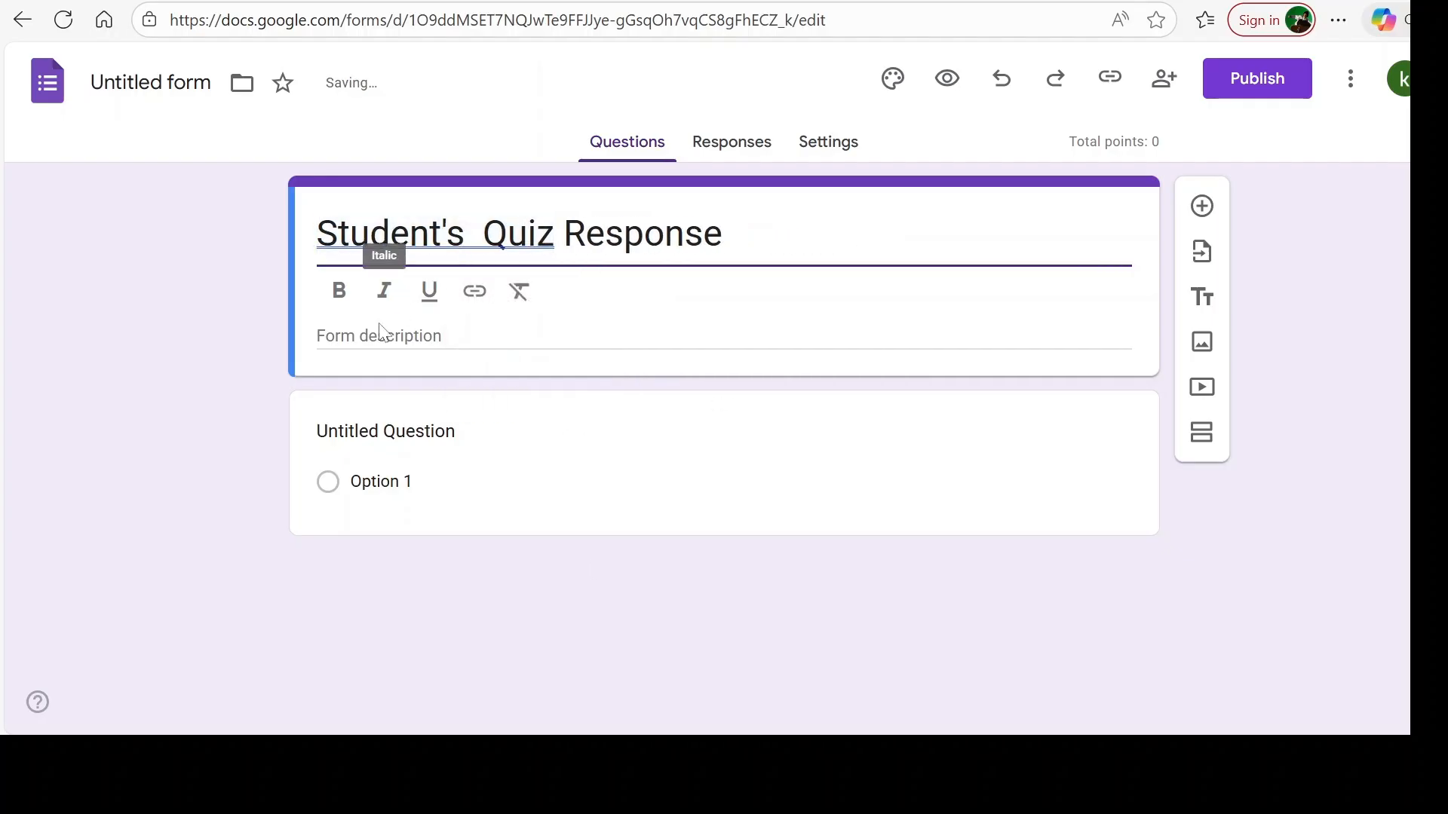
Make the whole form title bold
click(338, 362)
drag(317, 233, 722, 234)
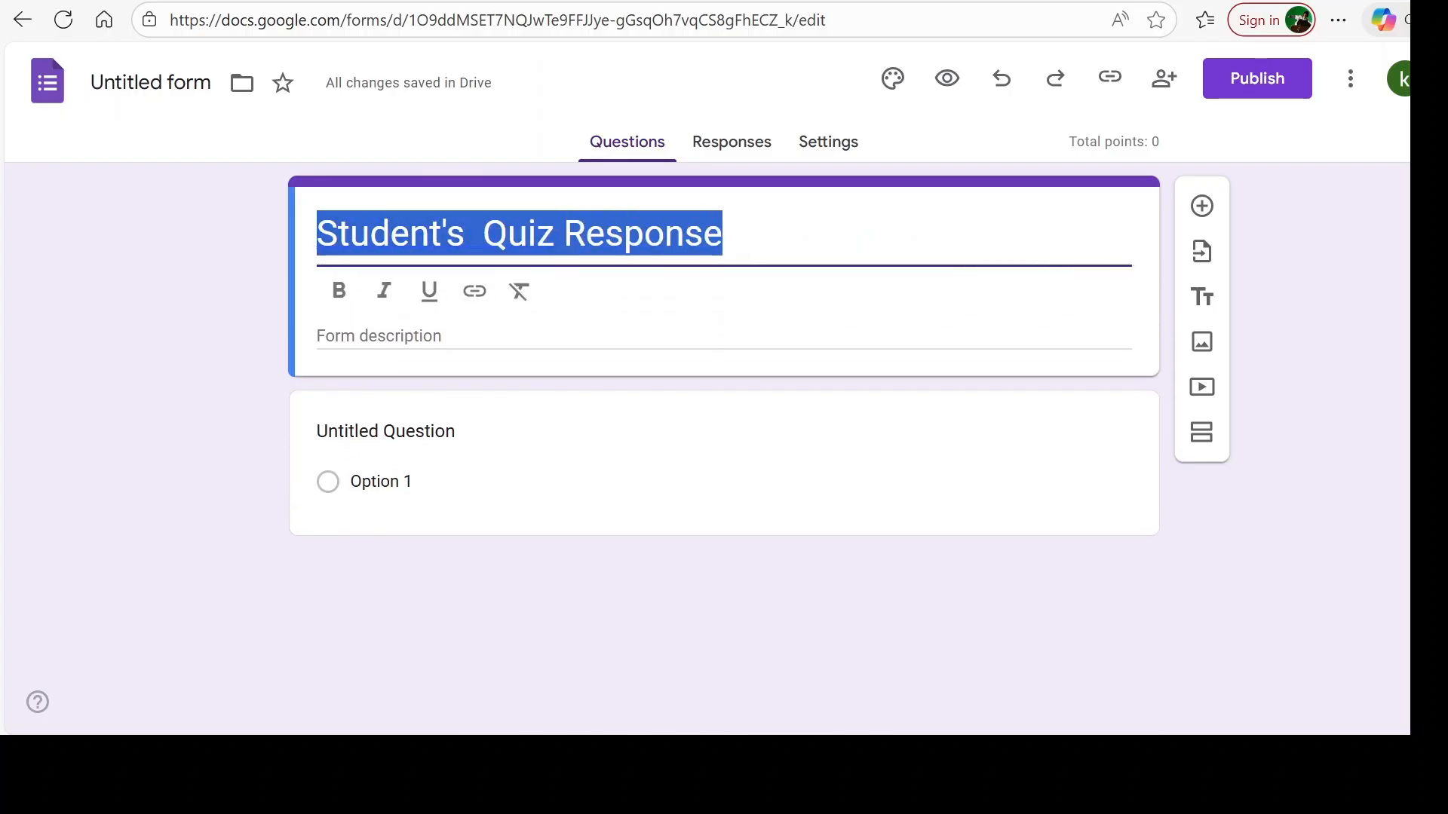
click(339, 291)
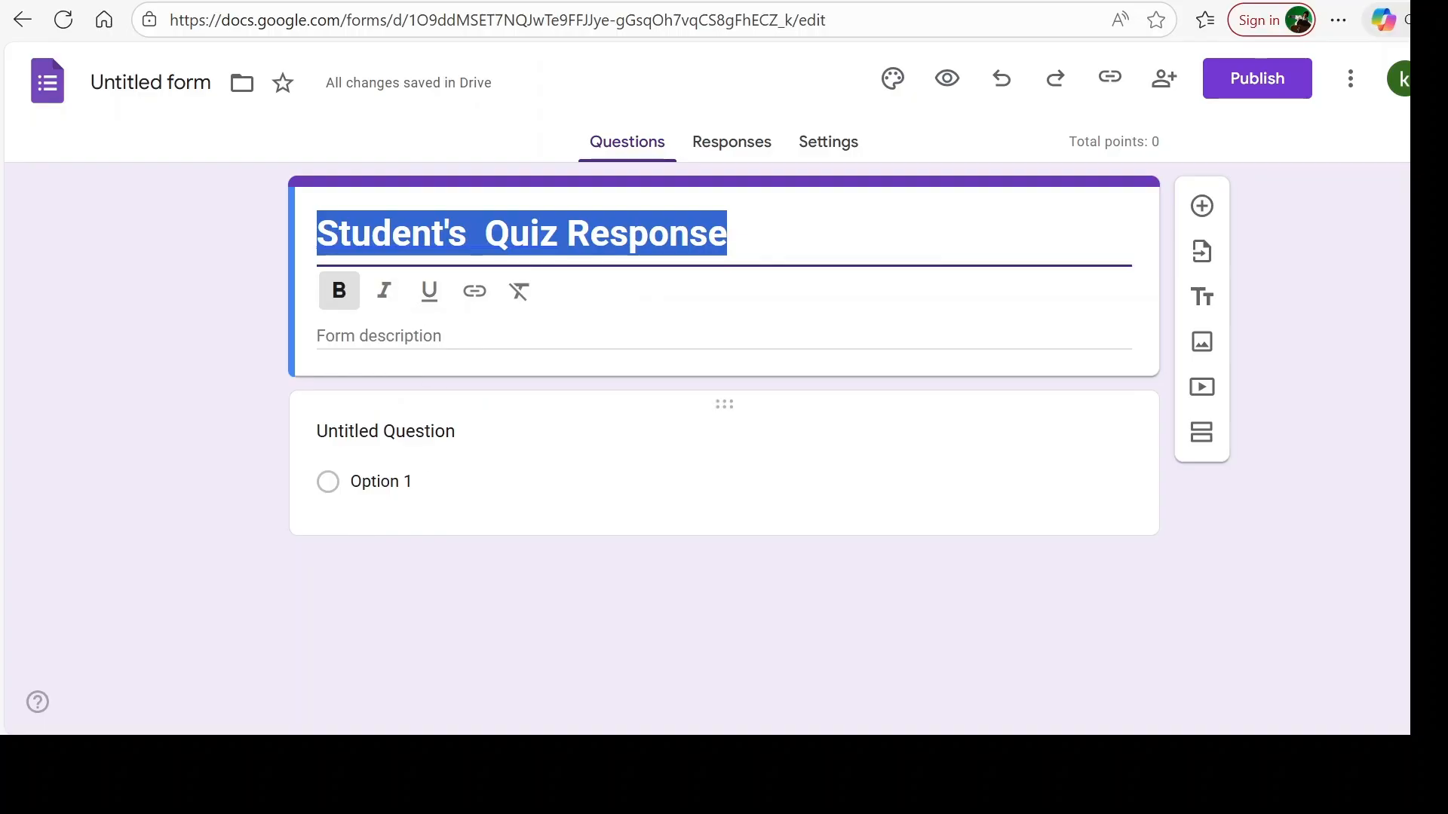
click(123, 410)
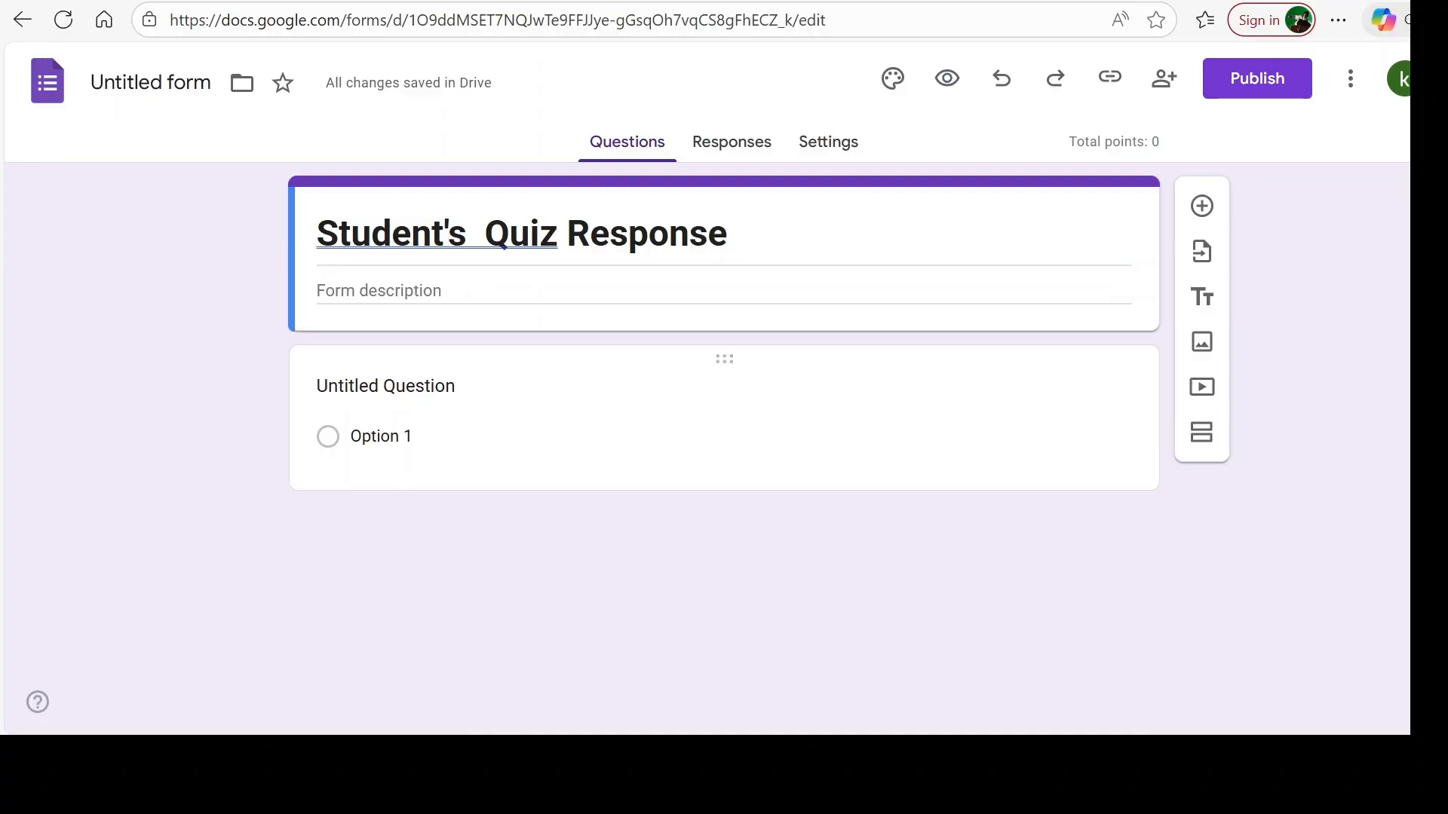
Set the first question to "What is your Name?" with the Short answer type
click(386, 386)
text(Wha)
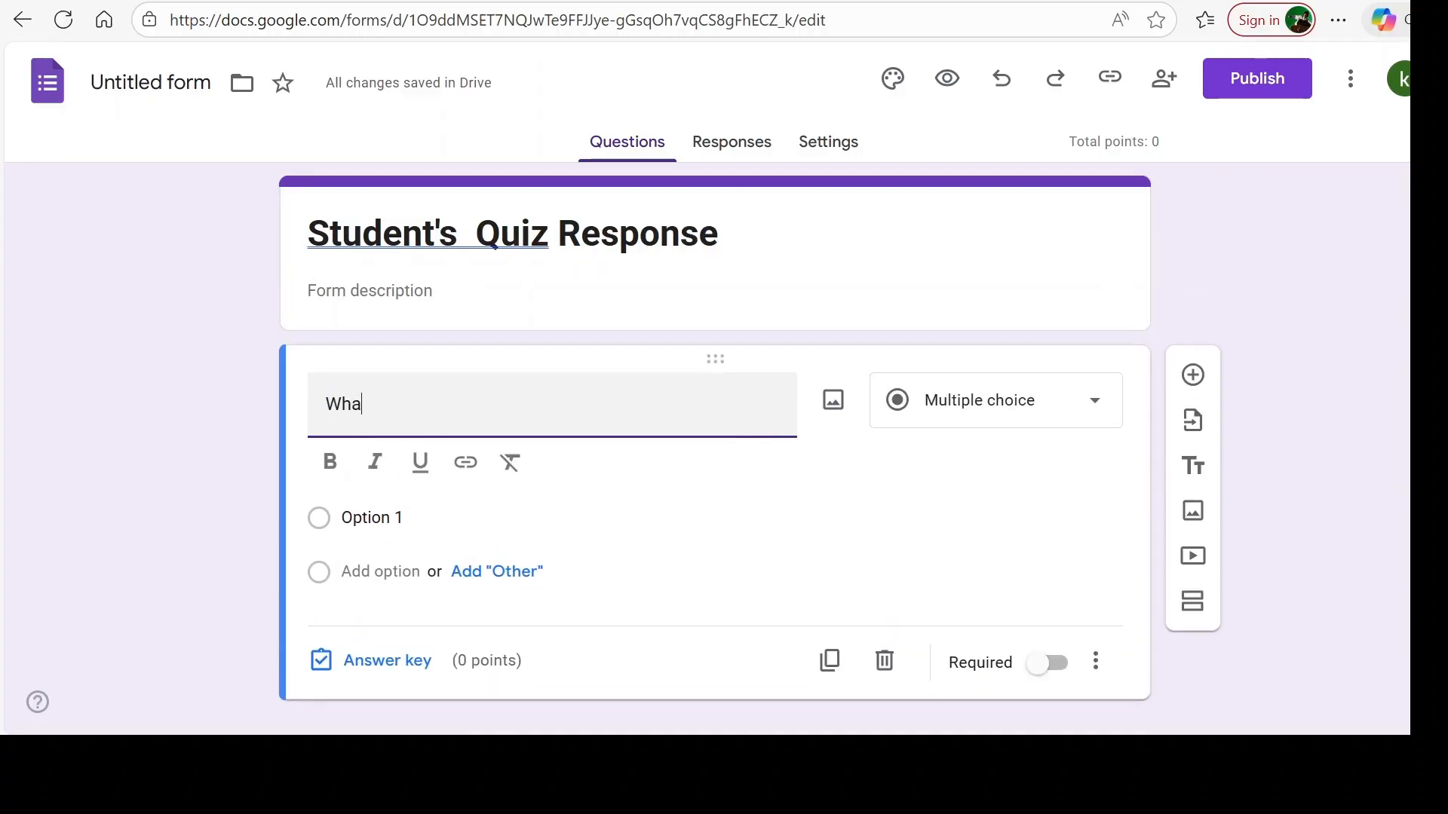
text(t is your Nam)
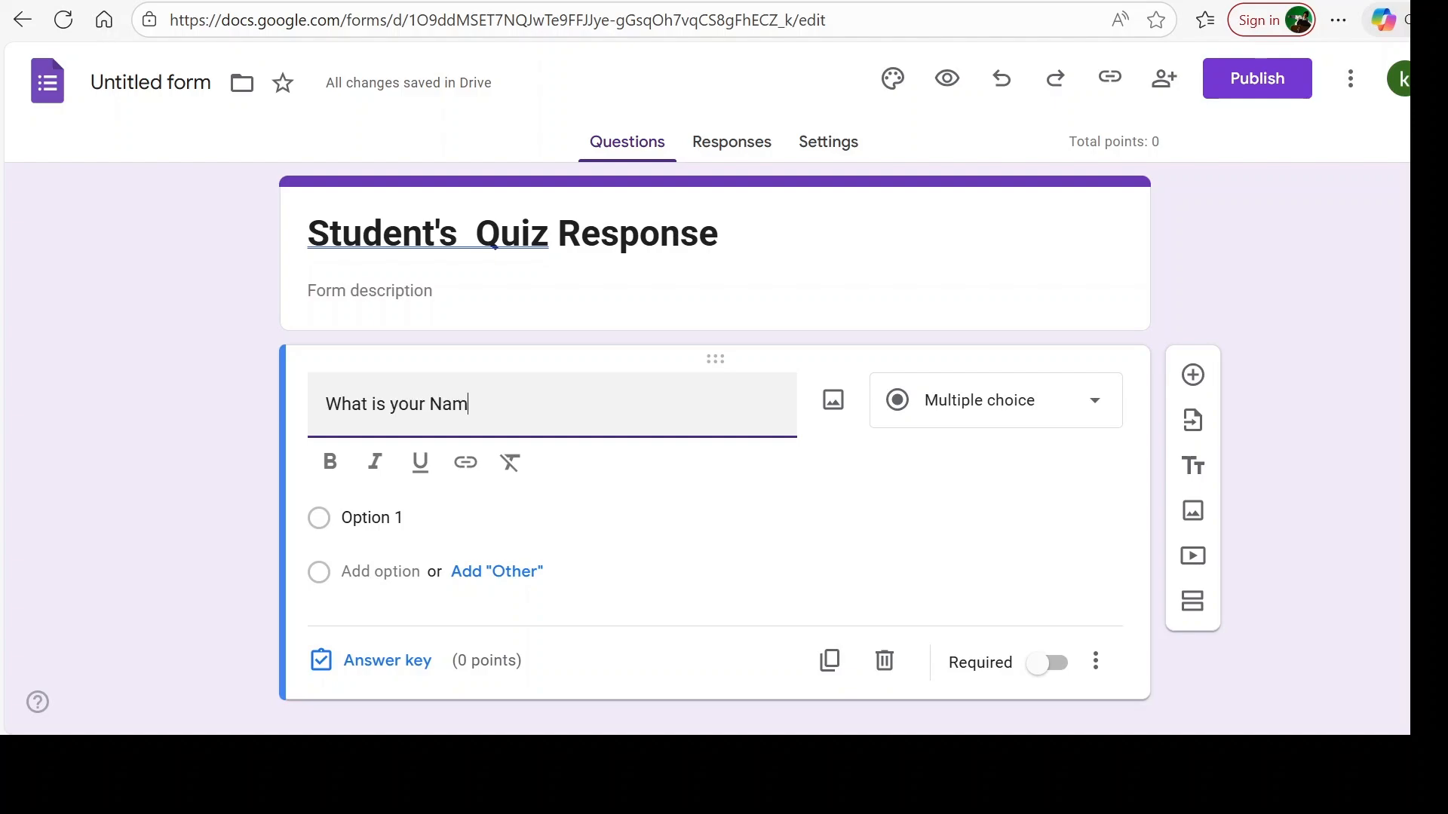
text(e?)
click(1041, 407)
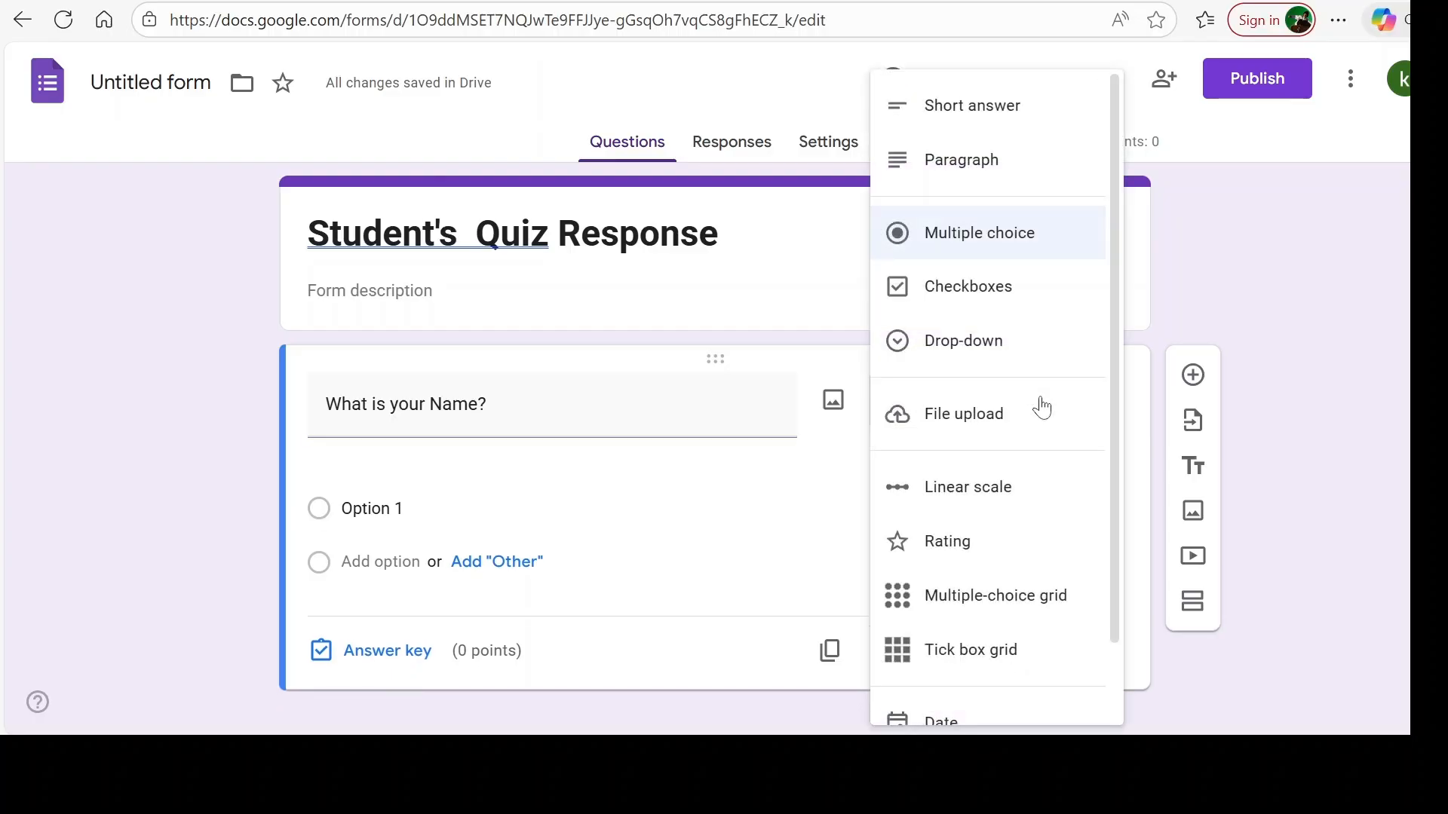
click(983, 120)
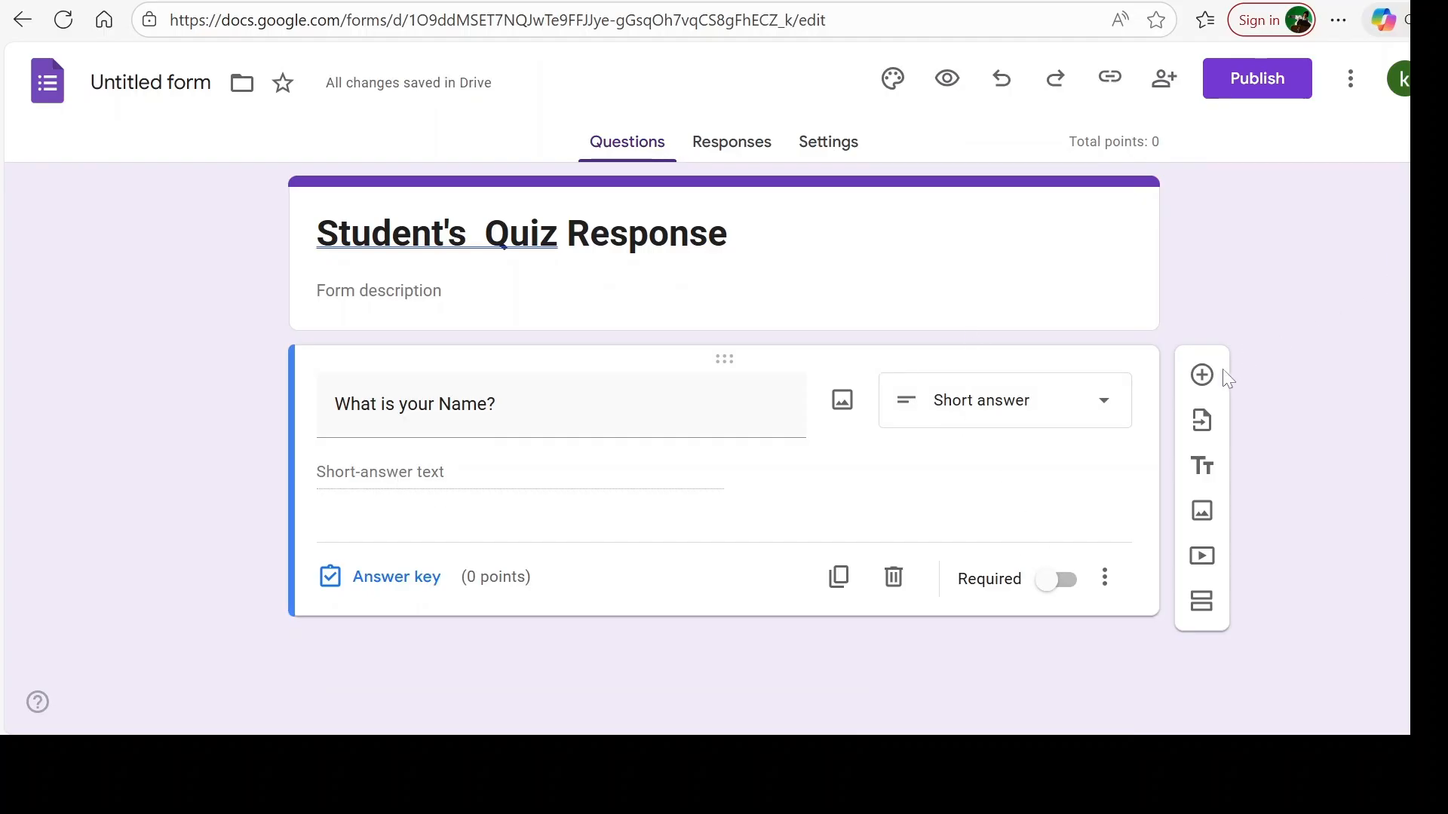
Add a second question below the name question reading "How many Days are there in a week?"
click(1201, 377)
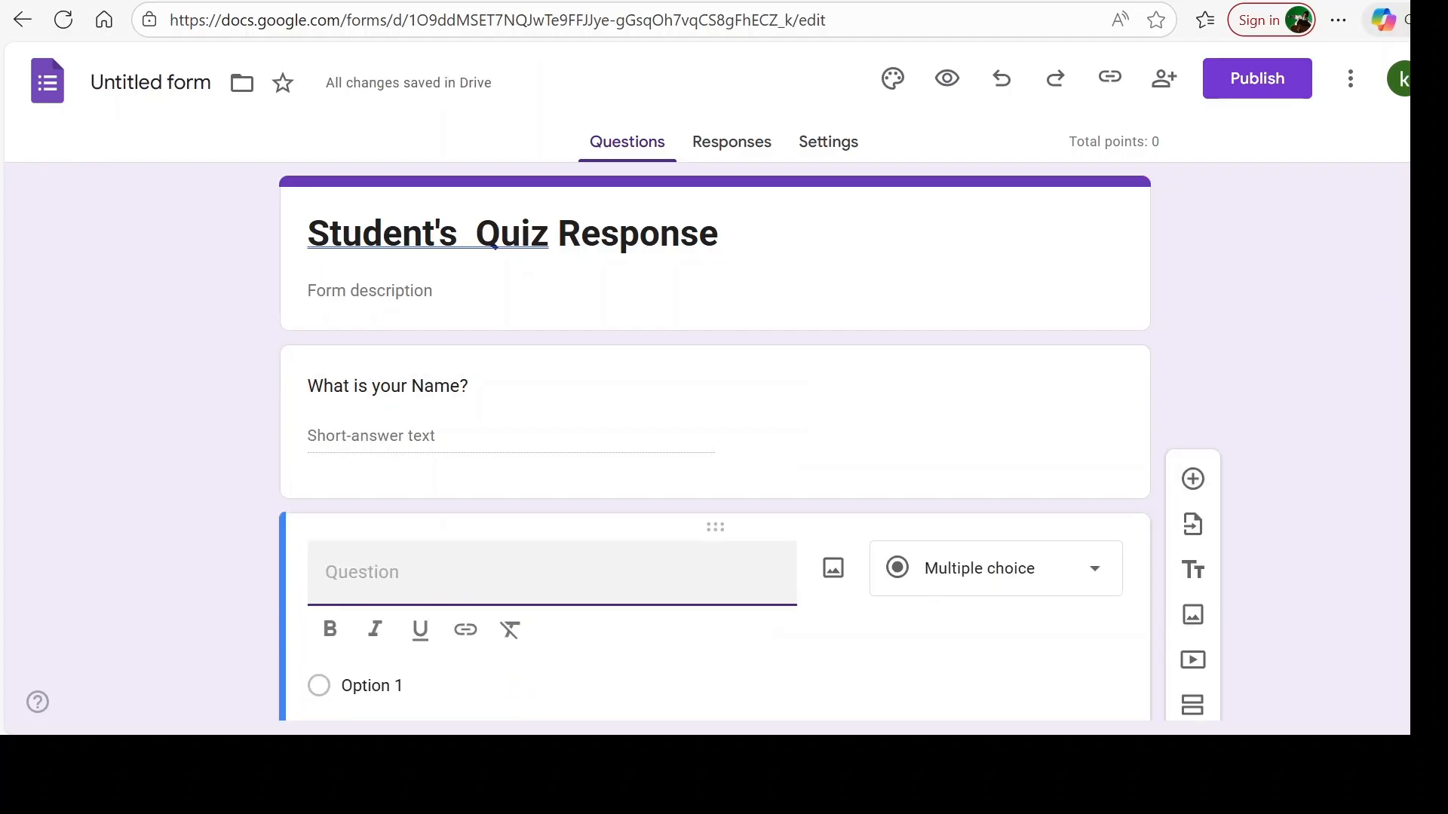
text(How Ma)
key(BackSpace)
text(ma)
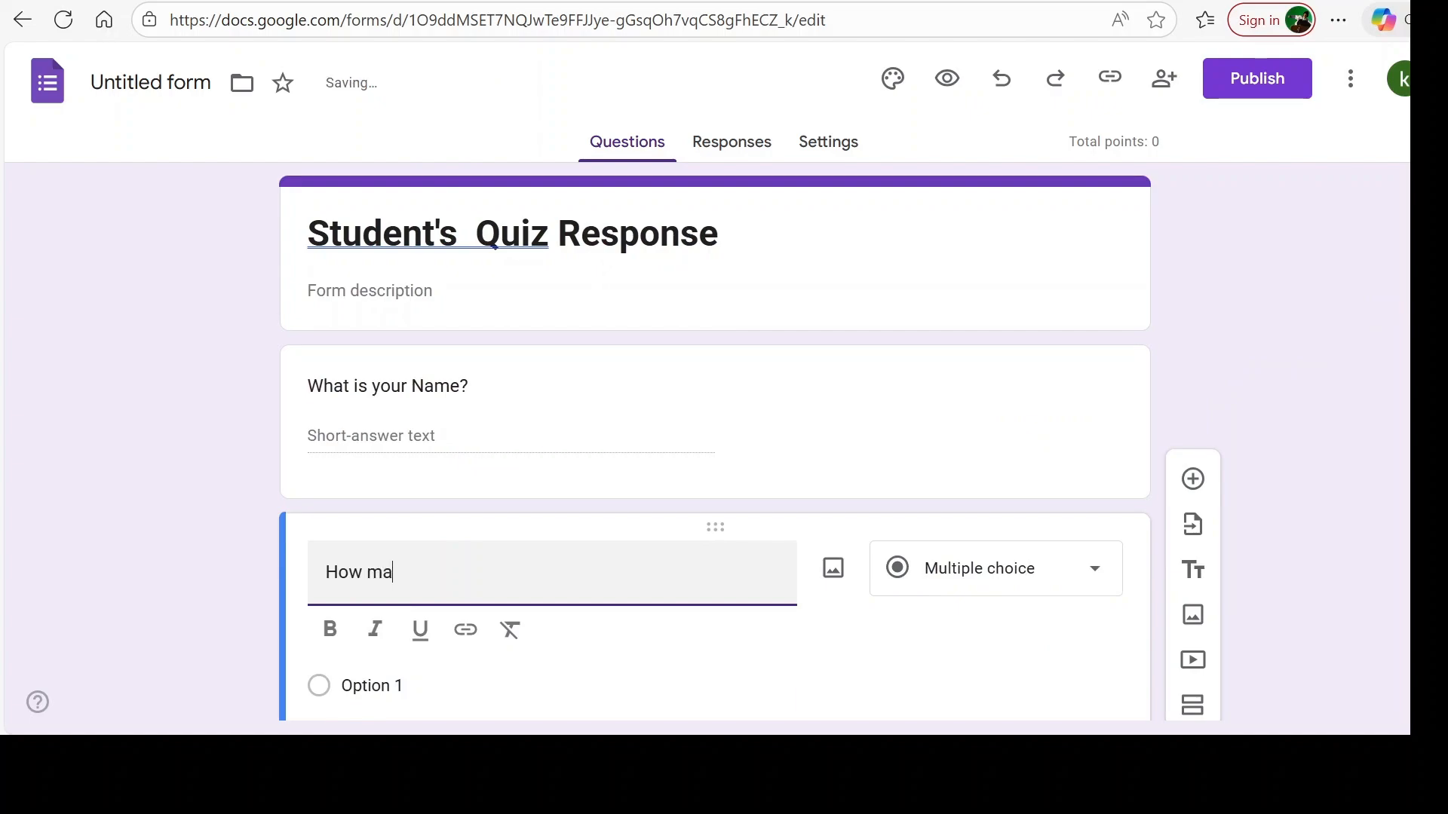
text(ny Day)
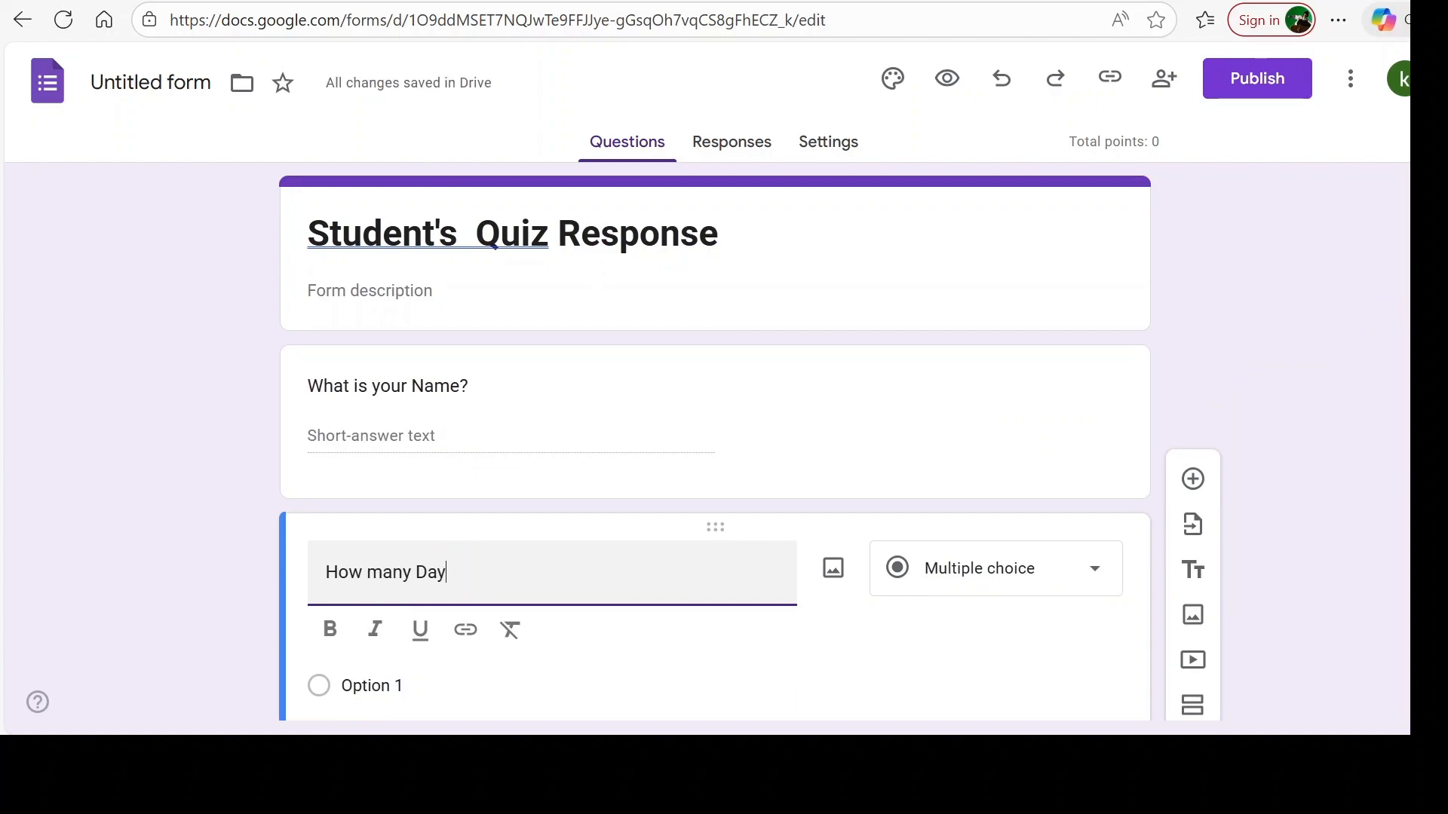
text(s are there in a week)
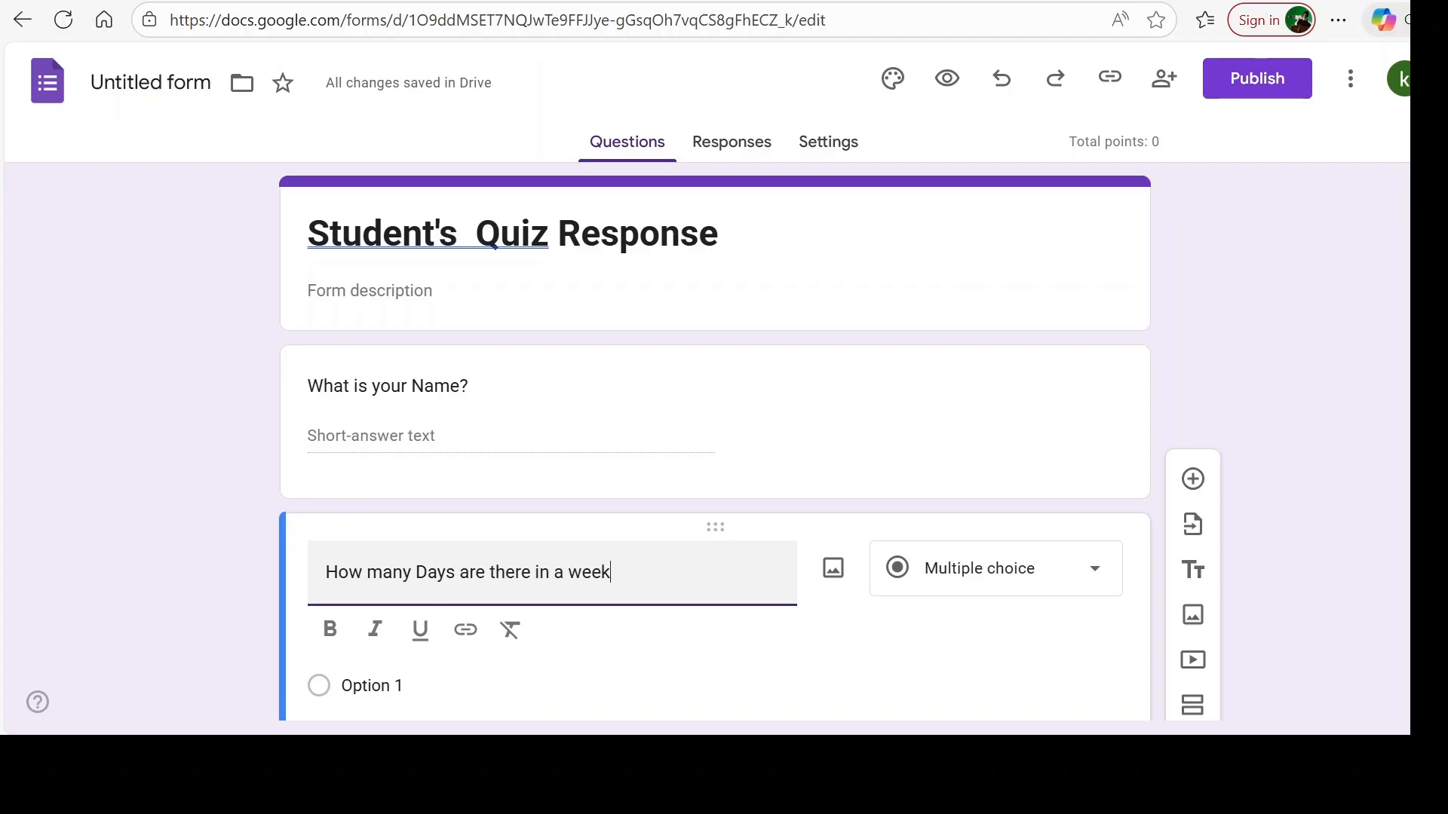
text(?)
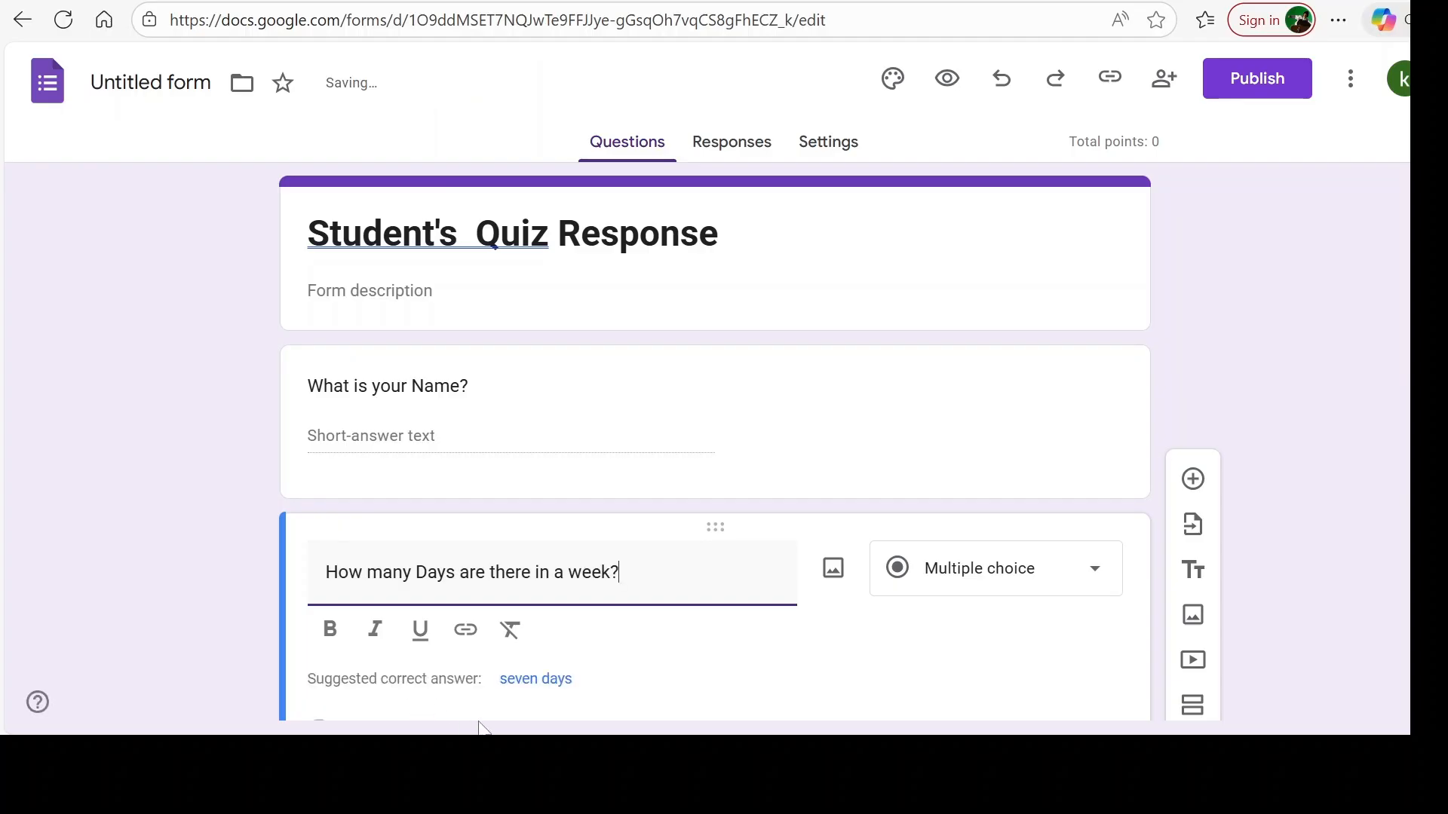
key(alt+Tab)
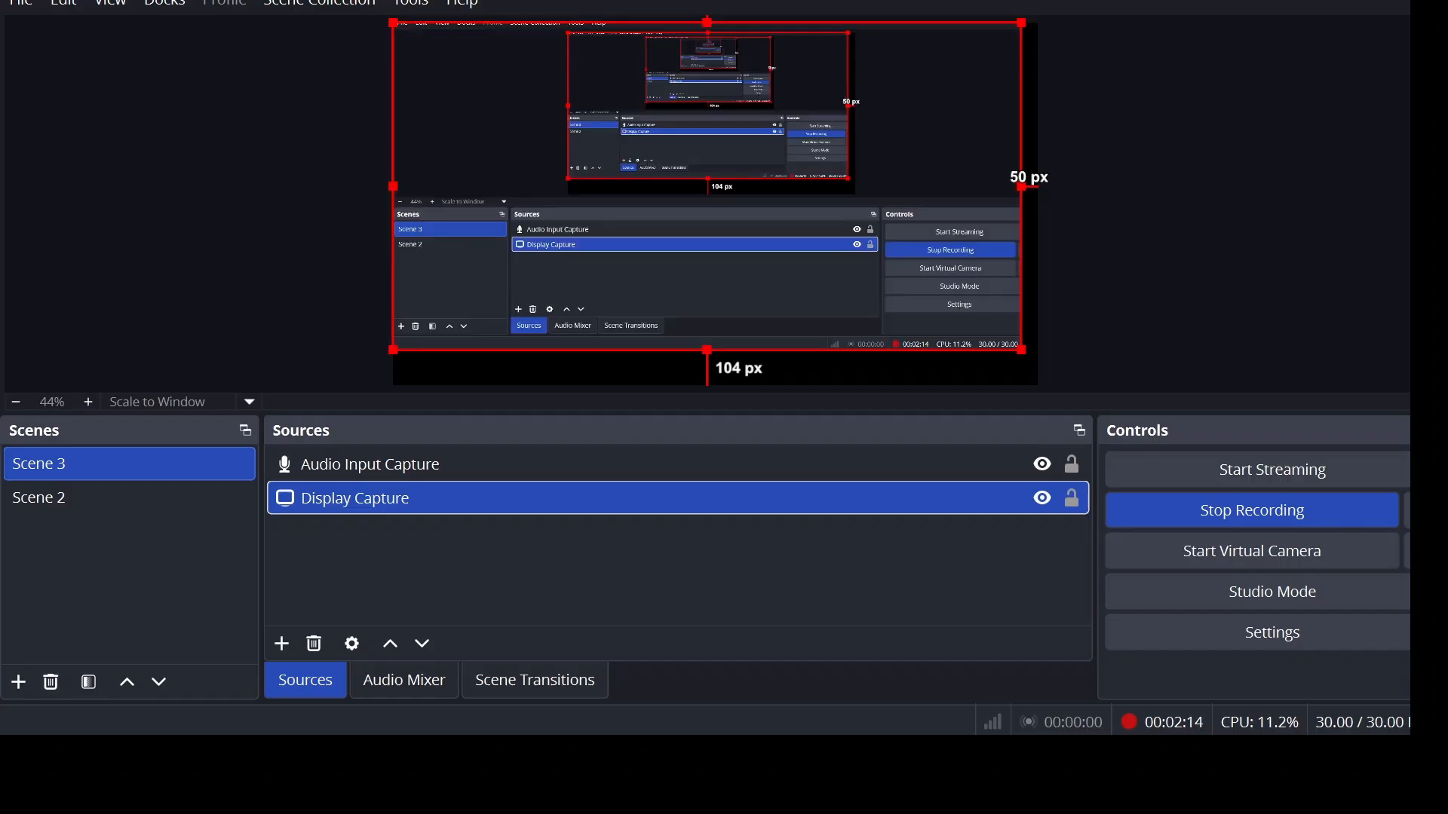
key(alt+Tab)
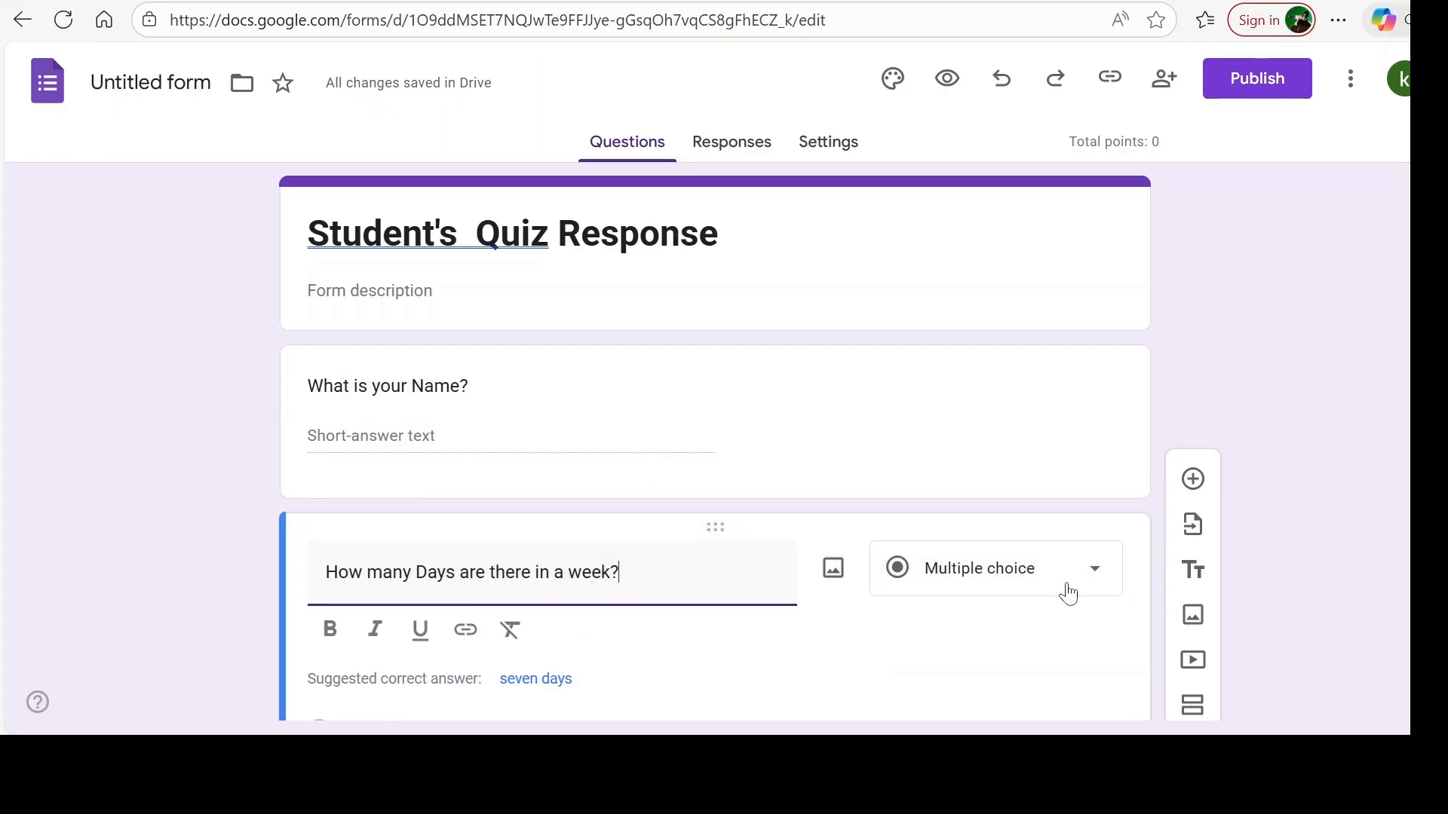
Give the days-in-a-week question four answer options: 6, 7, 8 and 9
scroll(840, 668, down, 3)
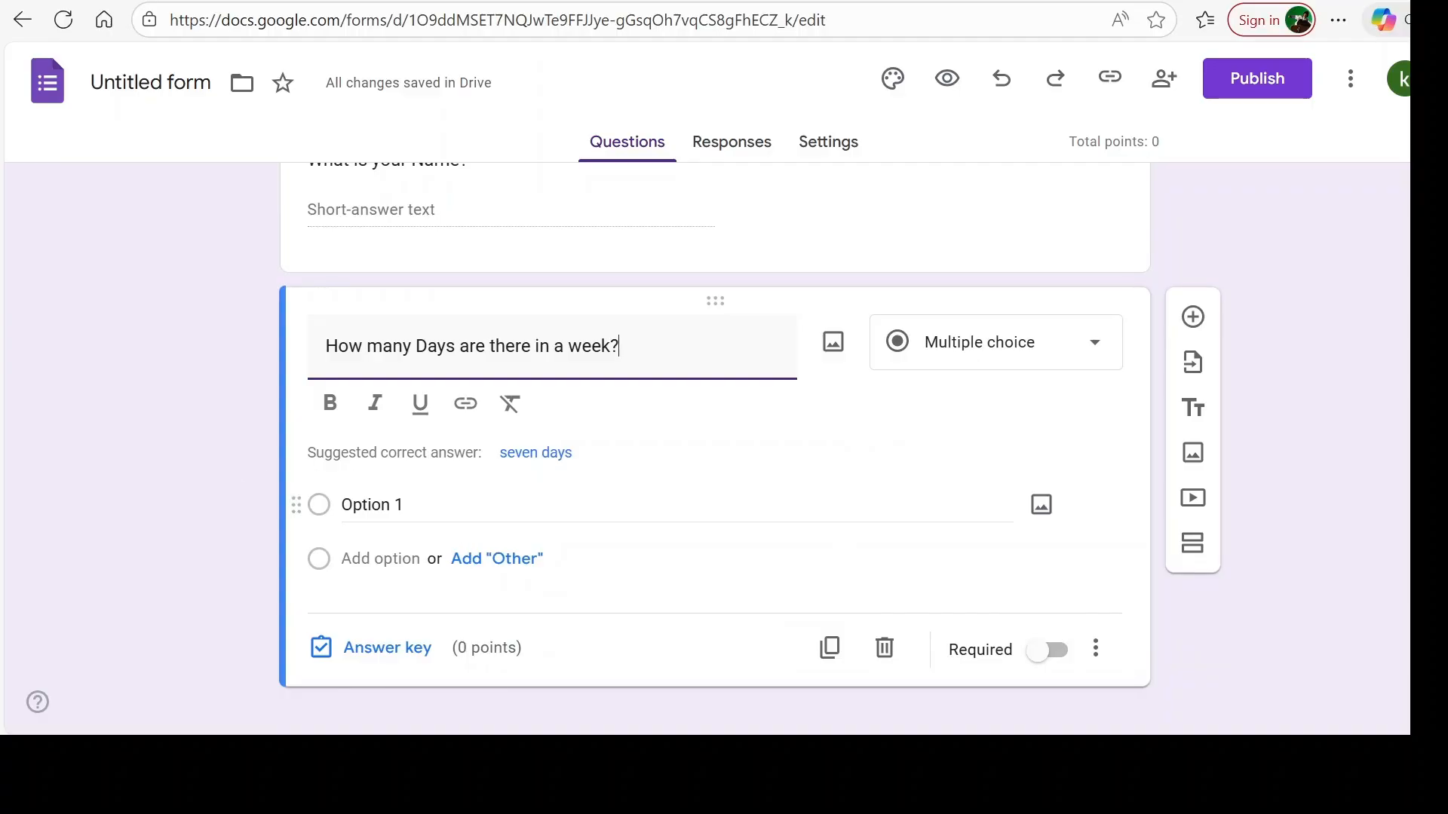
click(399, 500)
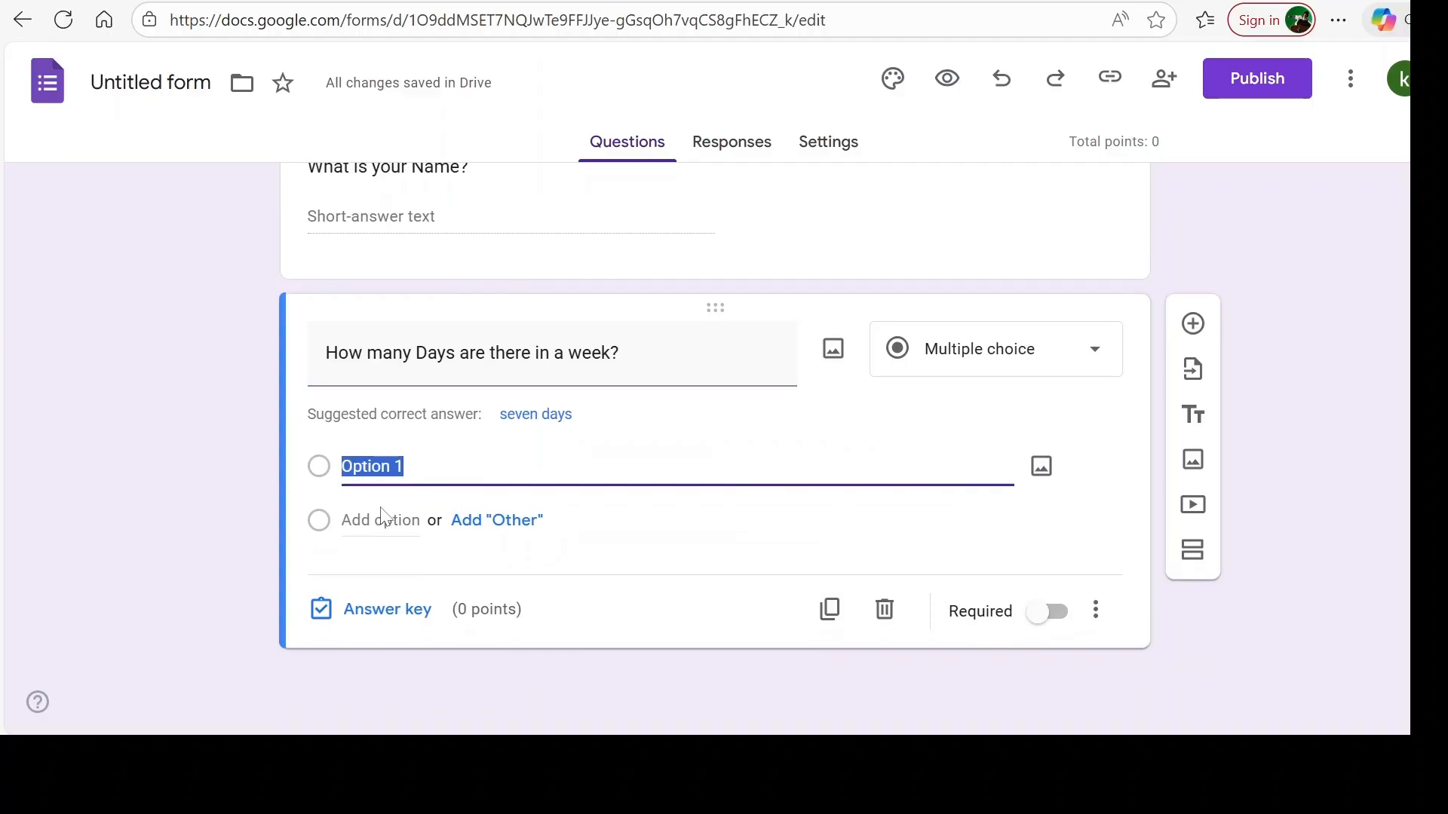
text(6)
key(Return)
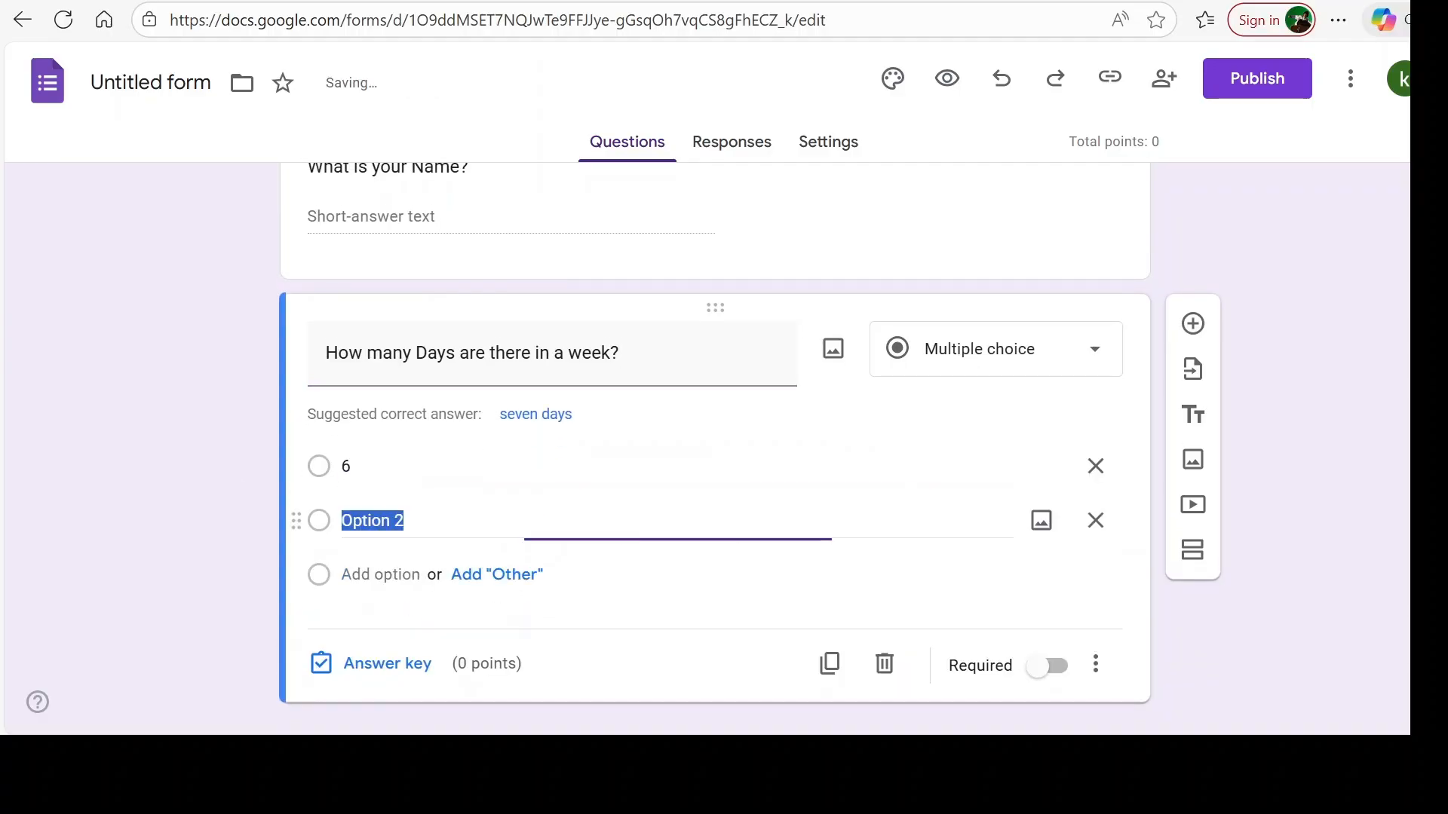
text(7)
key(Return)
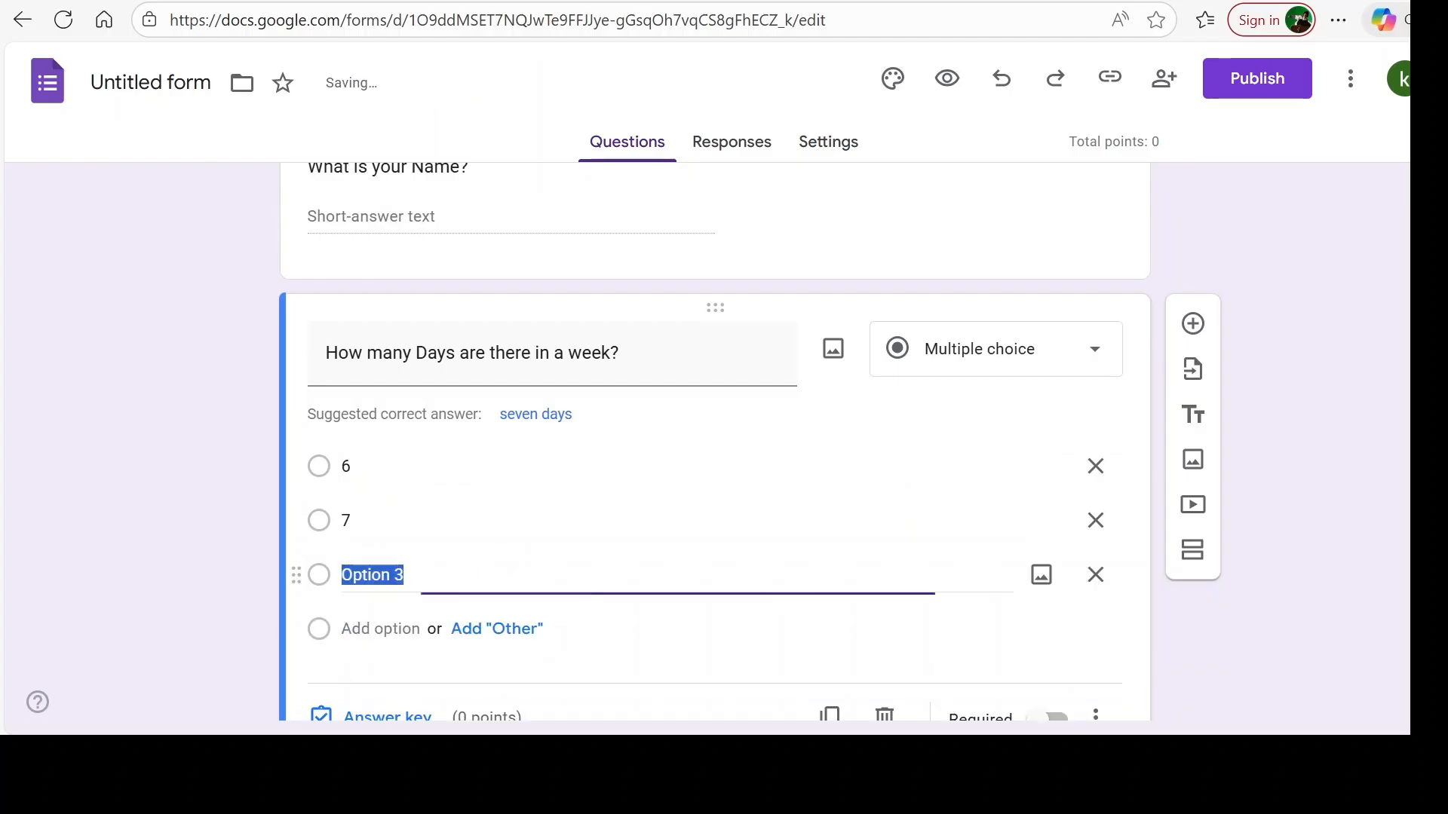
text(8)
key(Return)
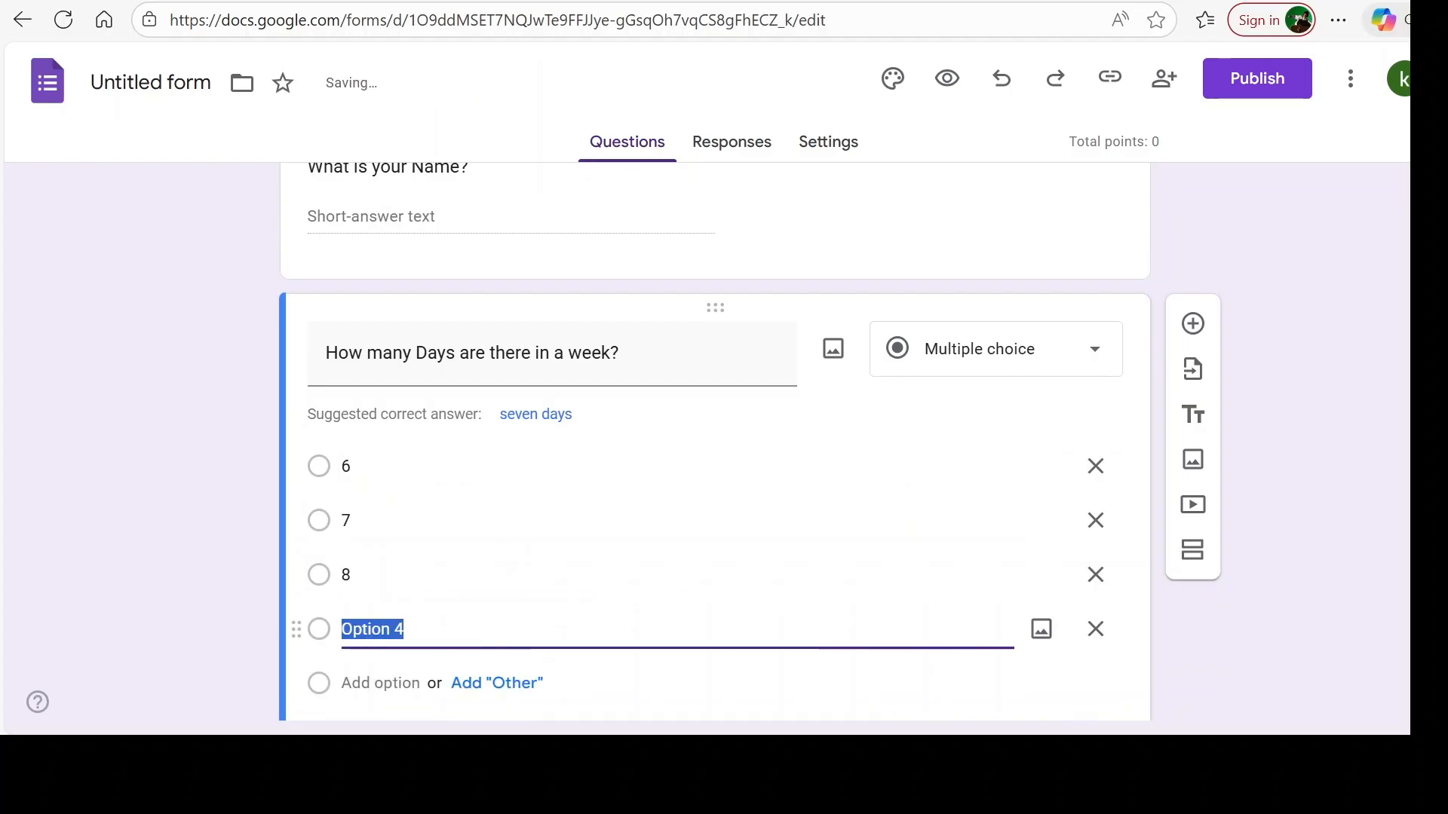
text(9)
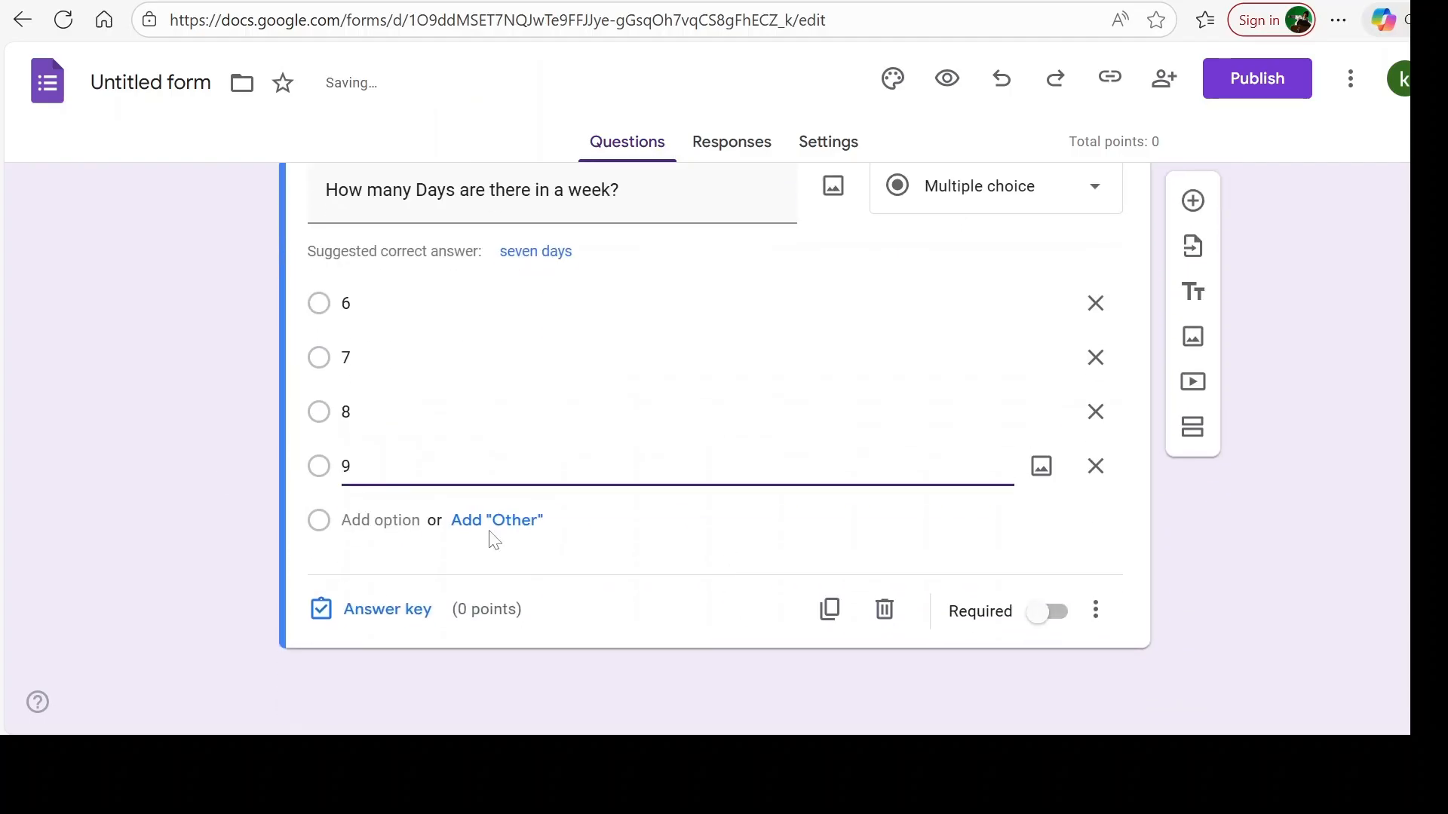
In the days-in-a-week question's answer key, mark 7 as the correct answer and set its value to 2 points
click(381, 618)
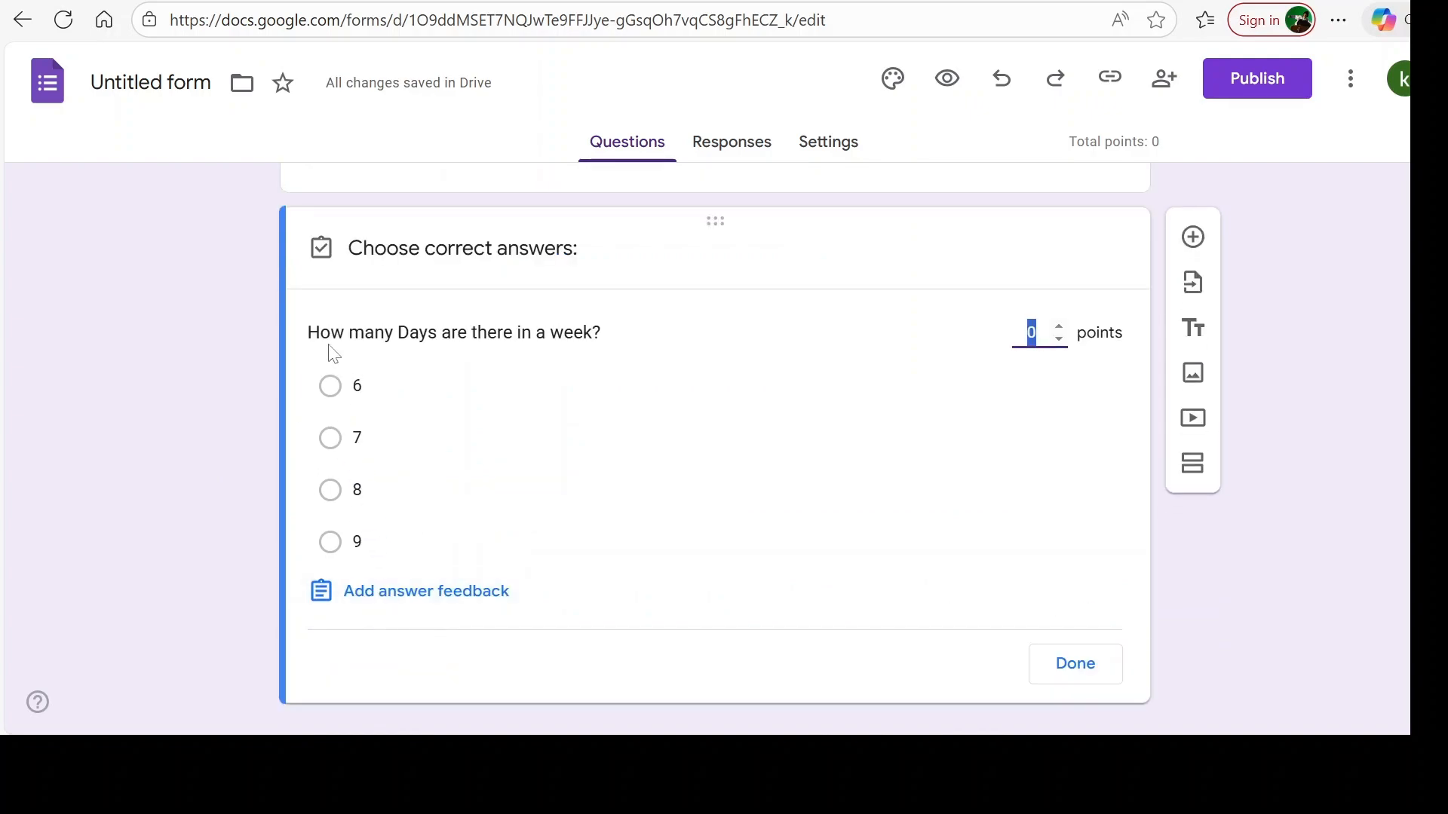
click(332, 441)
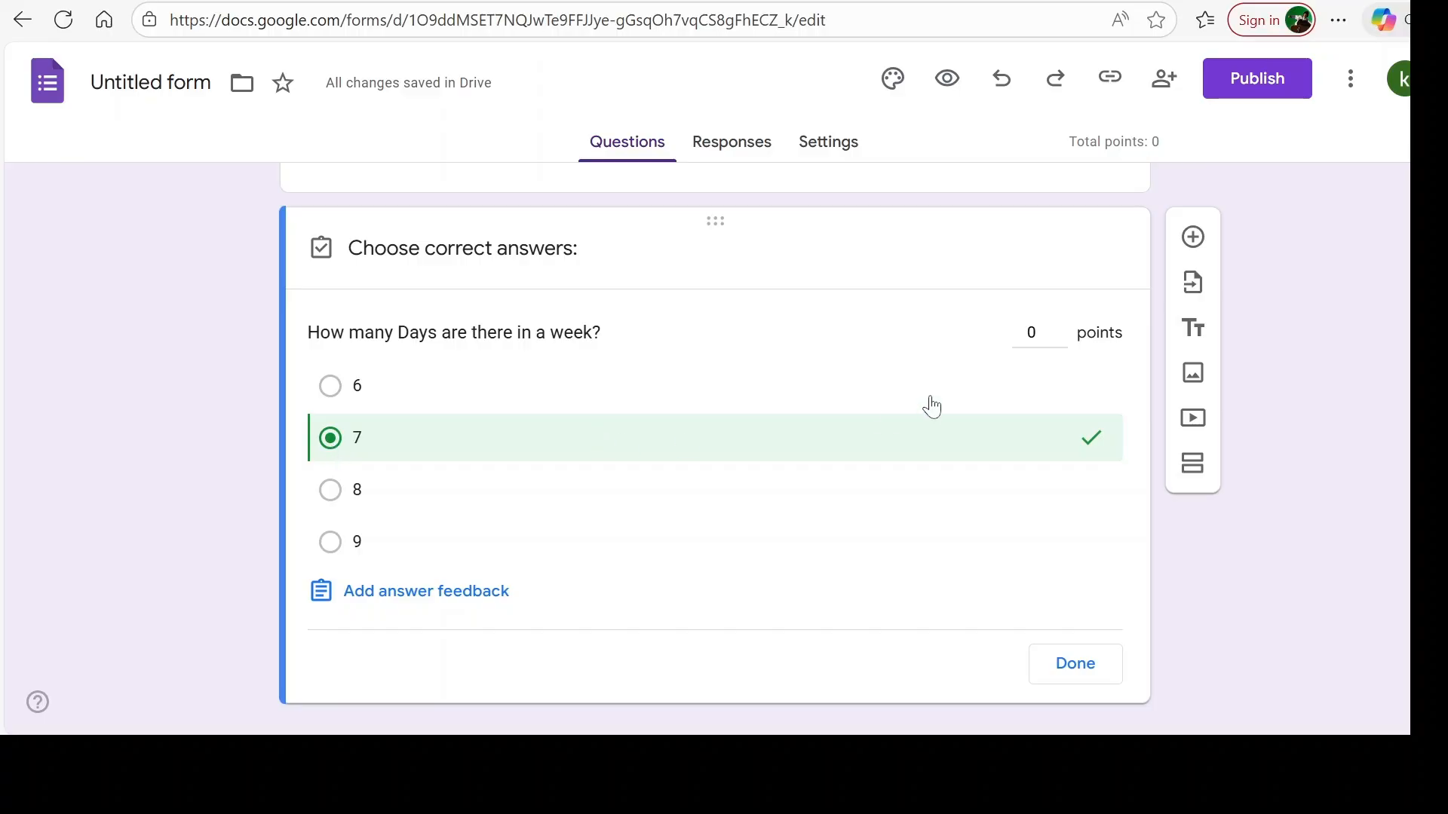
click(1060, 328)
click(1059, 328)
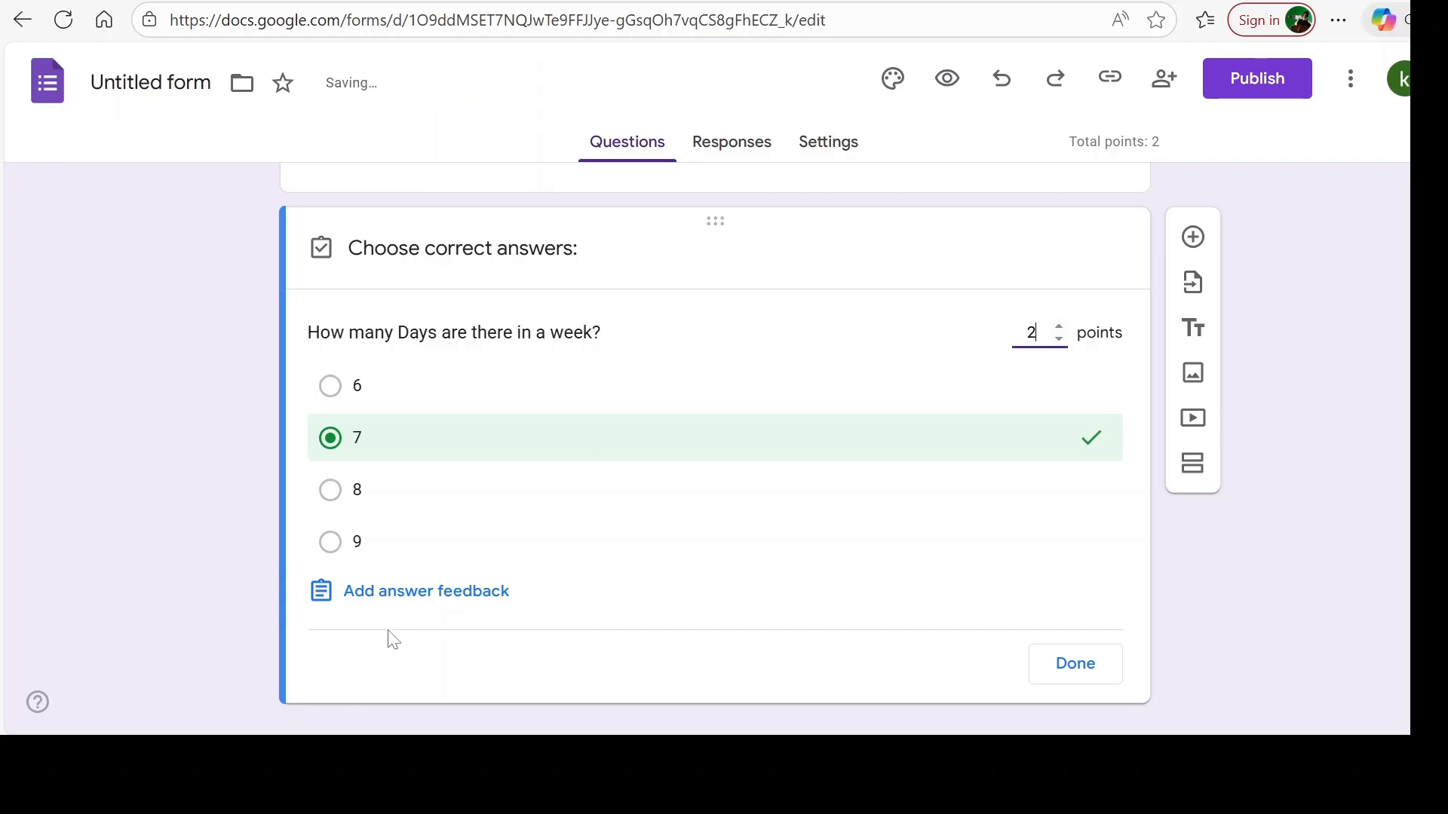
Add the feedback "Incorrect" for incorrect answers to the days-in-a-week question and save it
click(378, 596)
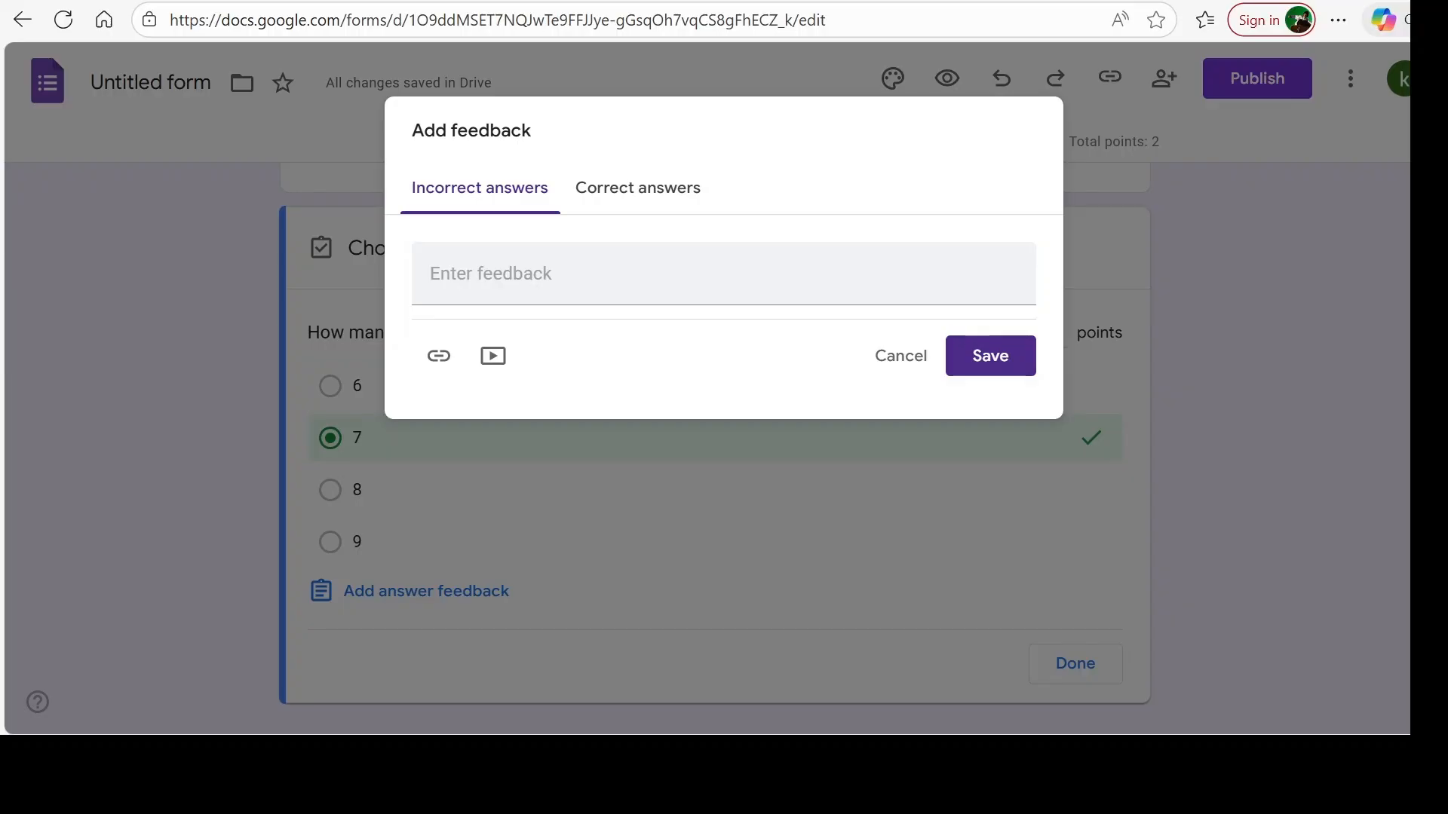
click(431, 273)
text(Inc)
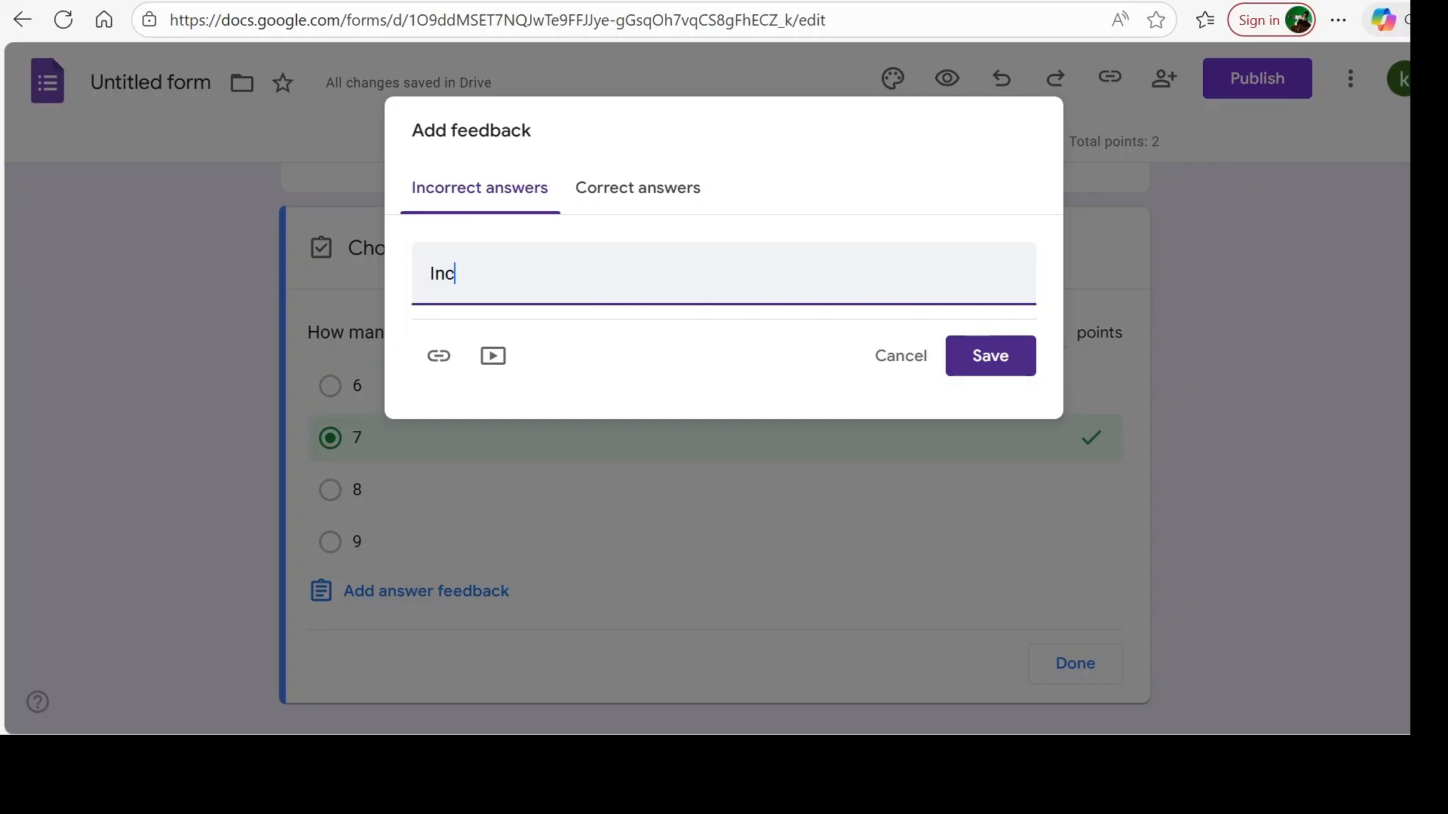
text(orrect)
click(618, 202)
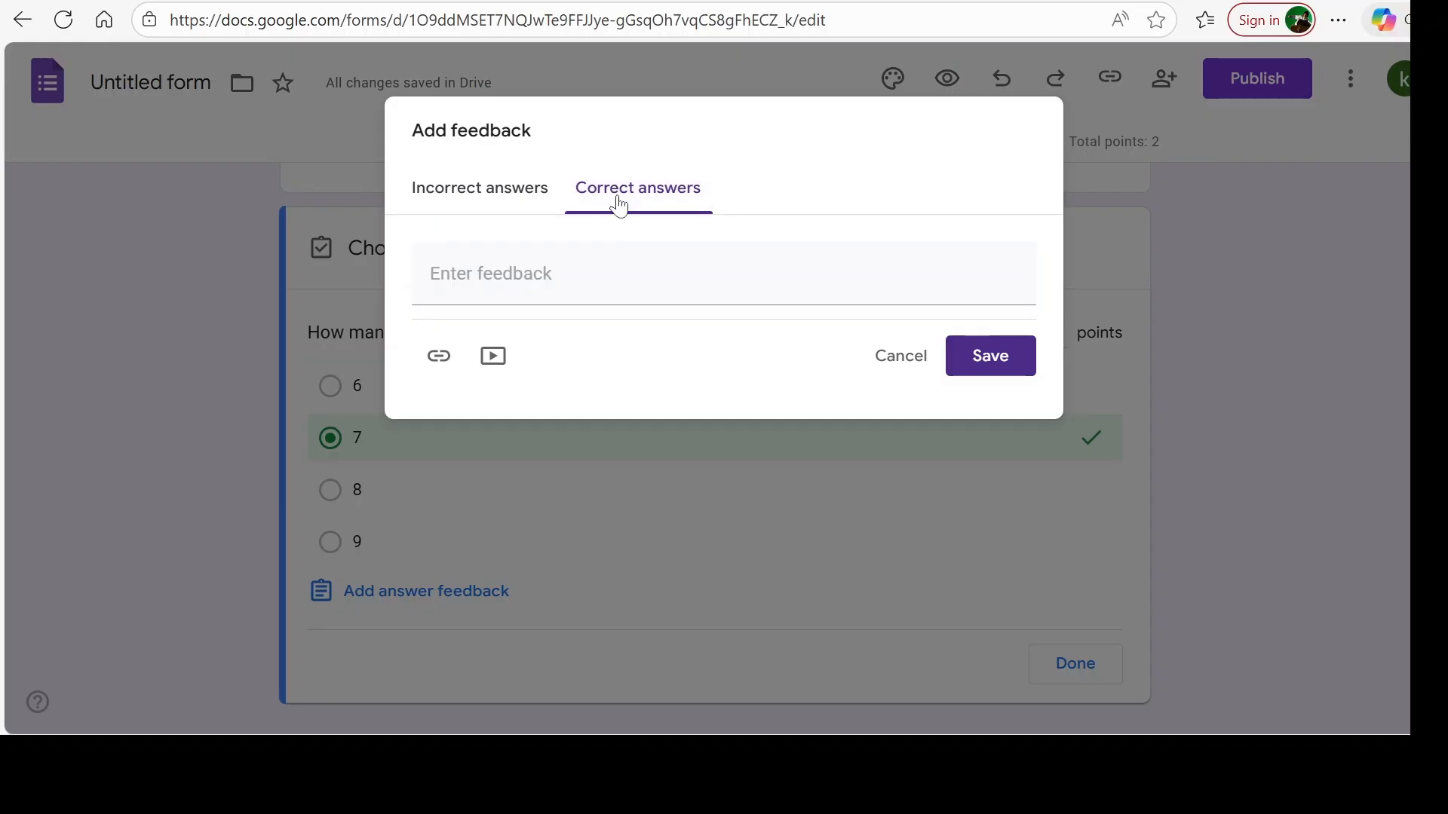
click(979, 364)
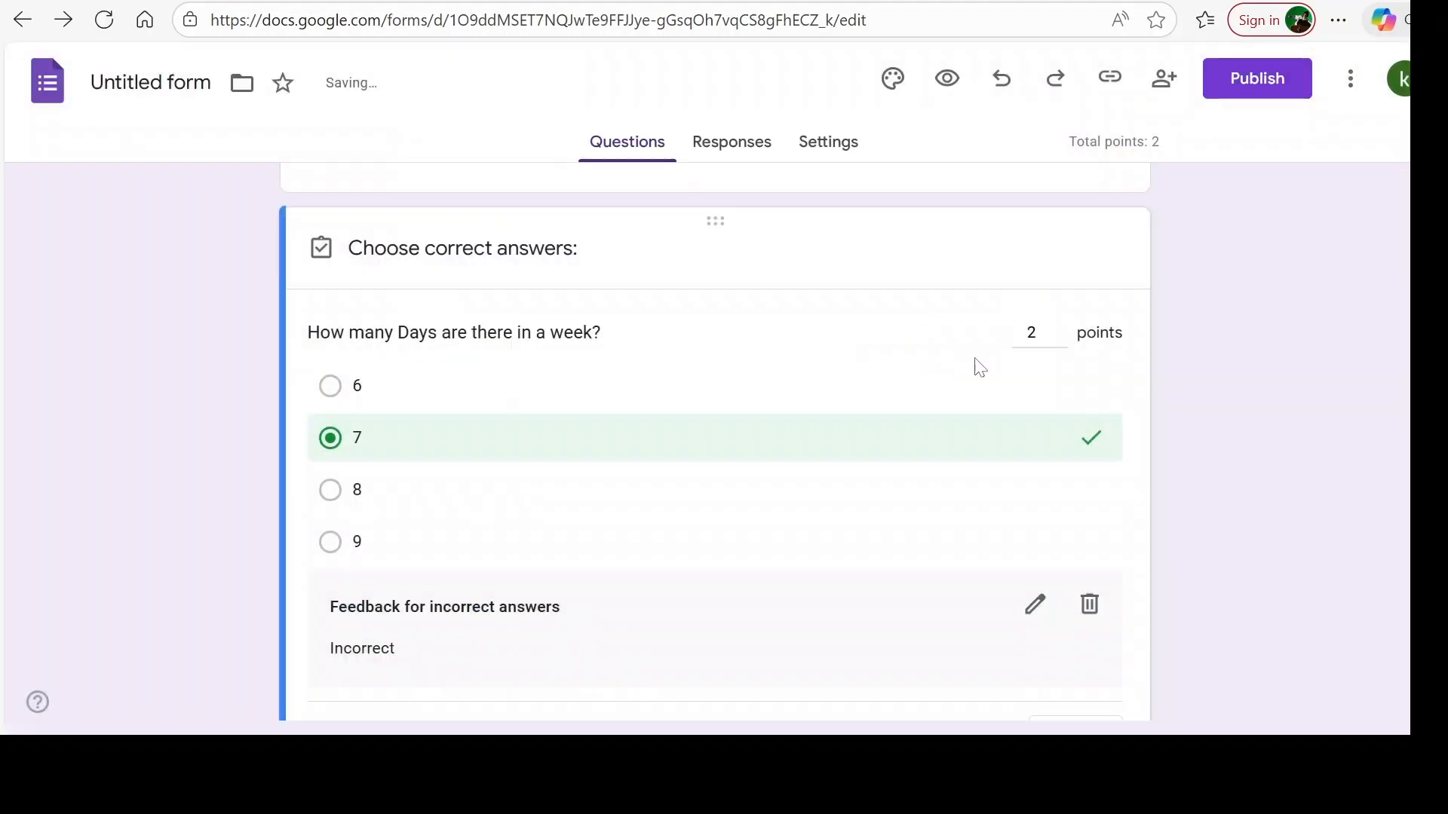
Add a multiple-choice question below the days-in-a-week question reading "How many months are there in a Year?"
scroll(735, 492, down, 2)
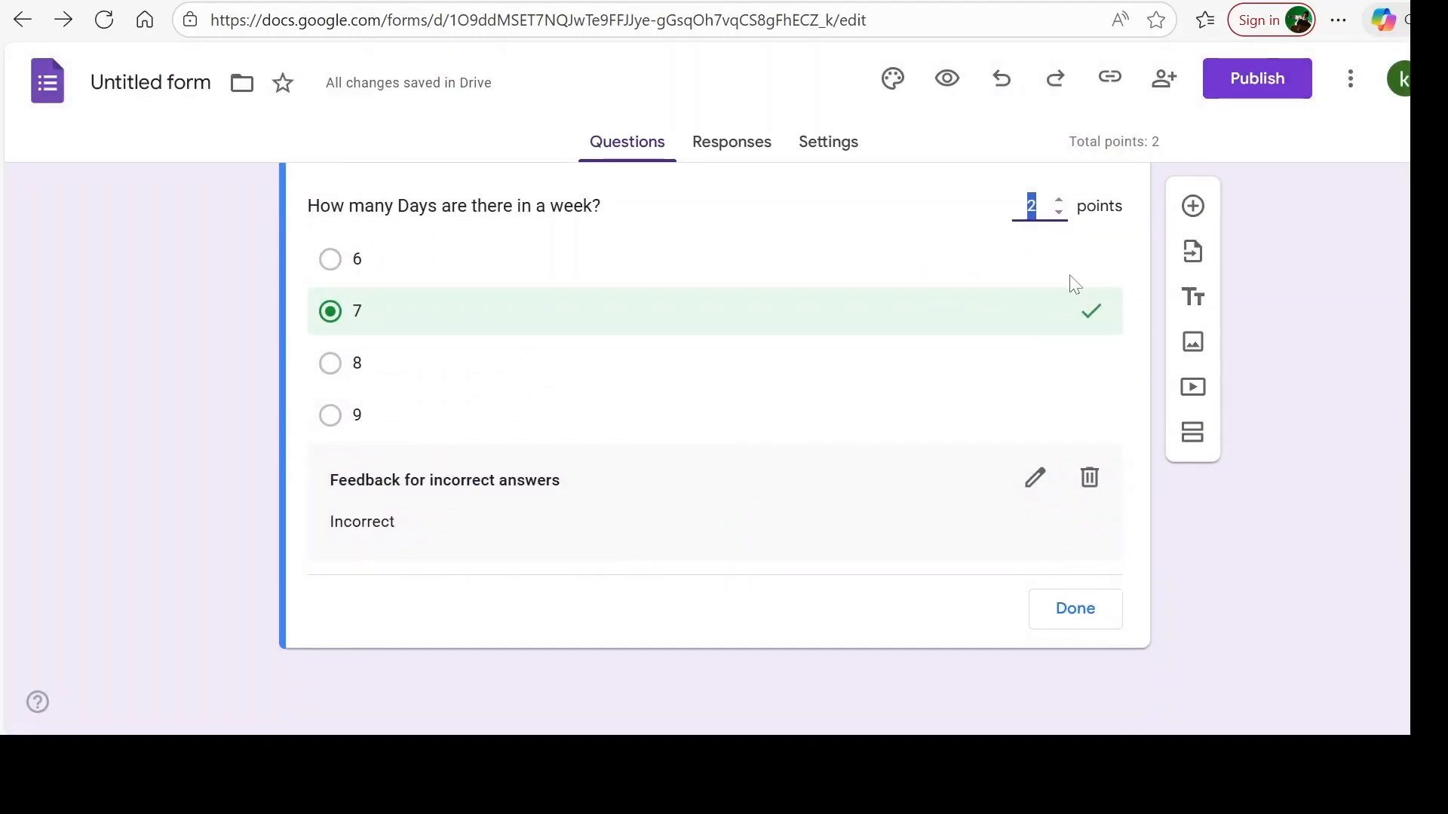
click(1193, 208)
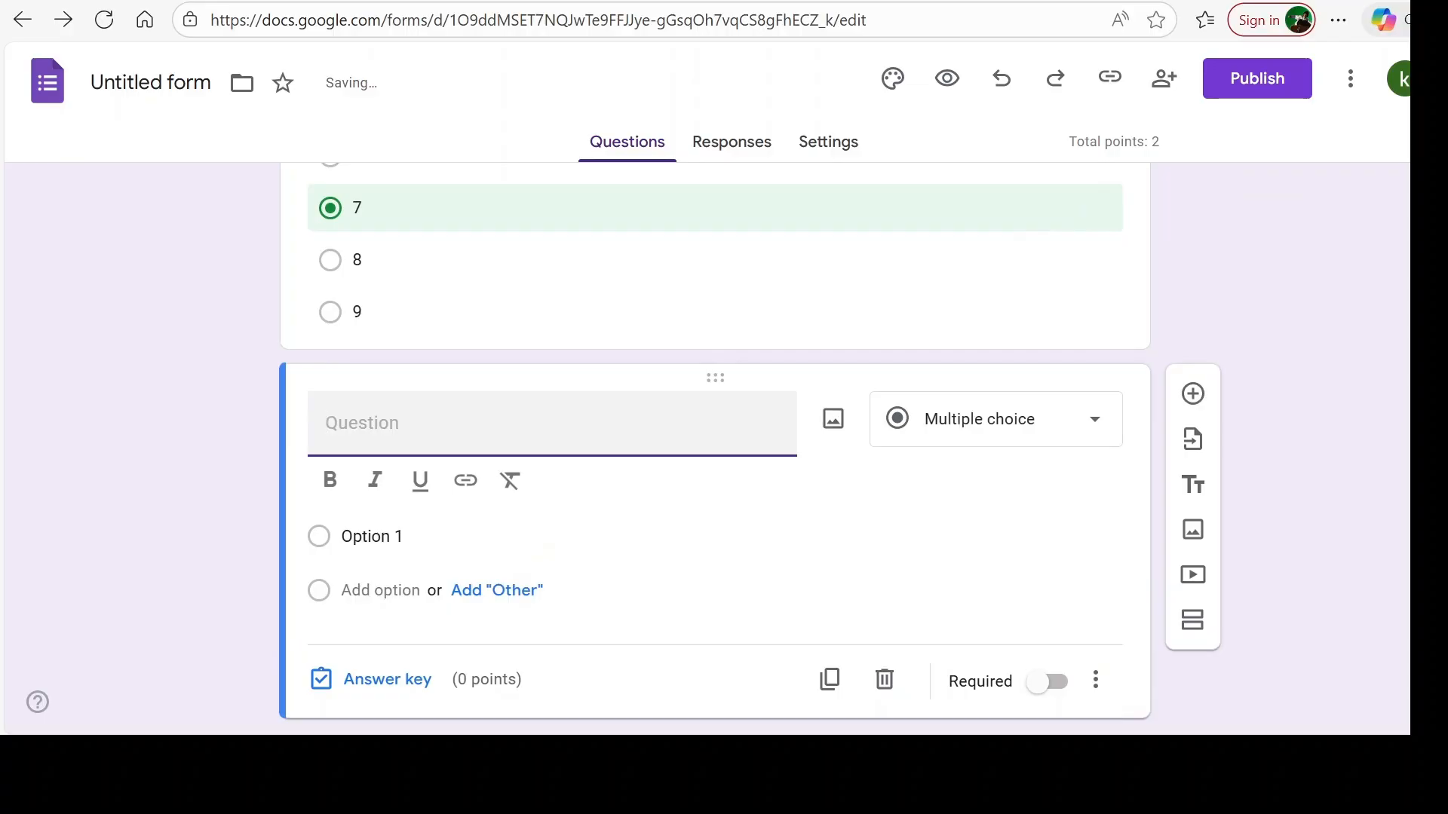
text(How m)
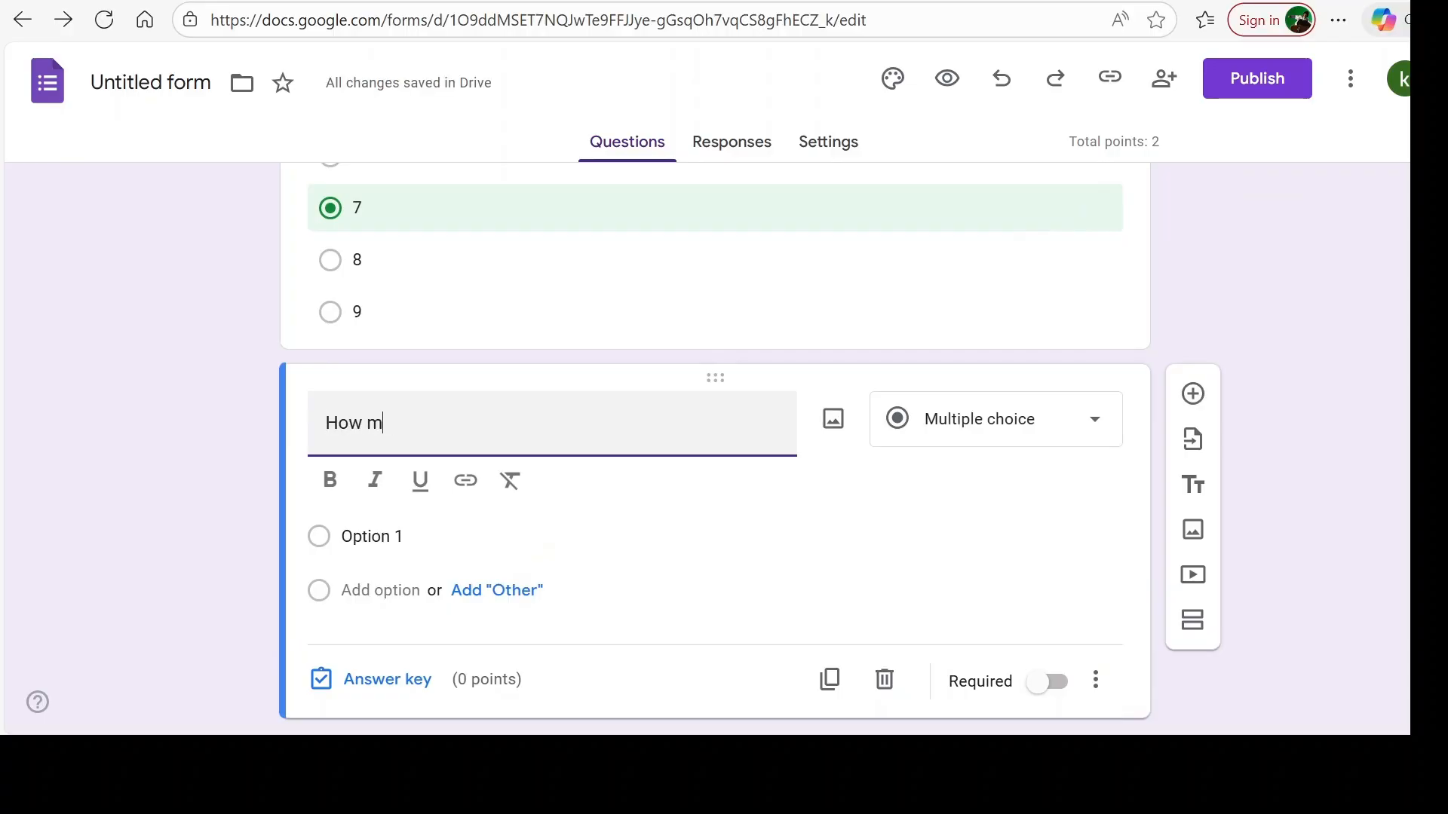
text(ant)
key(BackSpace)
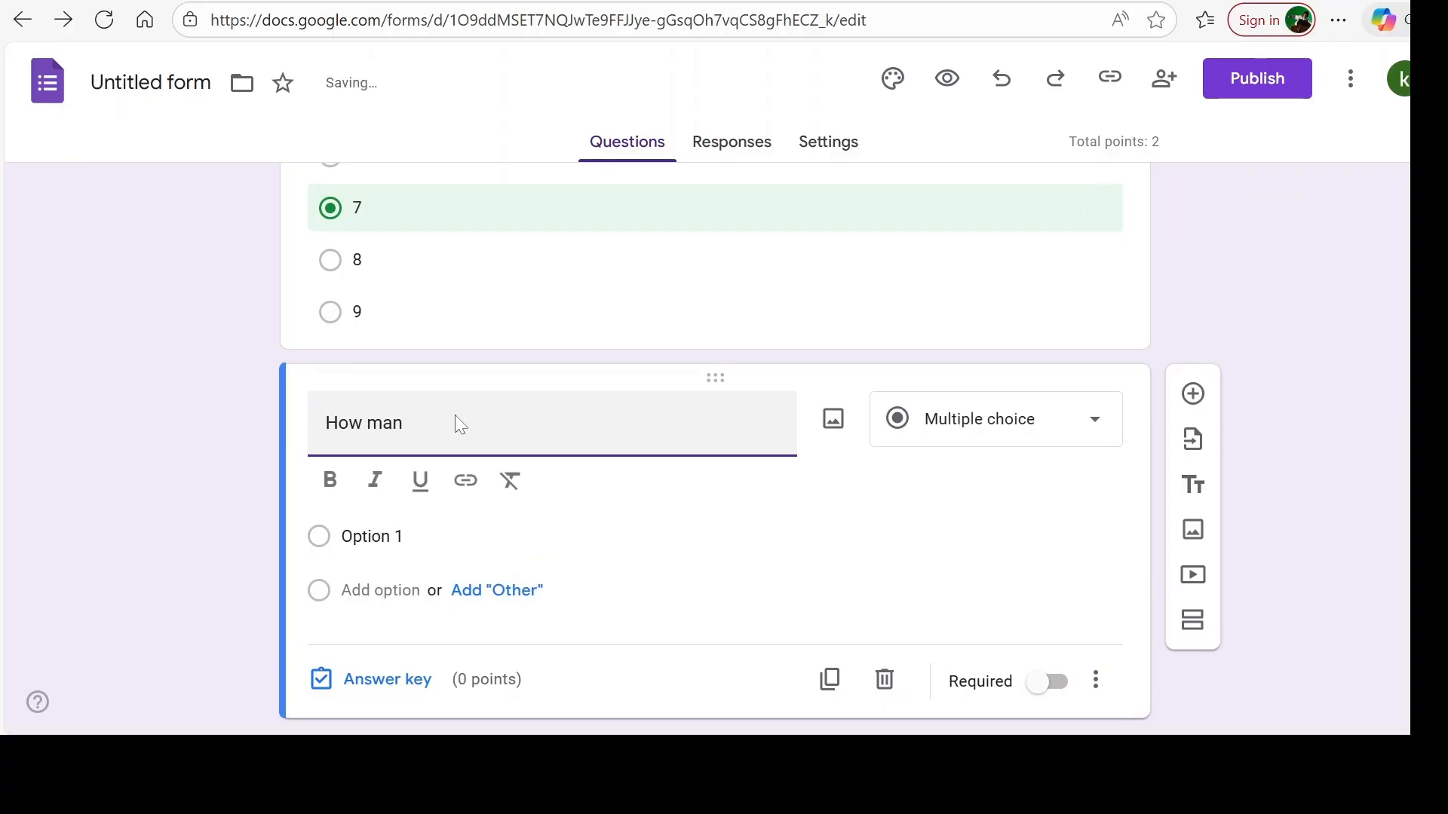
text(y mont)
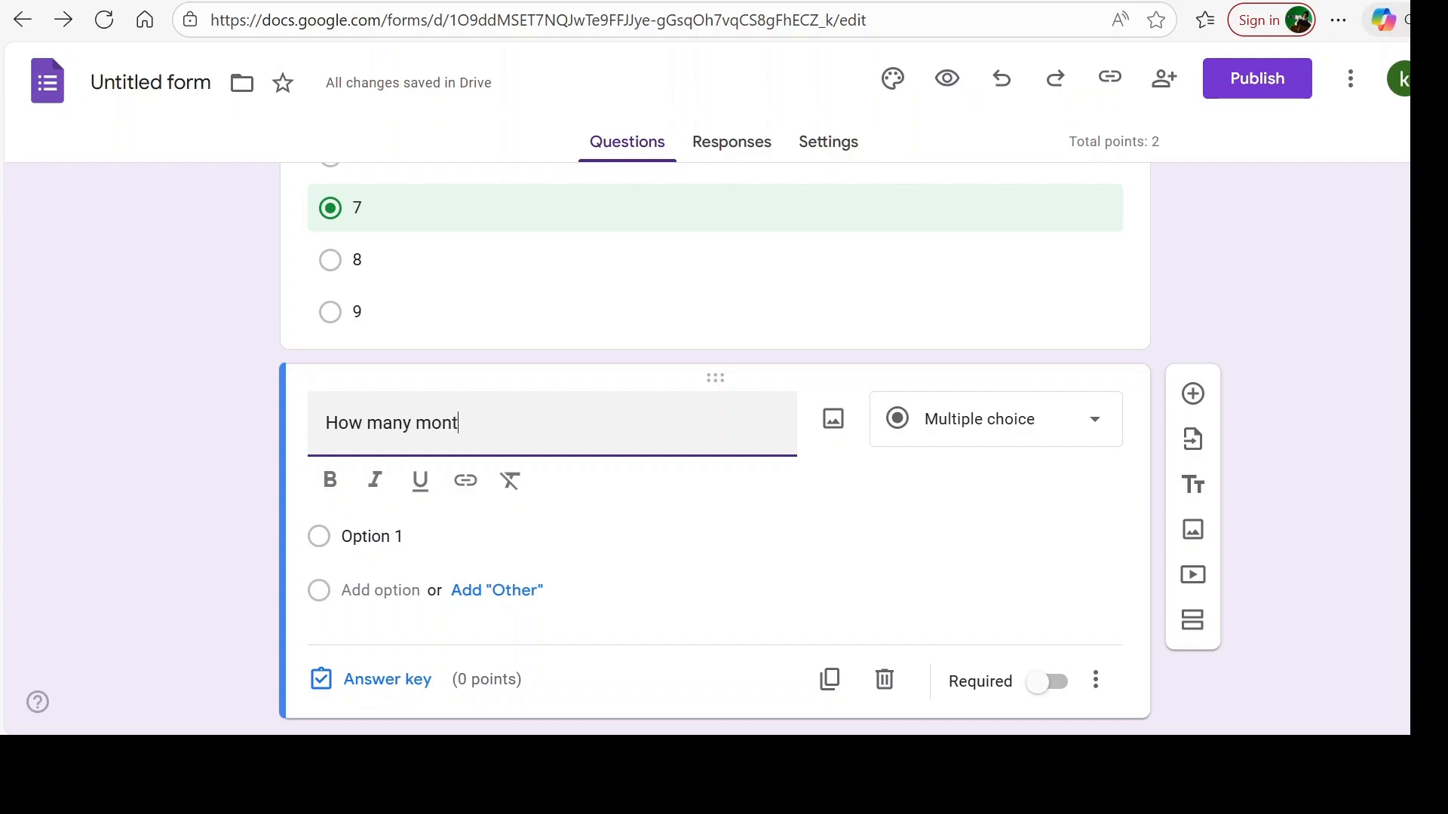
text(hs are there in a Ye)
text(ar)
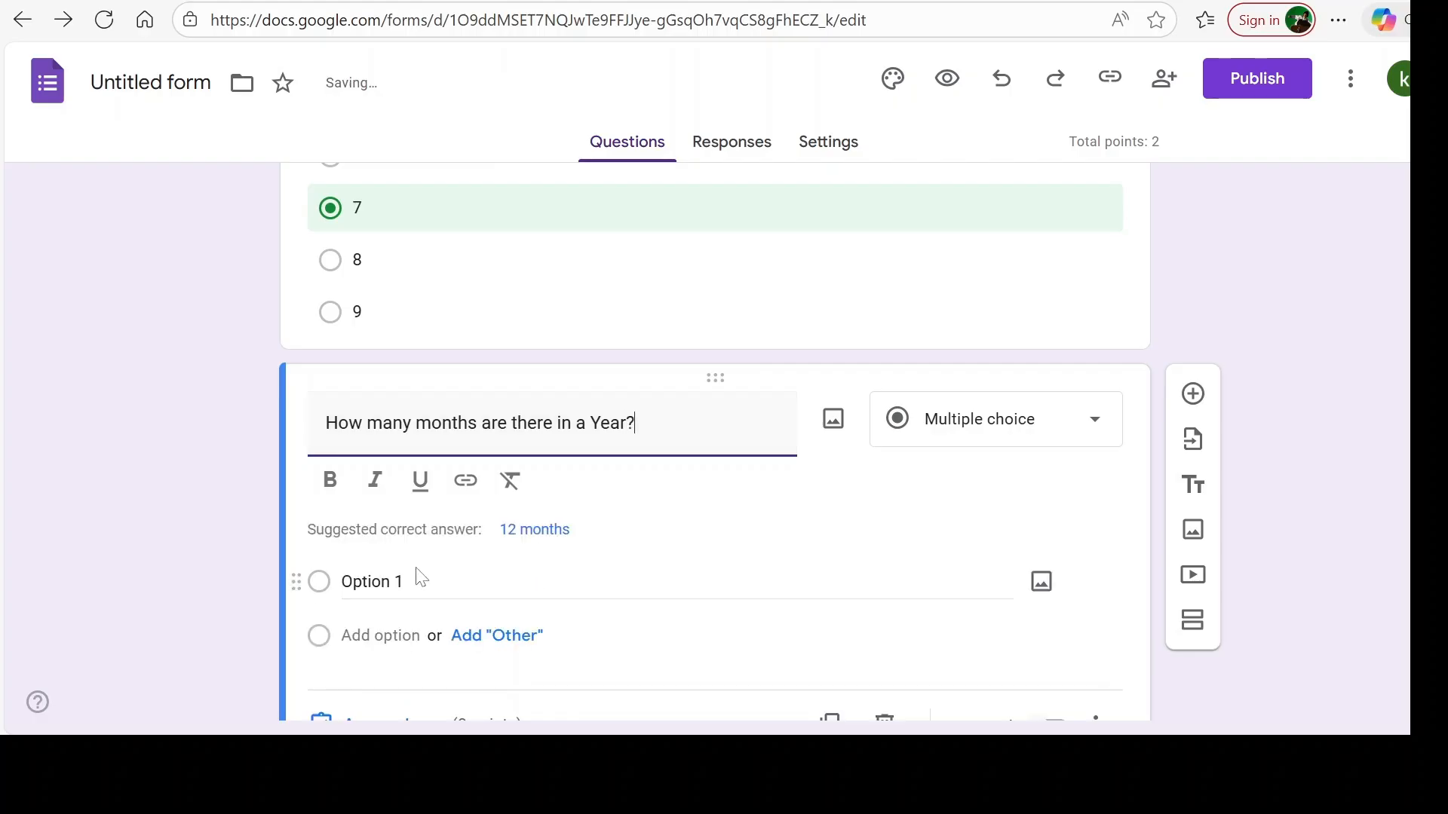
Give the months-in-a-year question four answer options: 10, 11, 12 and 13
click(391, 586)
text(10)
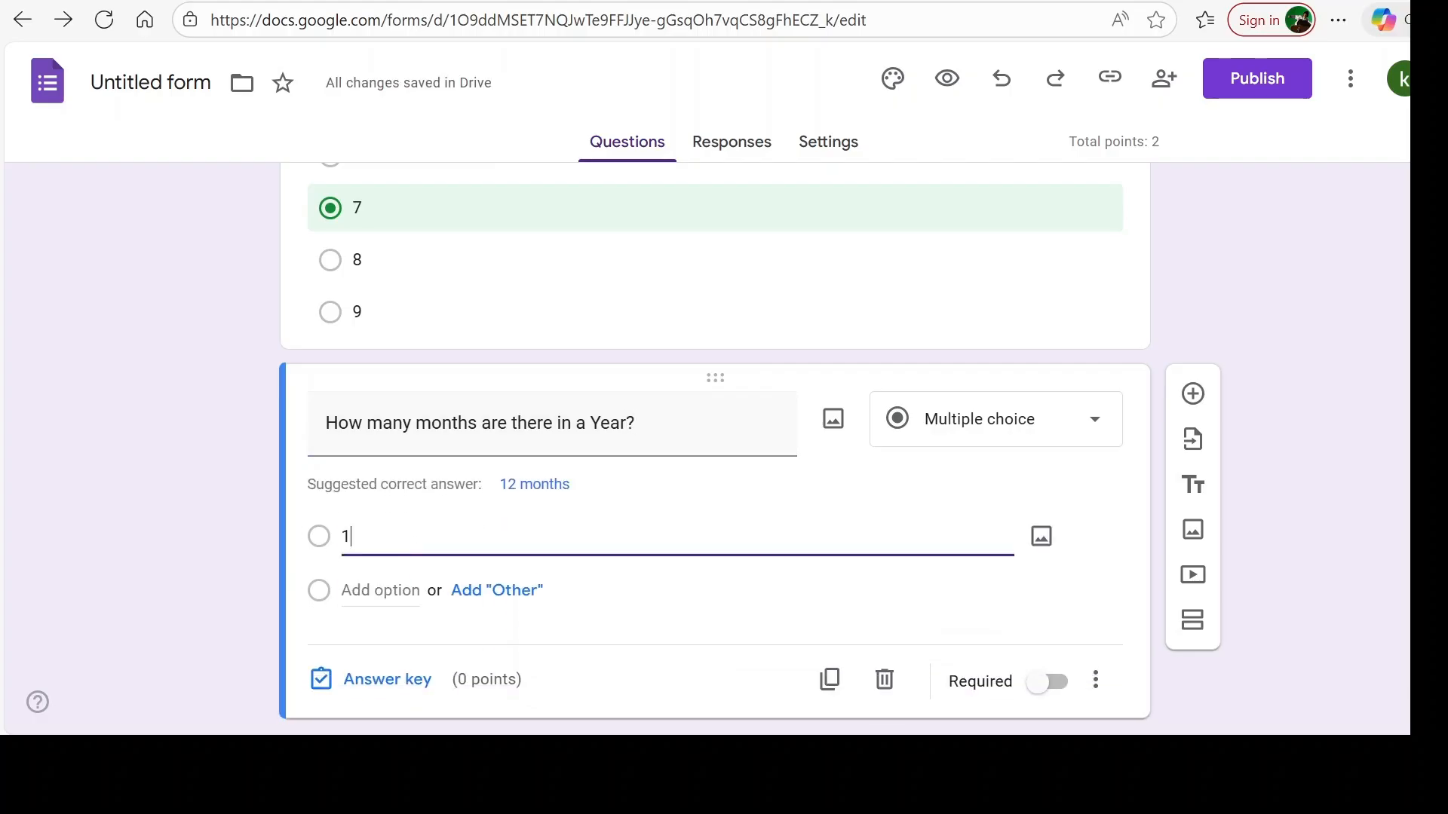
key(Return)
text(11)
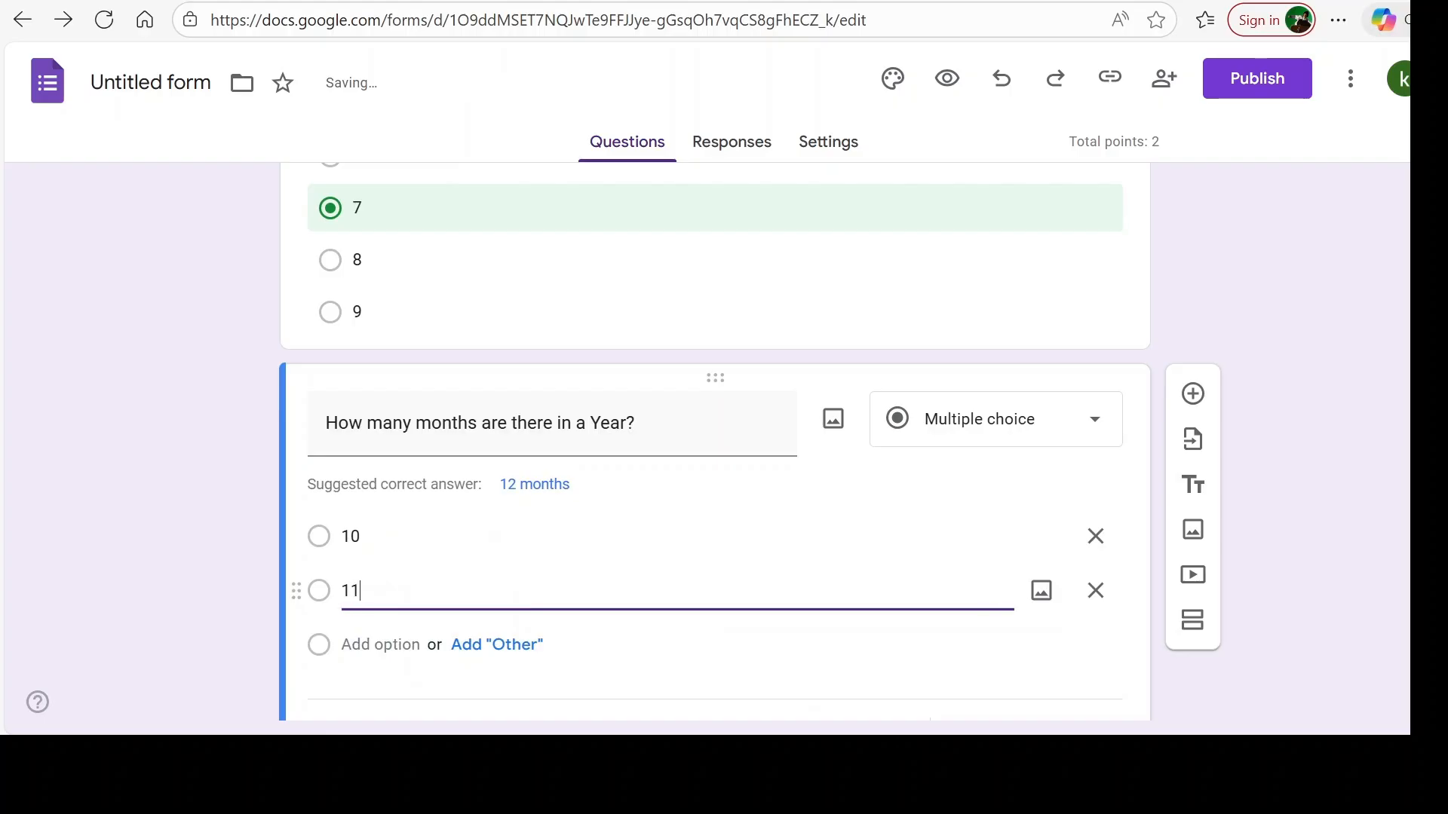
click(370, 645)
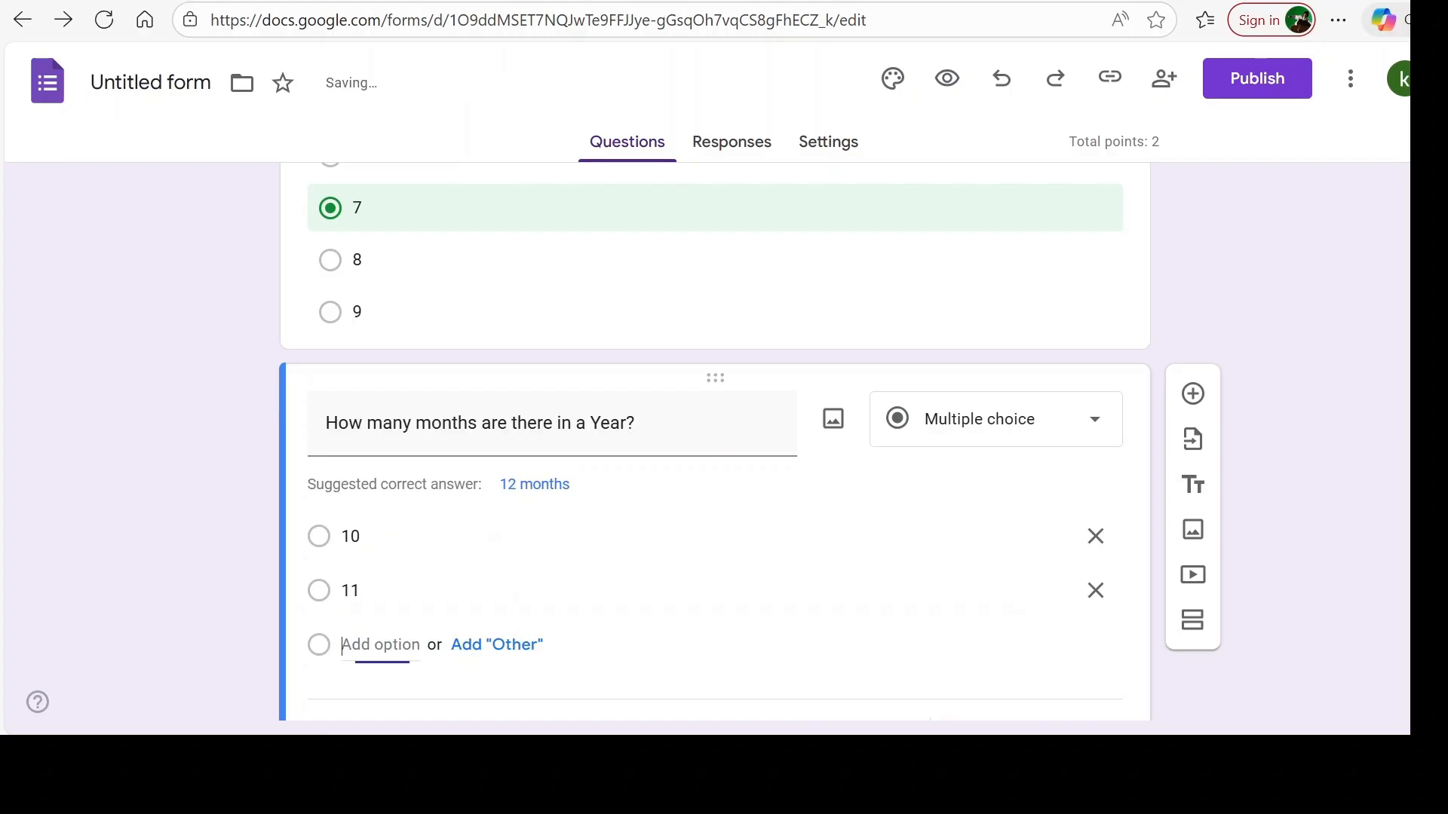
text(12)
scroll(381, 569, down, 2)
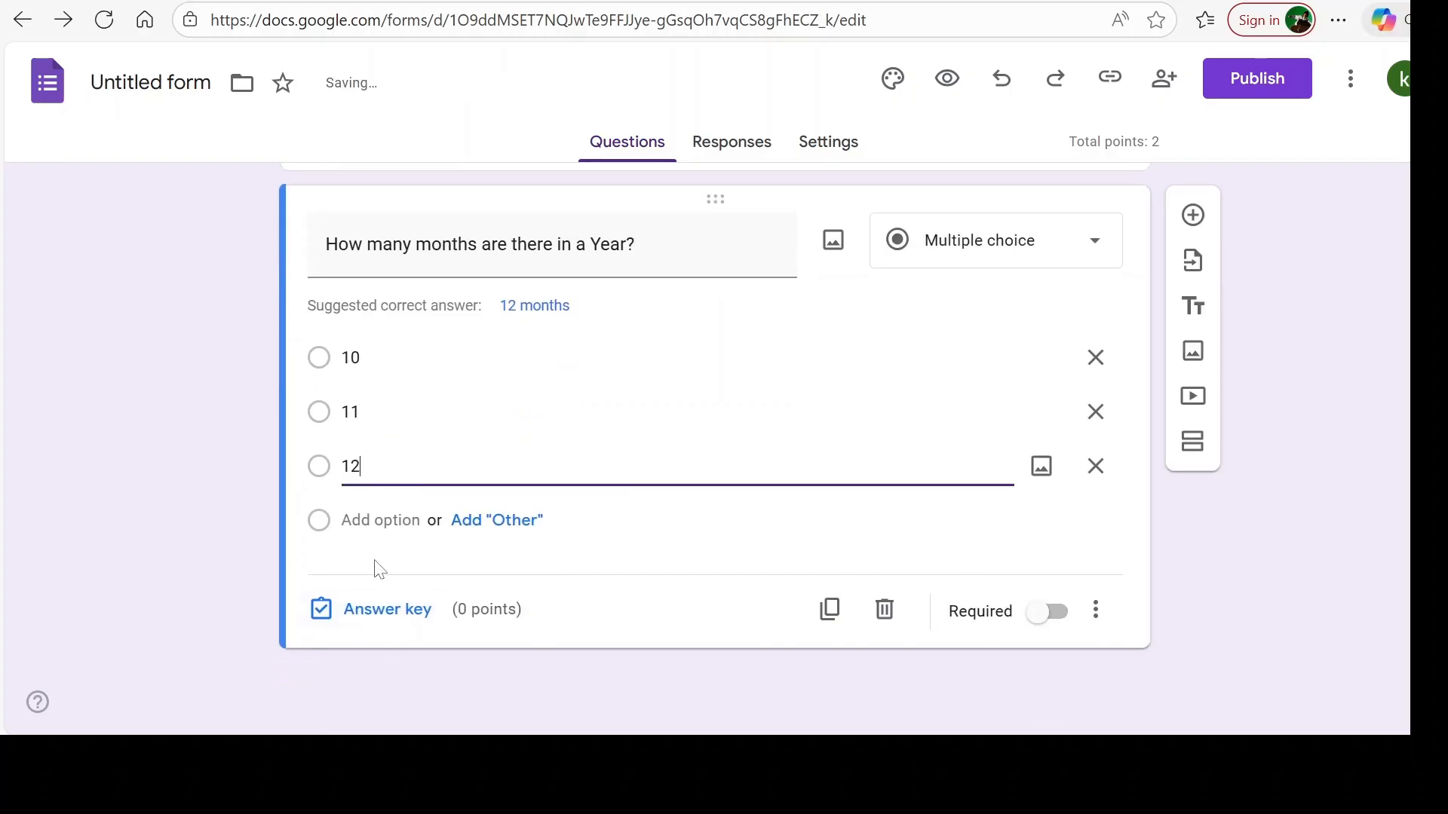
key(Return)
text(13)
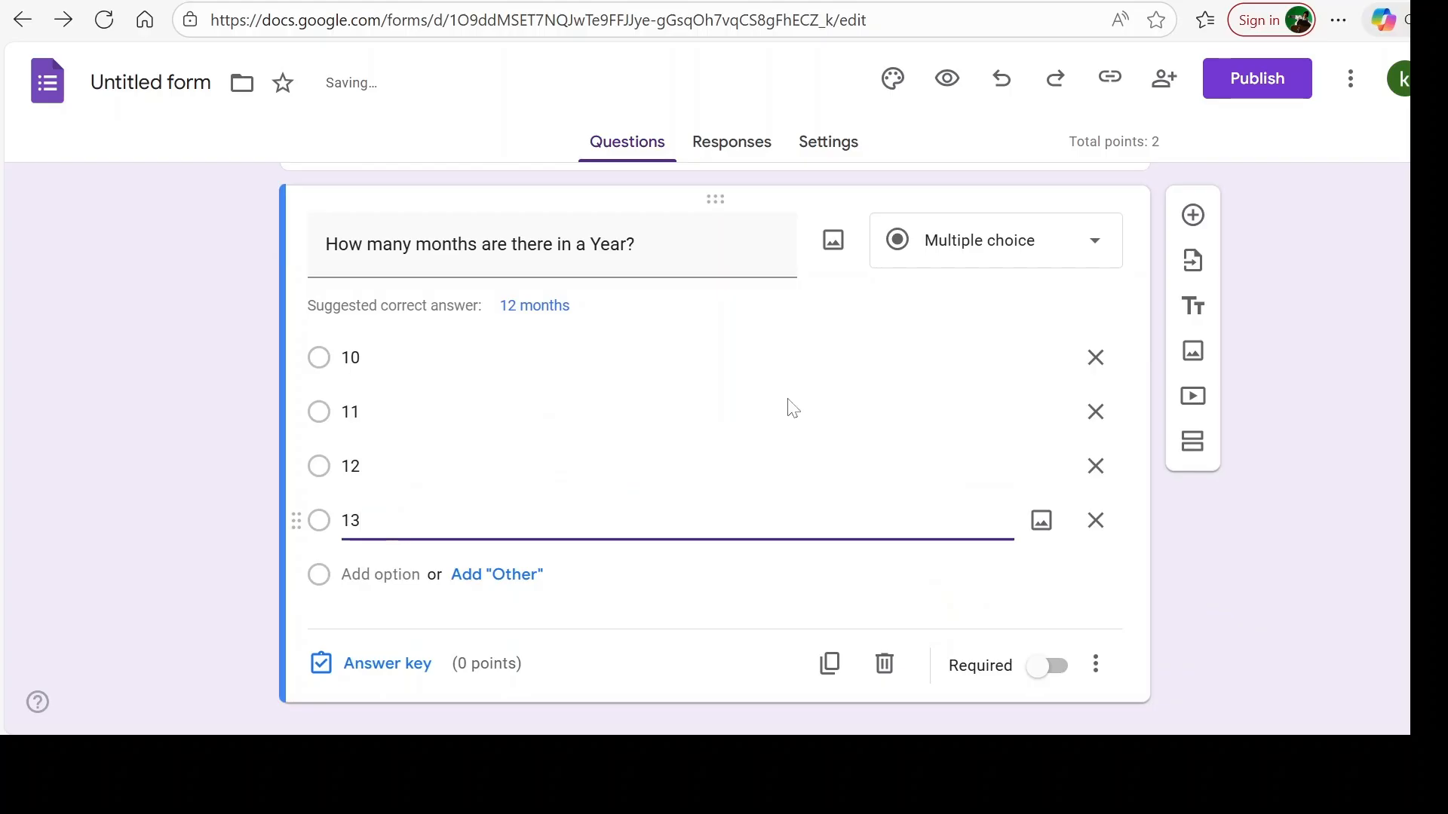
In the months question's answer key, set the value to 2 points and mark 12 as the correct answer
click(384, 667)
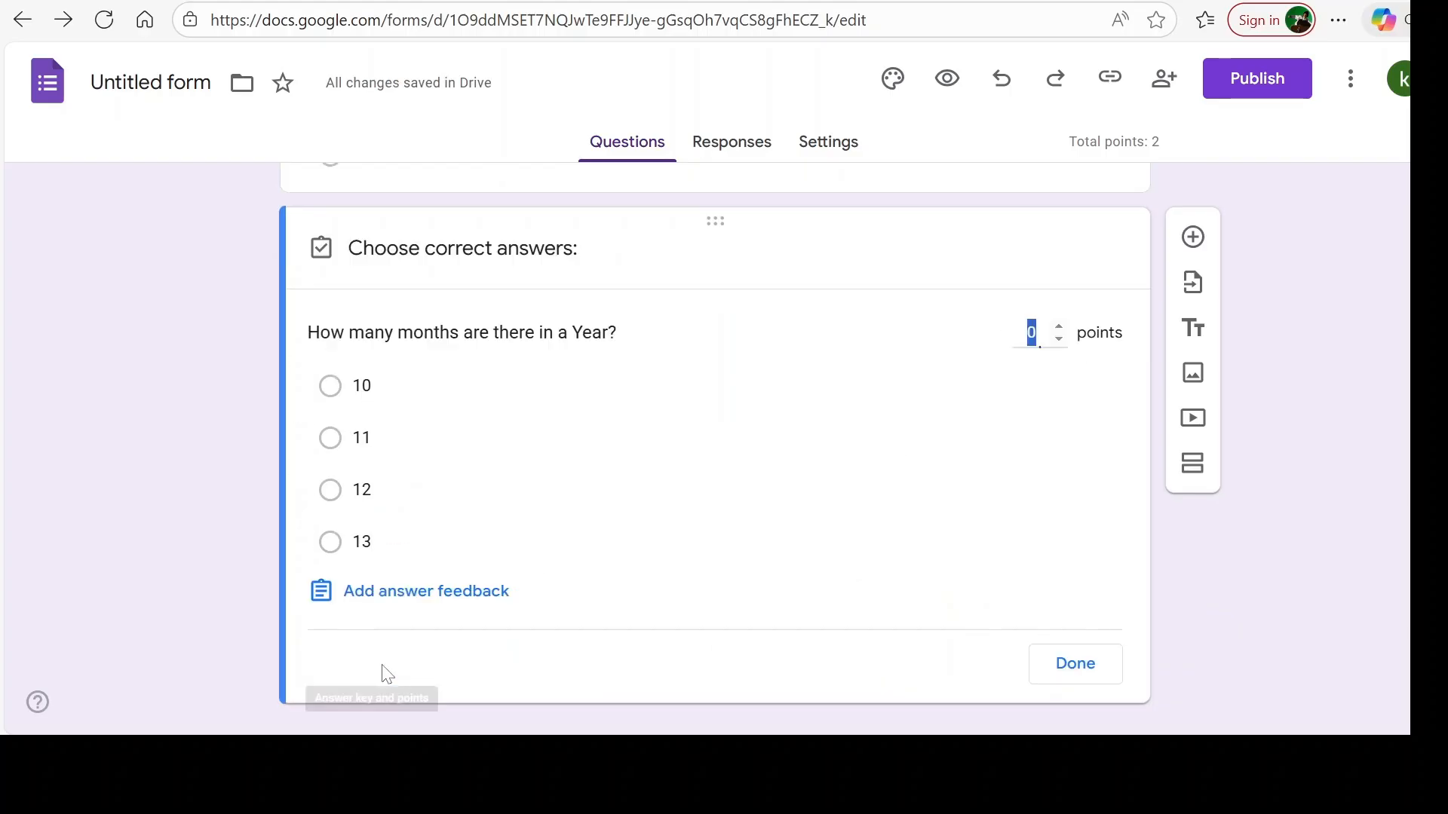
click(1060, 328)
click(1060, 329)
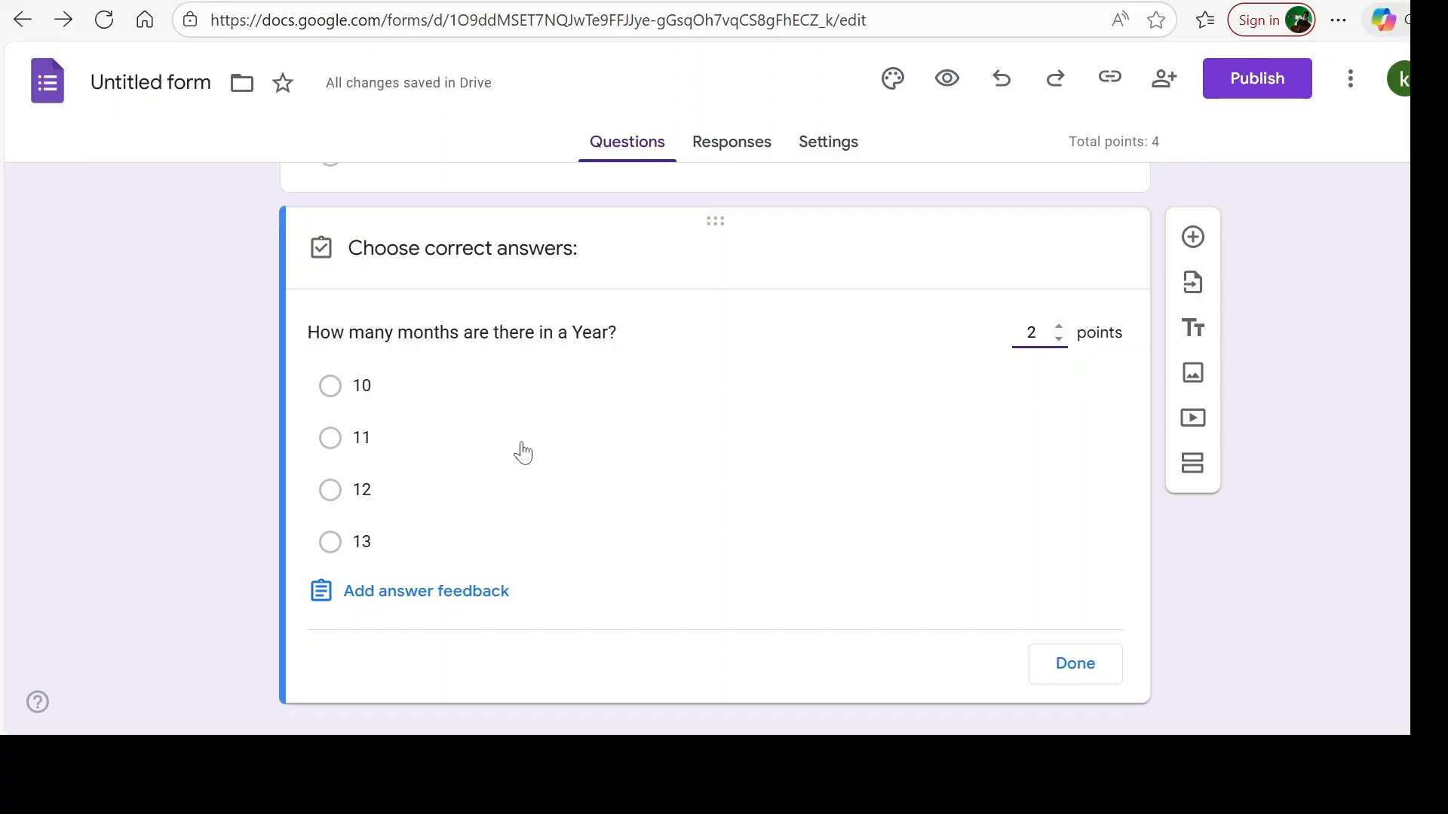
click(330, 491)
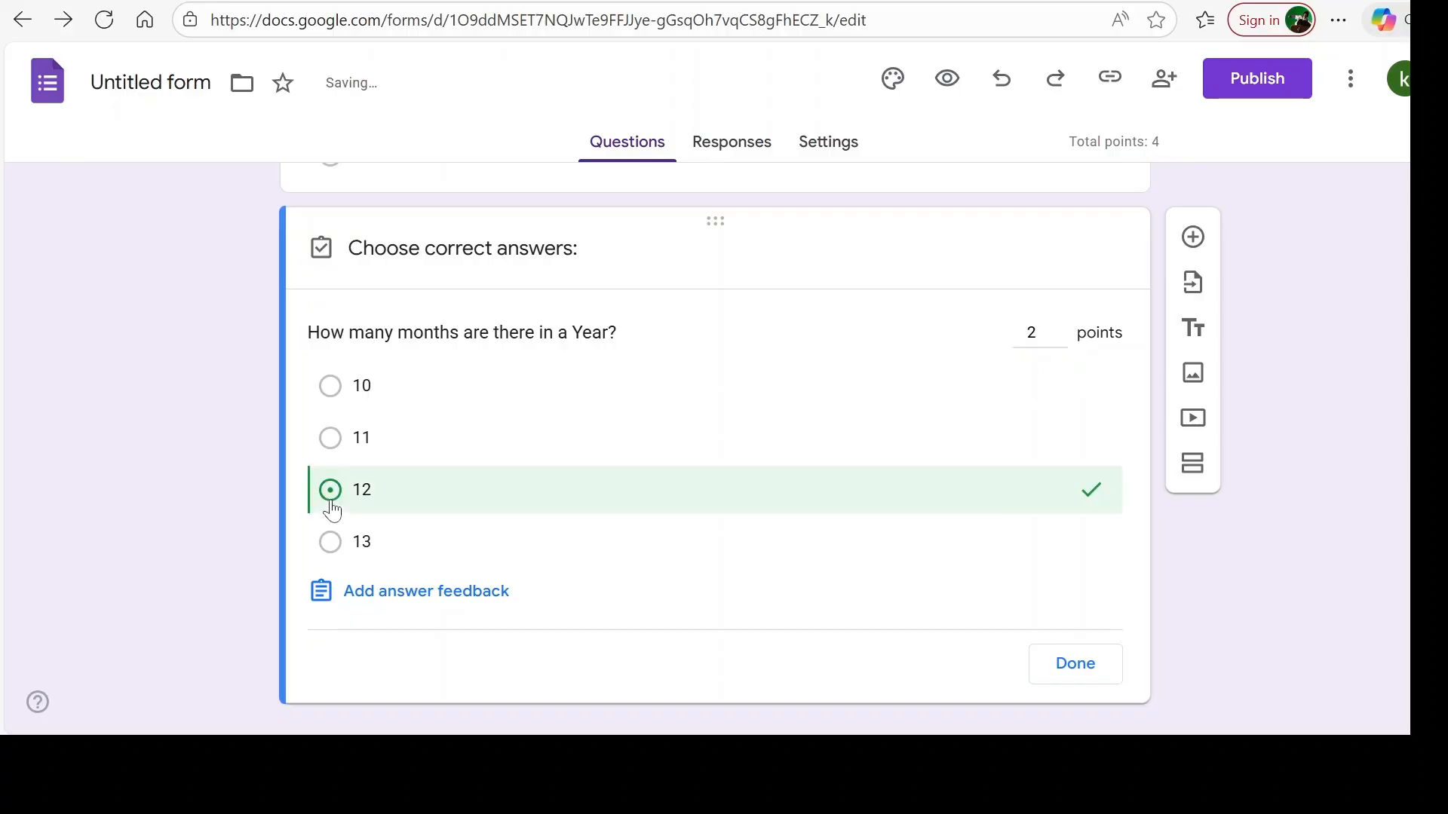
Add the feedback "Incorrect" for incorrect answers and "Correct" for correct answers to the months question and save it
click(377, 596)
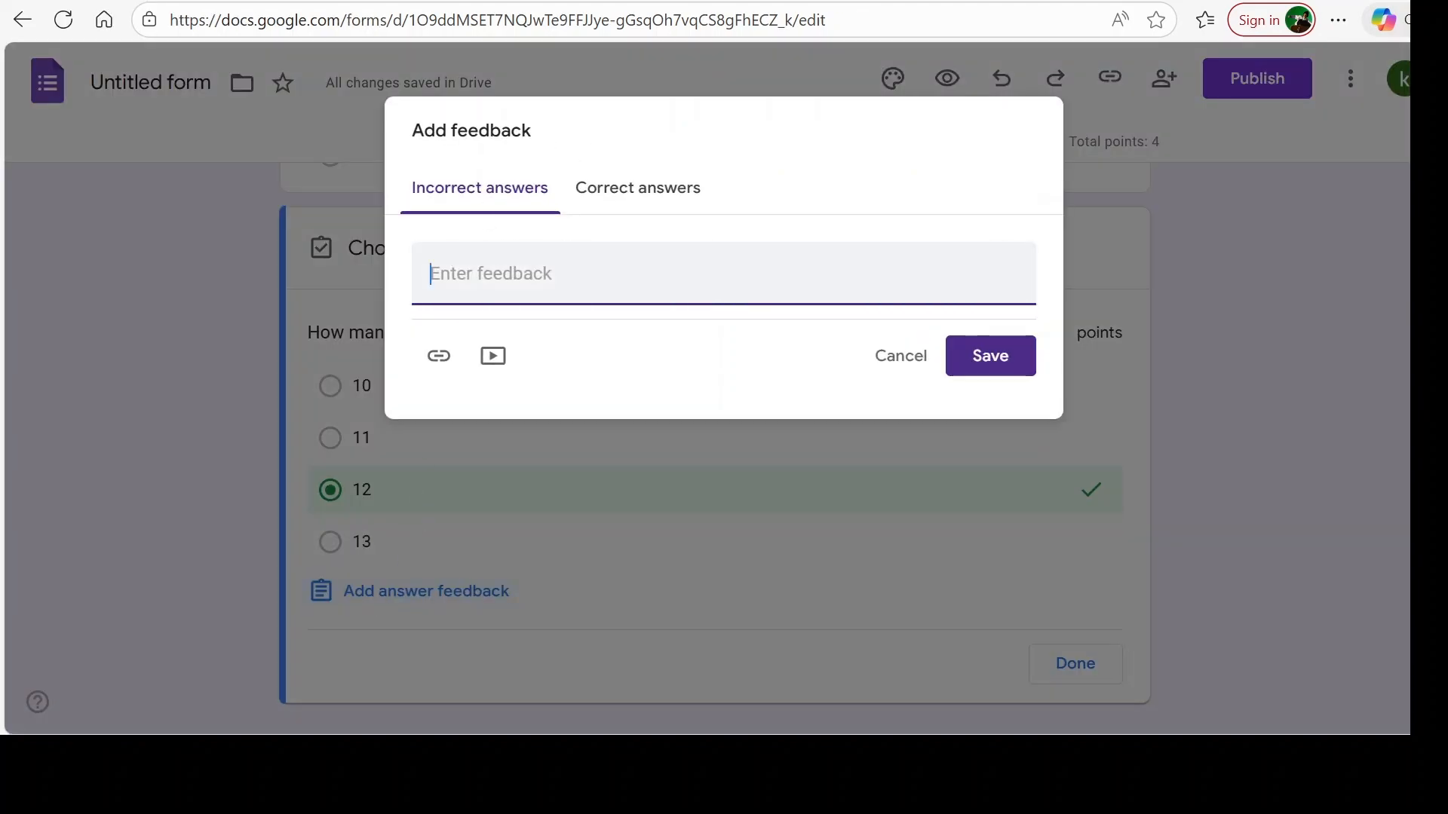
text(In)
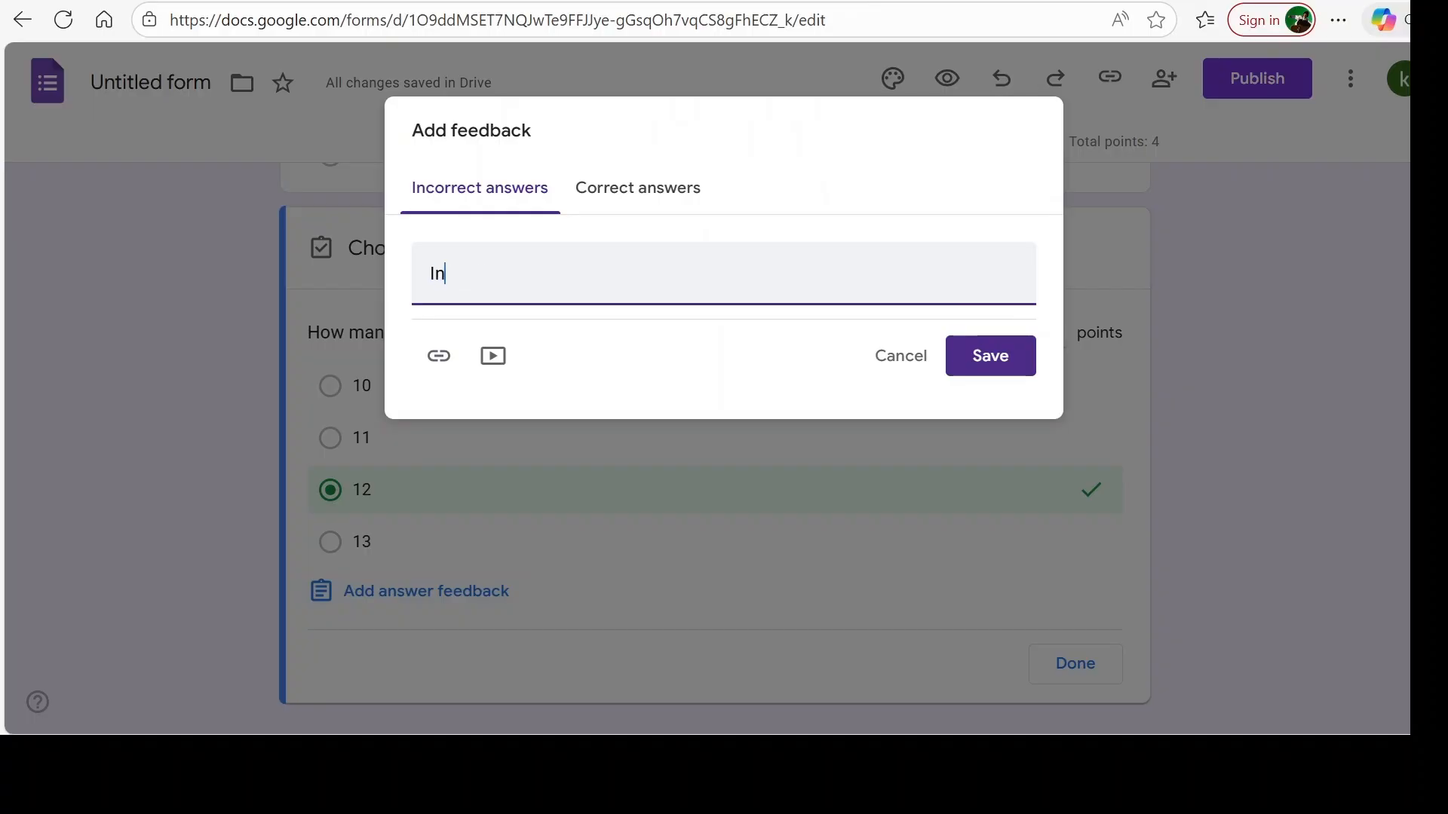
text(correct)
click(647, 195)
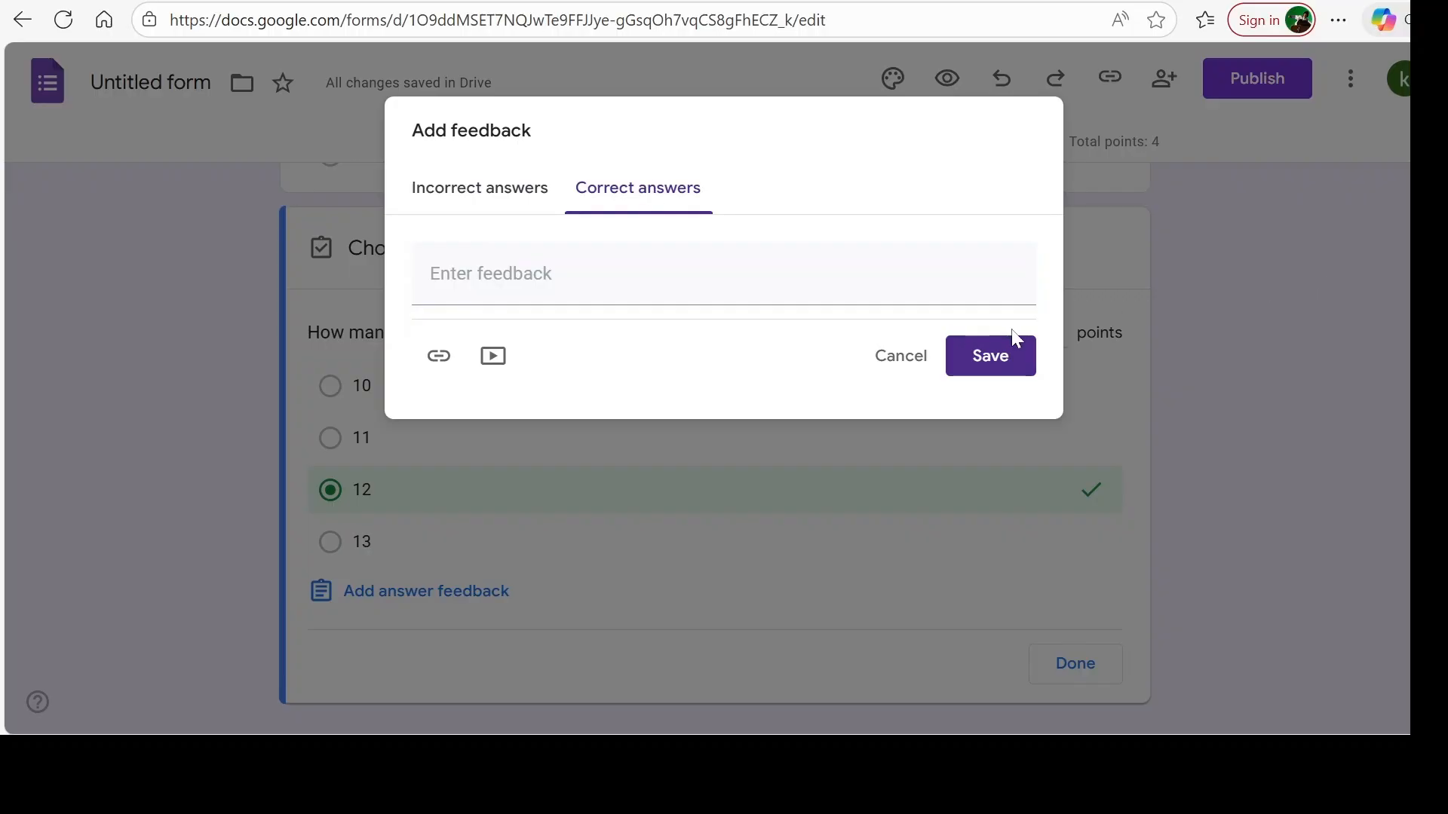
click(495, 274)
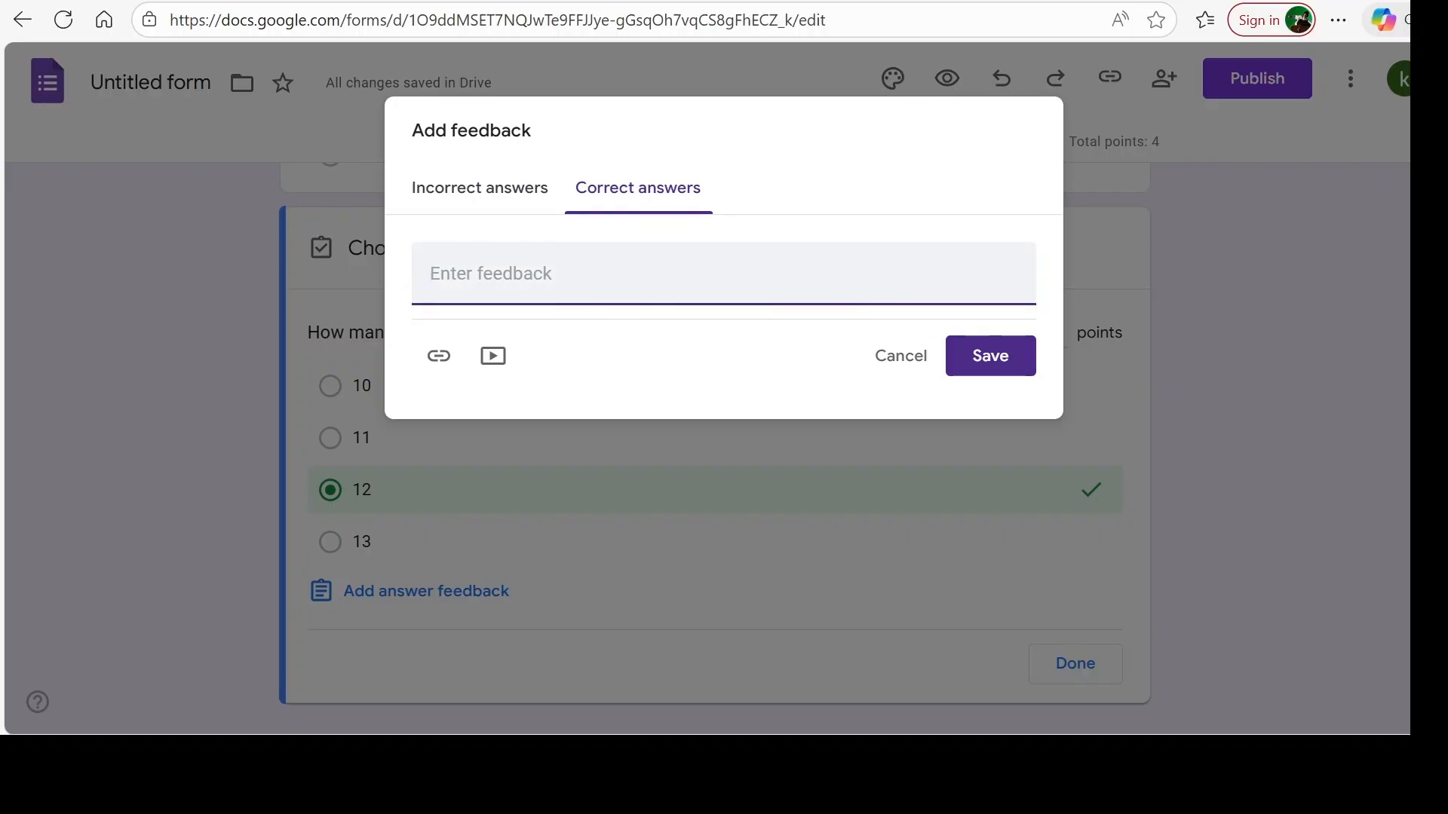
text(Correct)
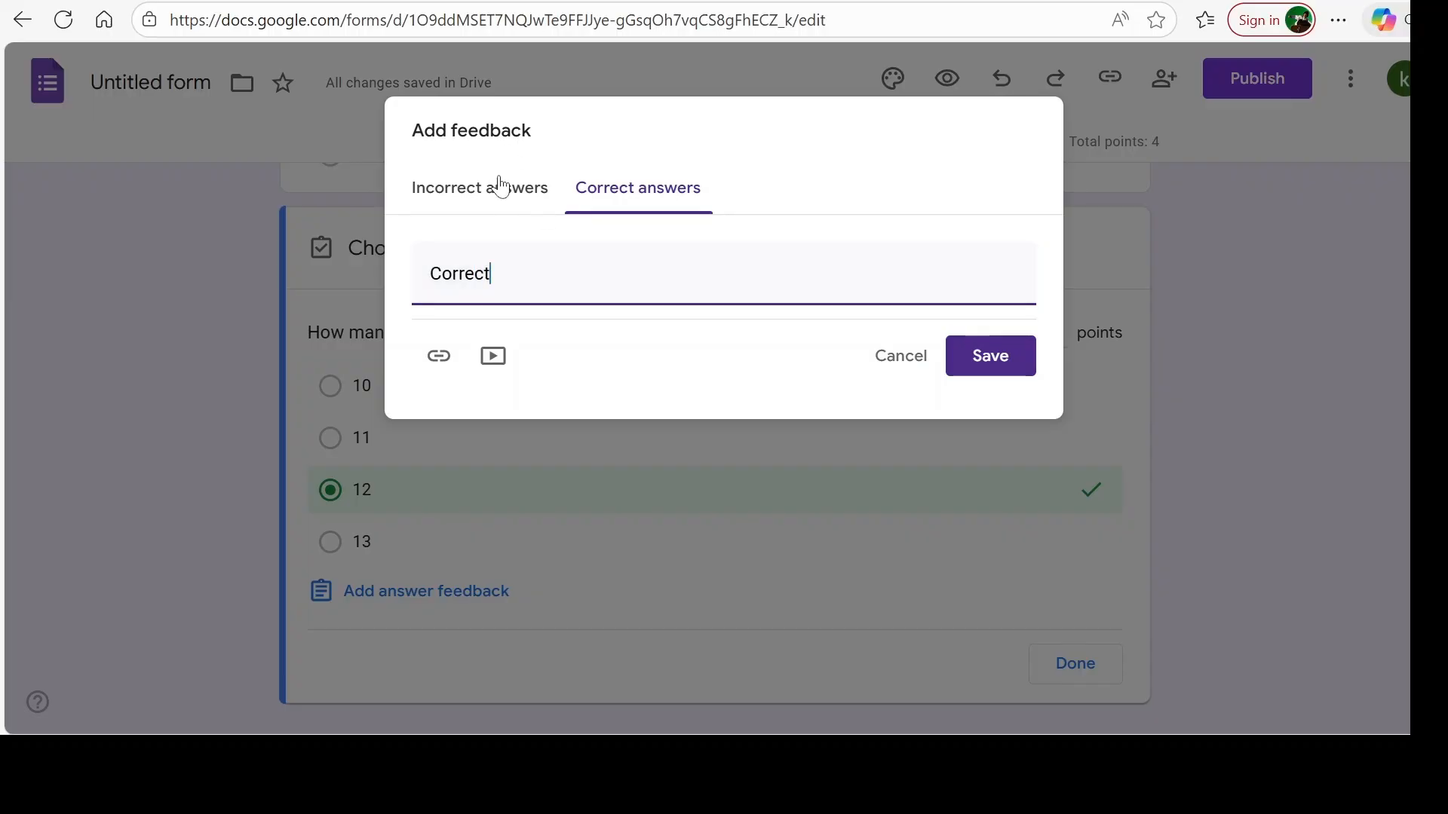
click(491, 199)
click(636, 201)
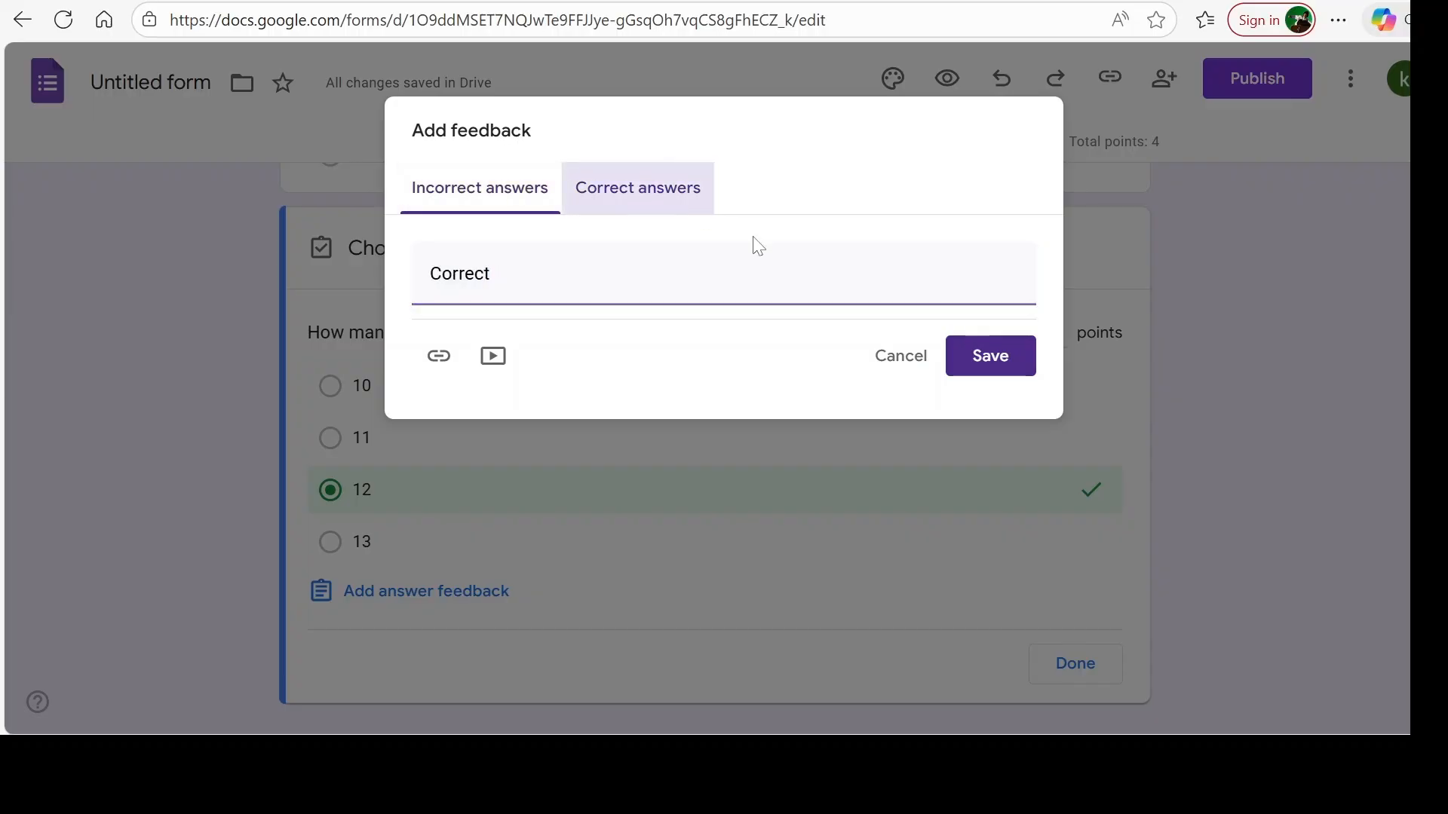
click(978, 358)
Add a multiple-choice question below the months-in-a-year question reading "What is the capital of India?"
scroll(600, 533, down, 3)
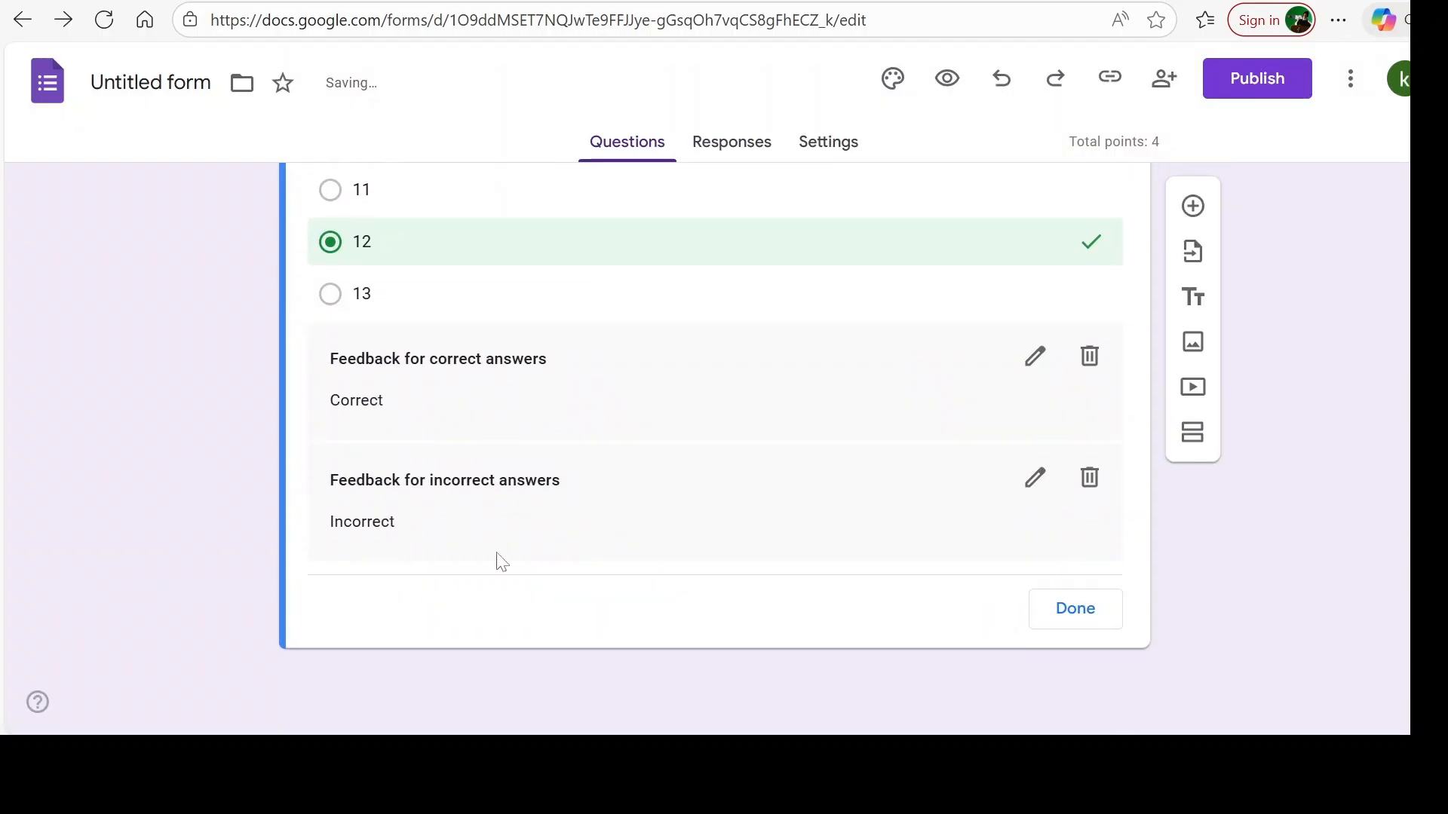
click(1193, 206)
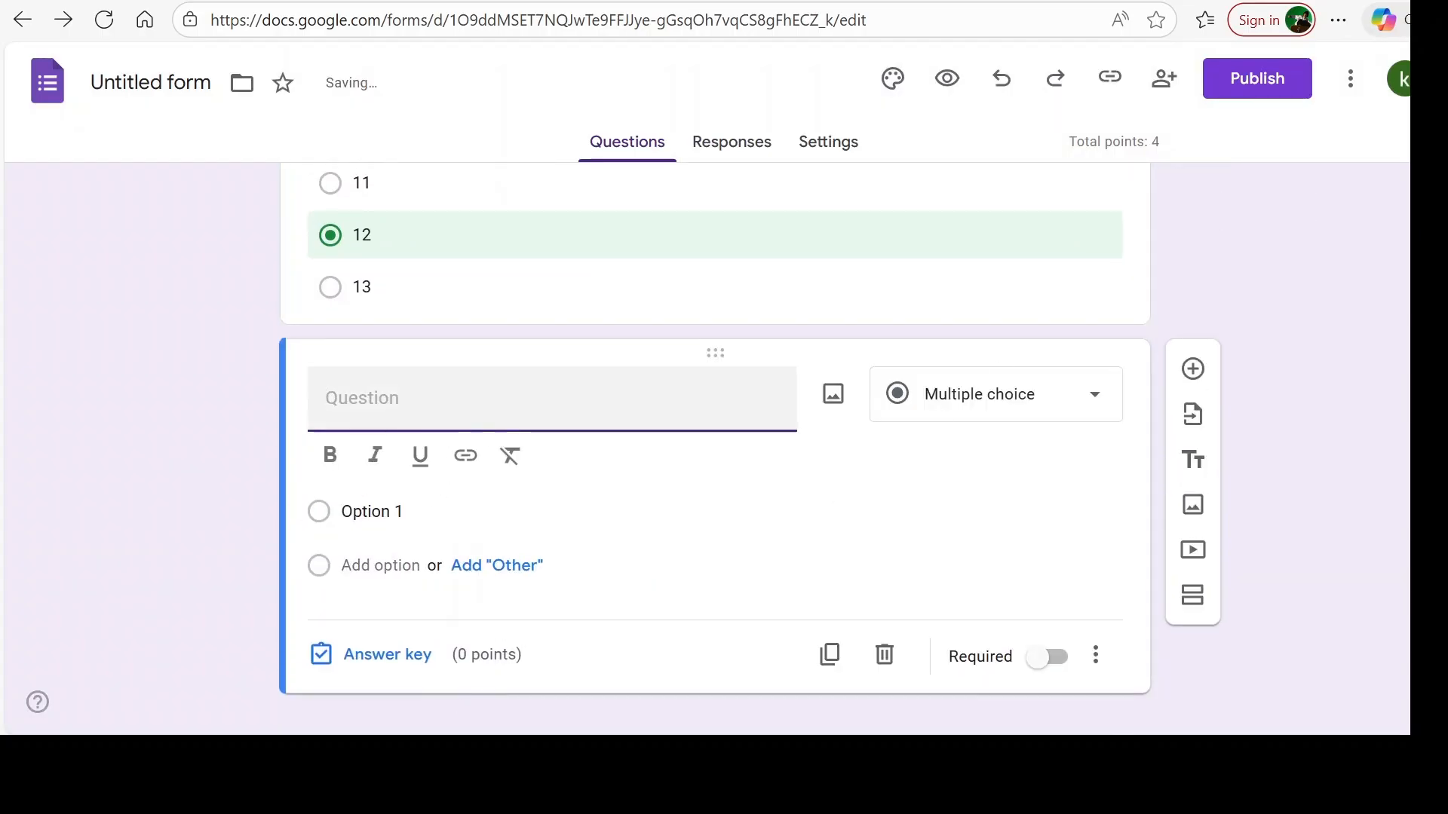
text(What is)
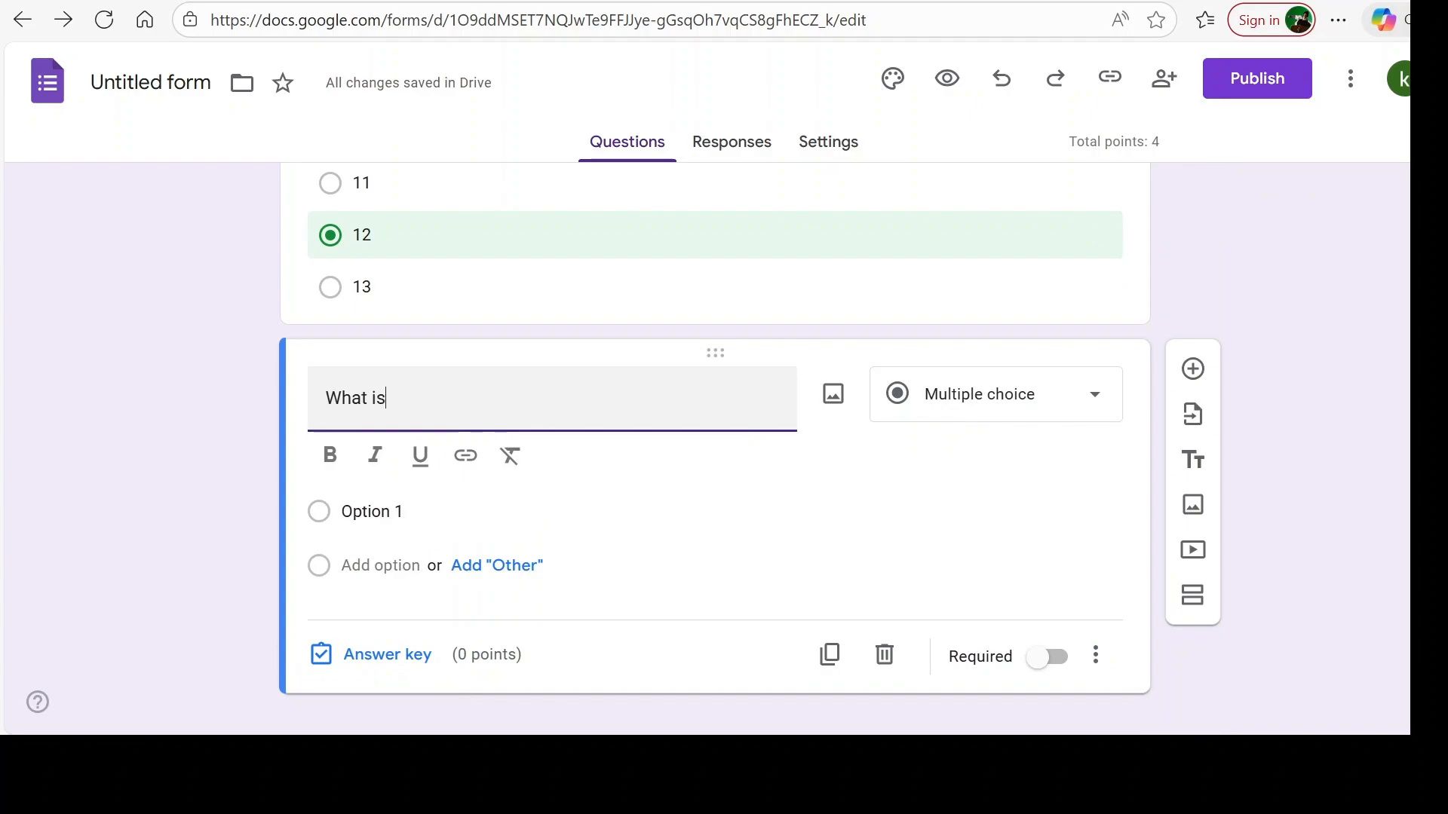
text( the cap)
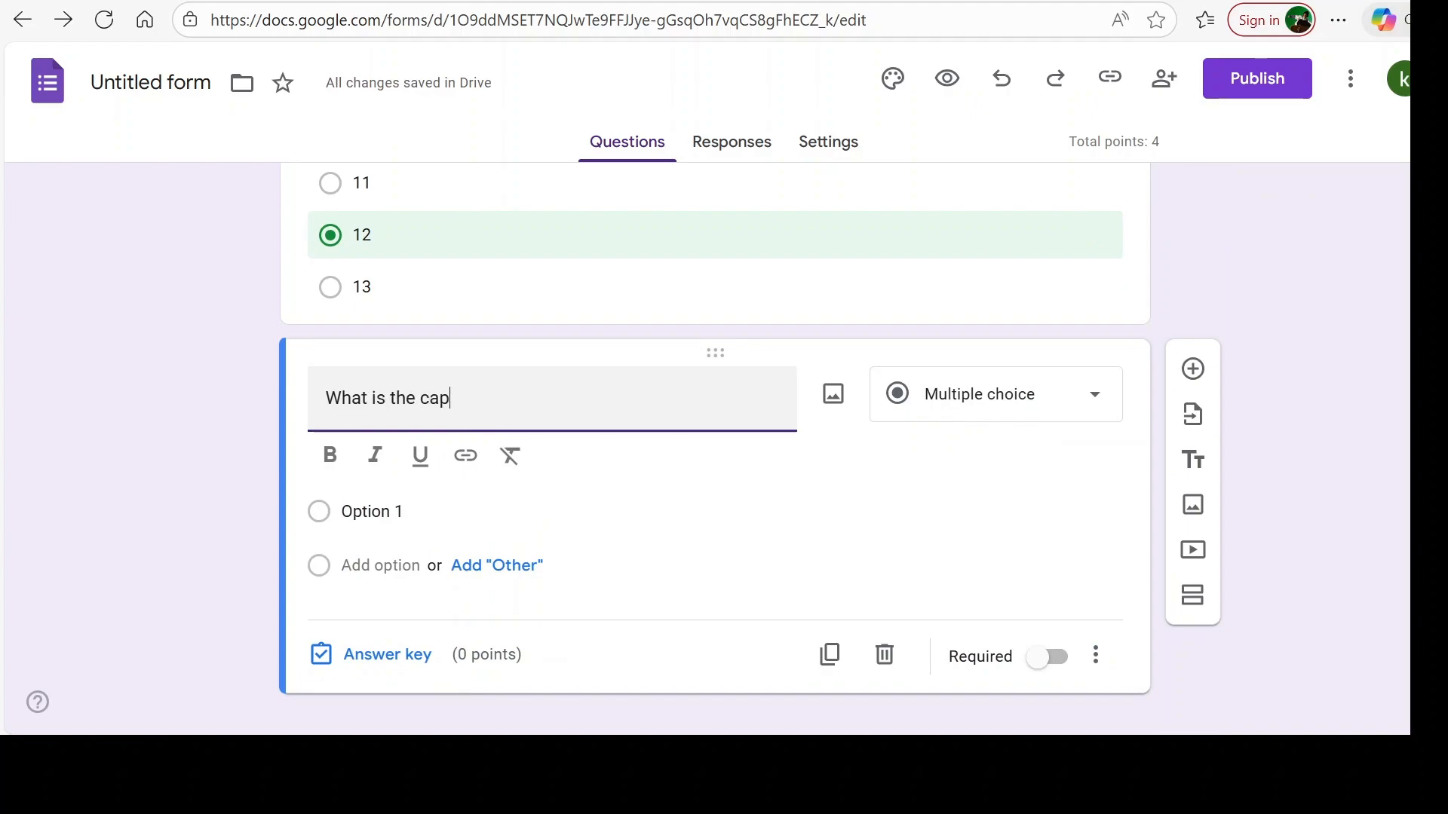
text(itral)
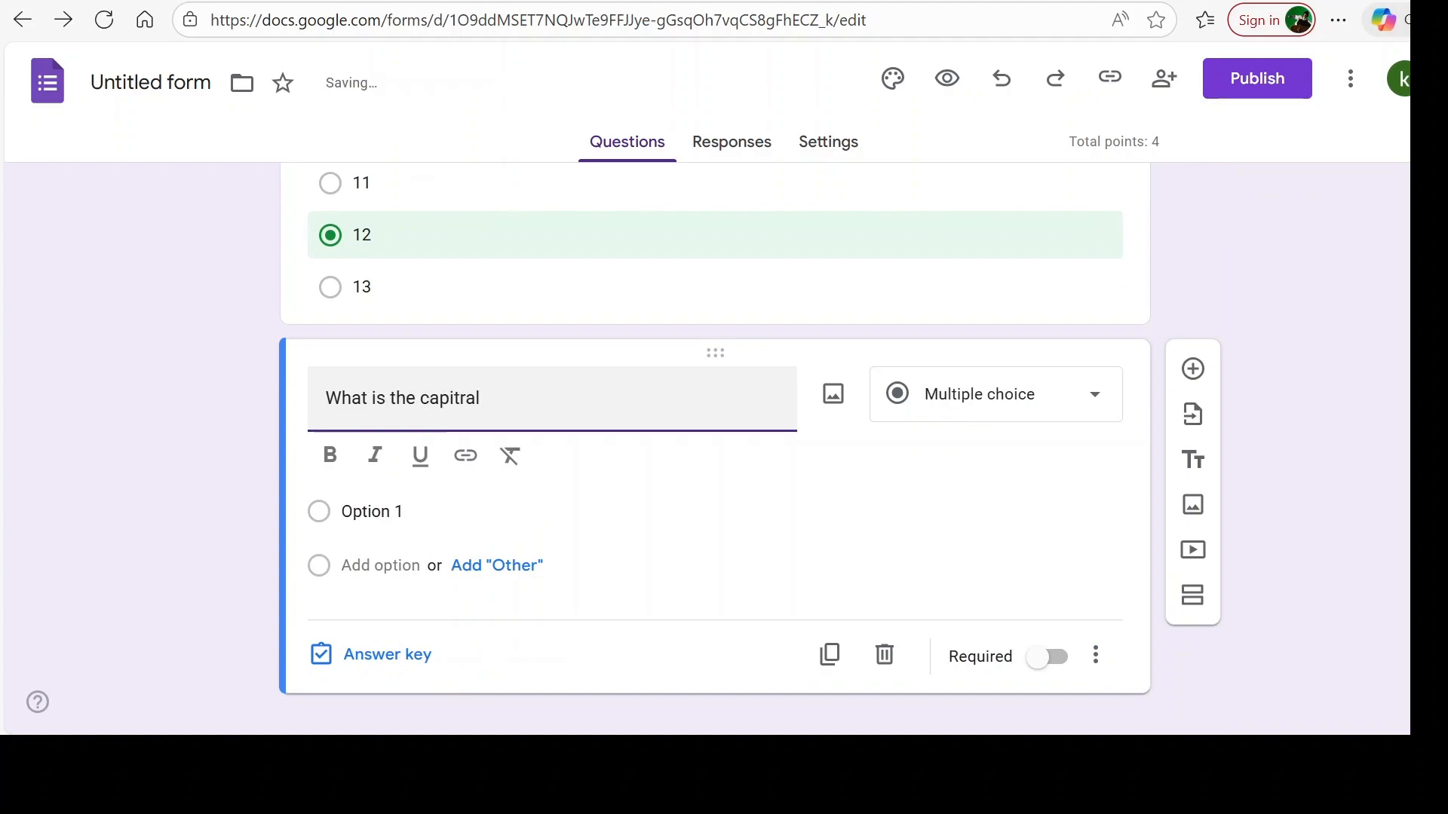
key(BackSpace)
key(BackSpace)
key(BackSpace)
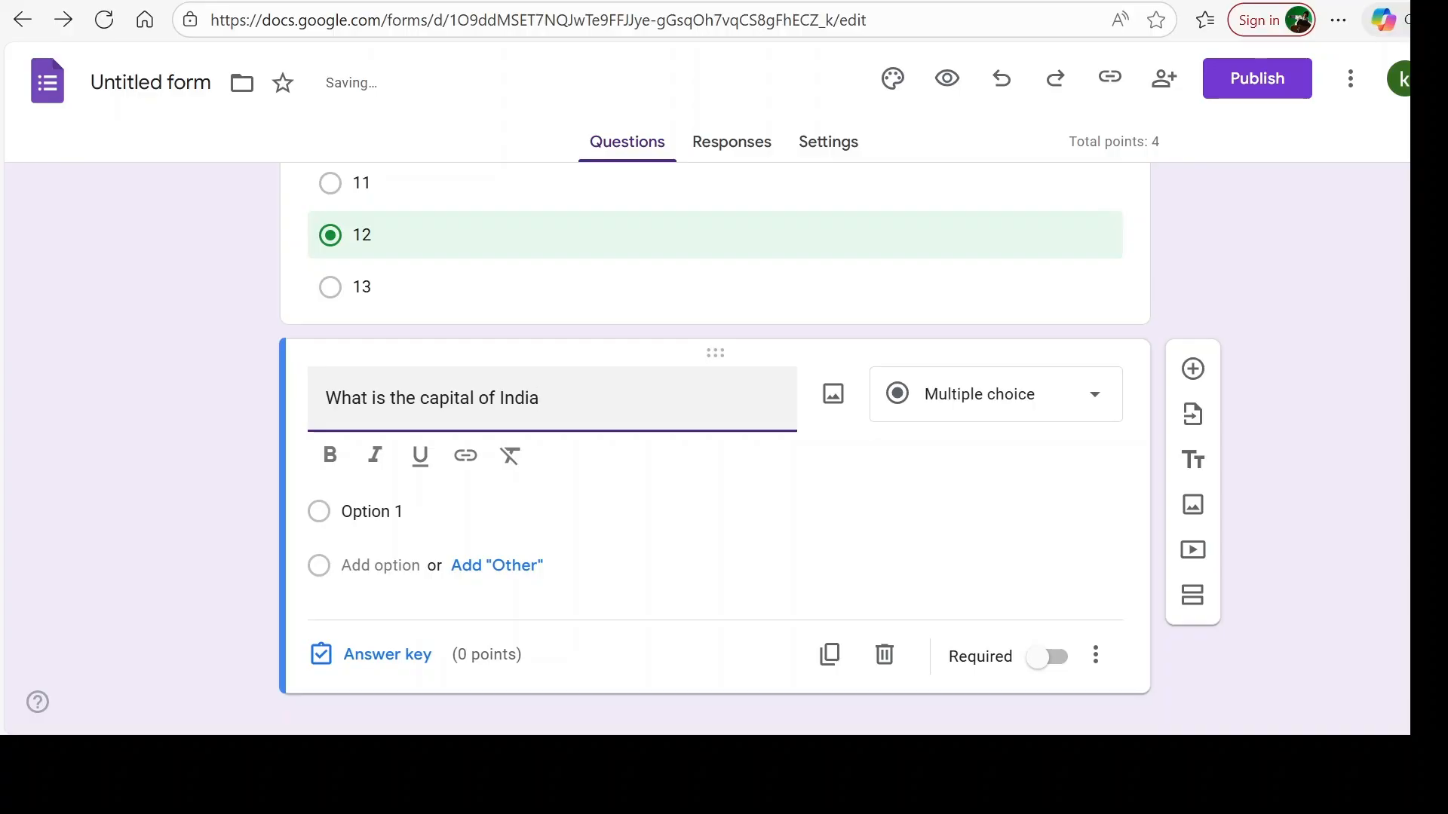
text(India?)
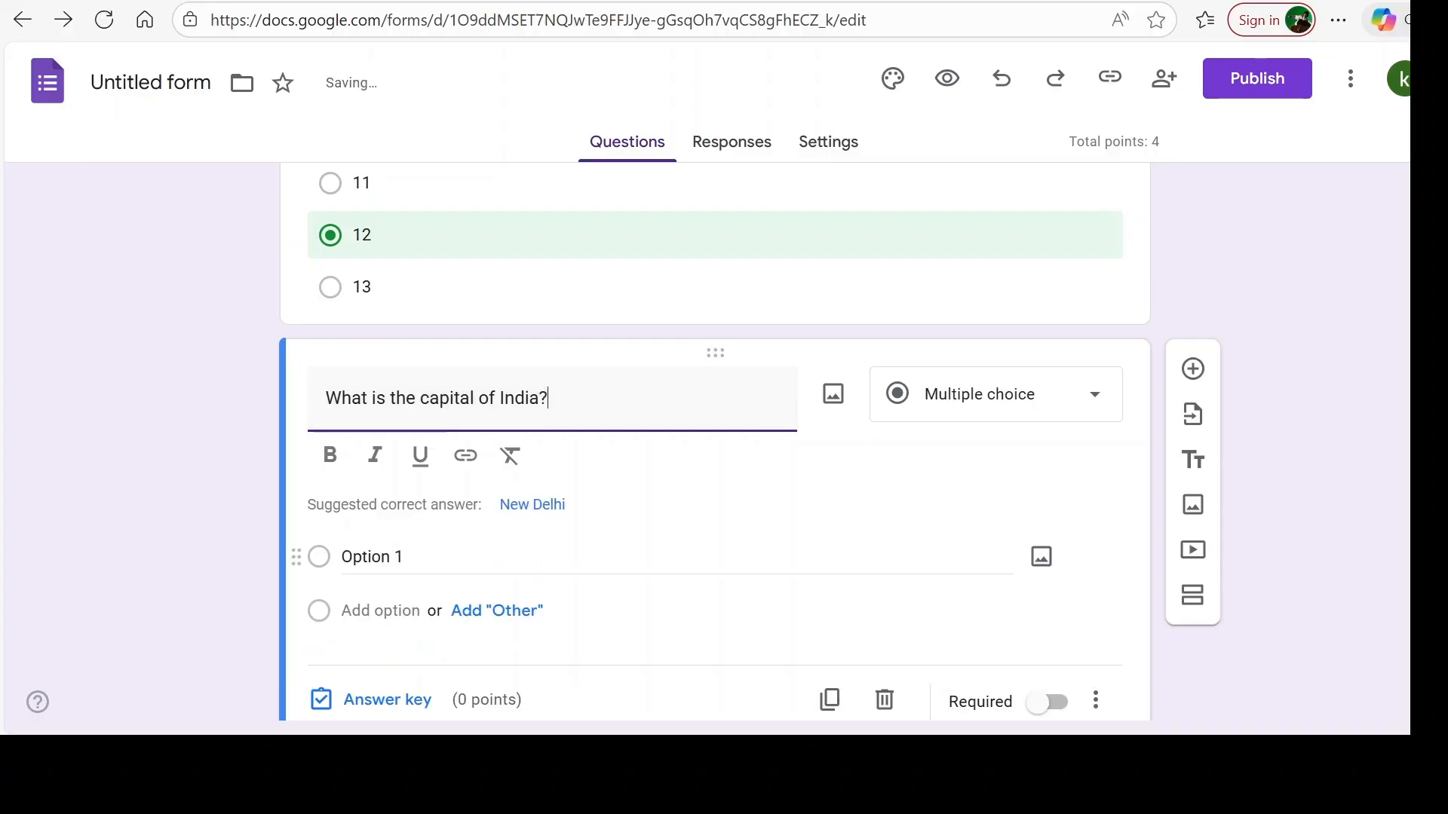
Give the capital-of-India question four answer options: Delhi, Mumbai, Rajasthan and Gujrat
click(377, 557)
text(D)
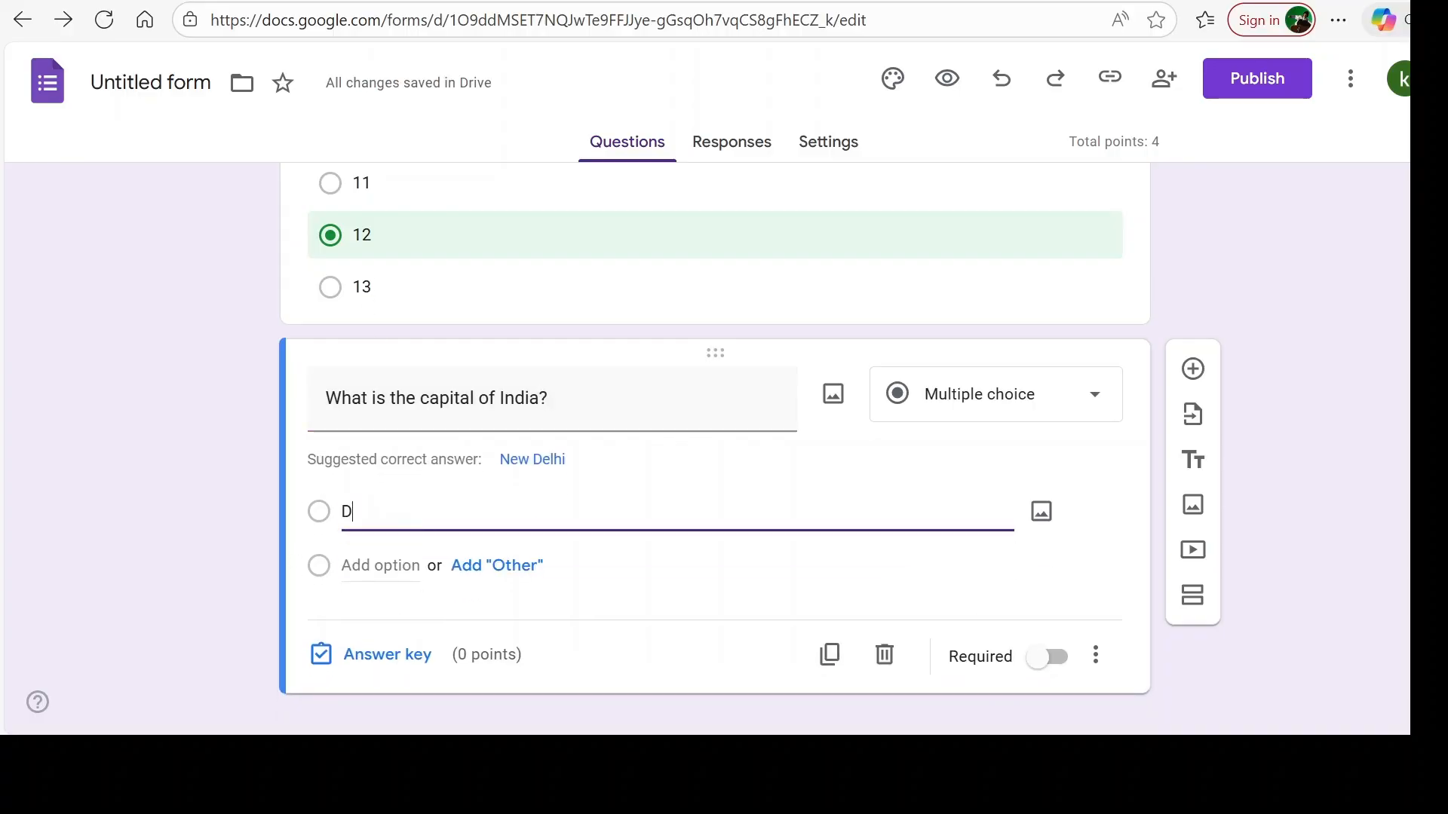
text(elhi)
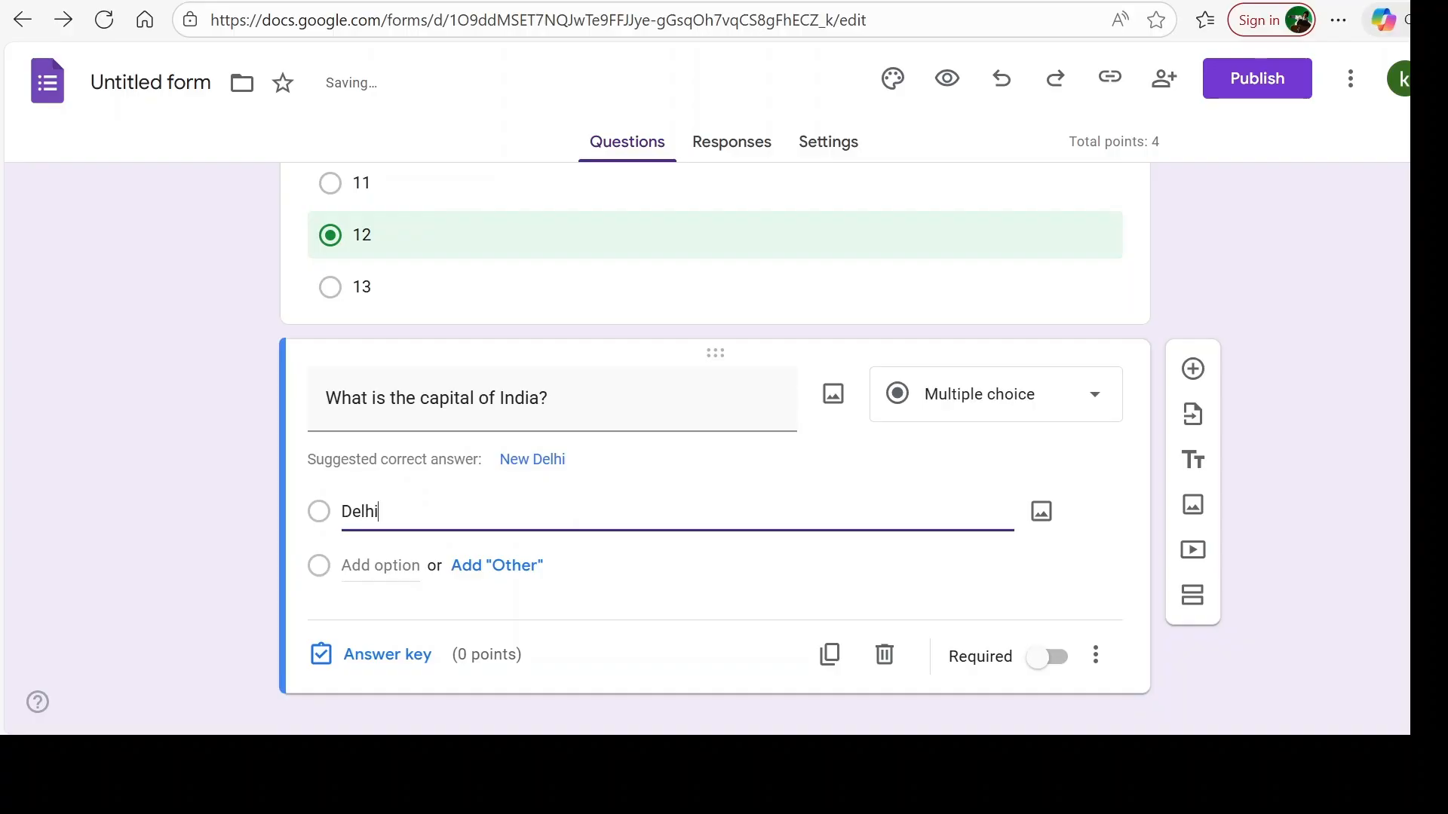
key(Return)
text(Mu)
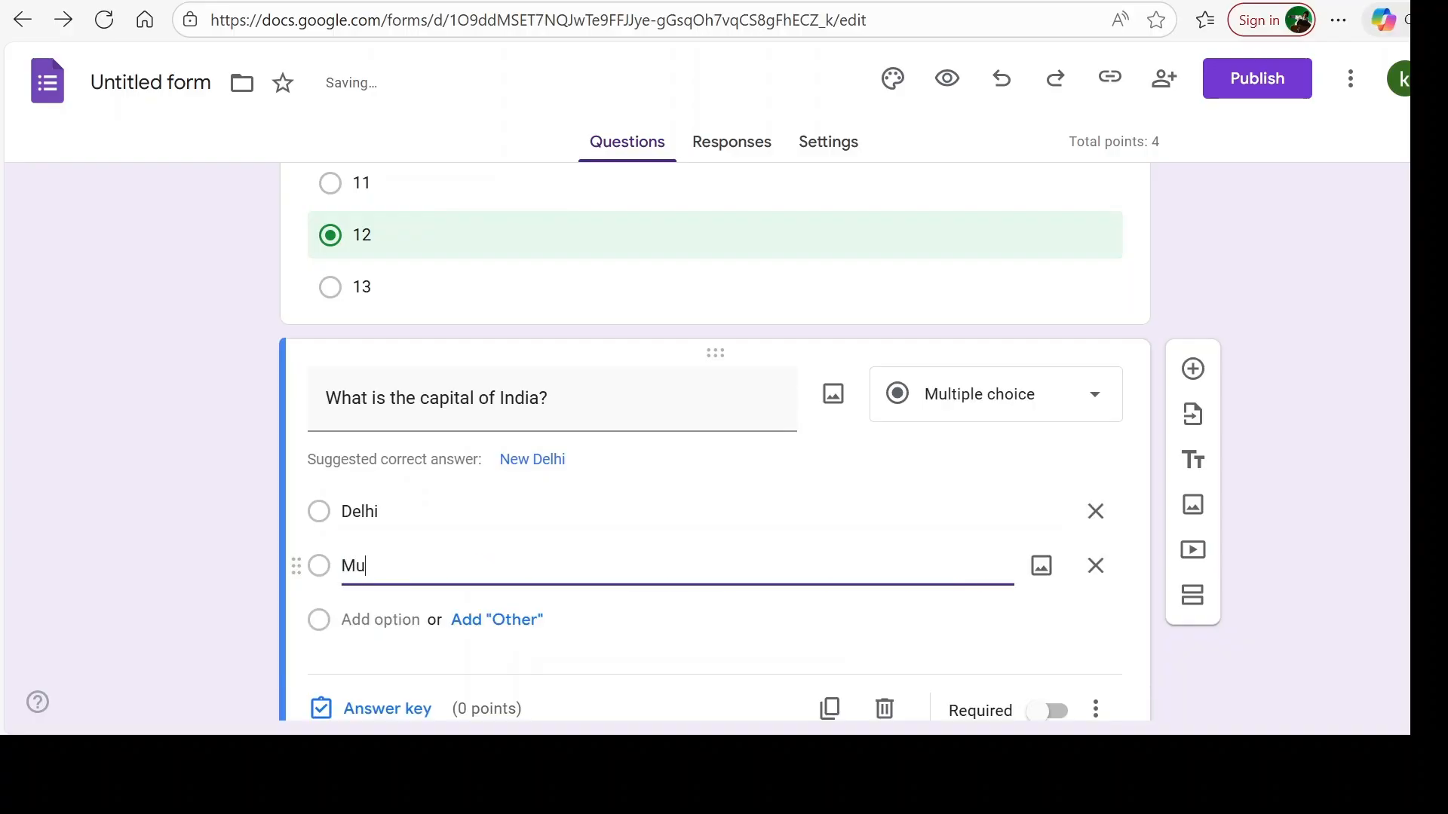
text(mbai)
key(Return)
text(Ra)
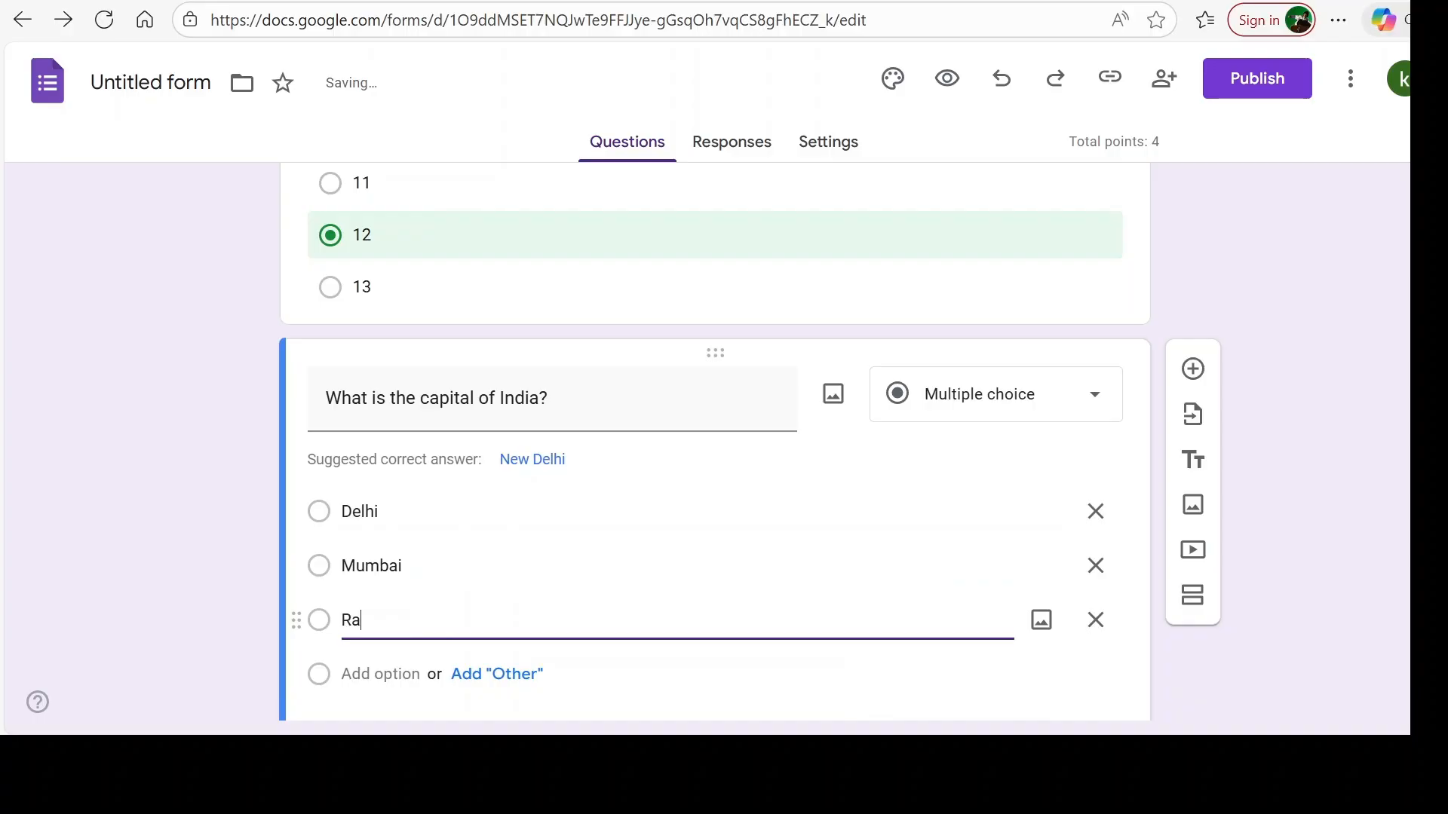
text(jasthan)
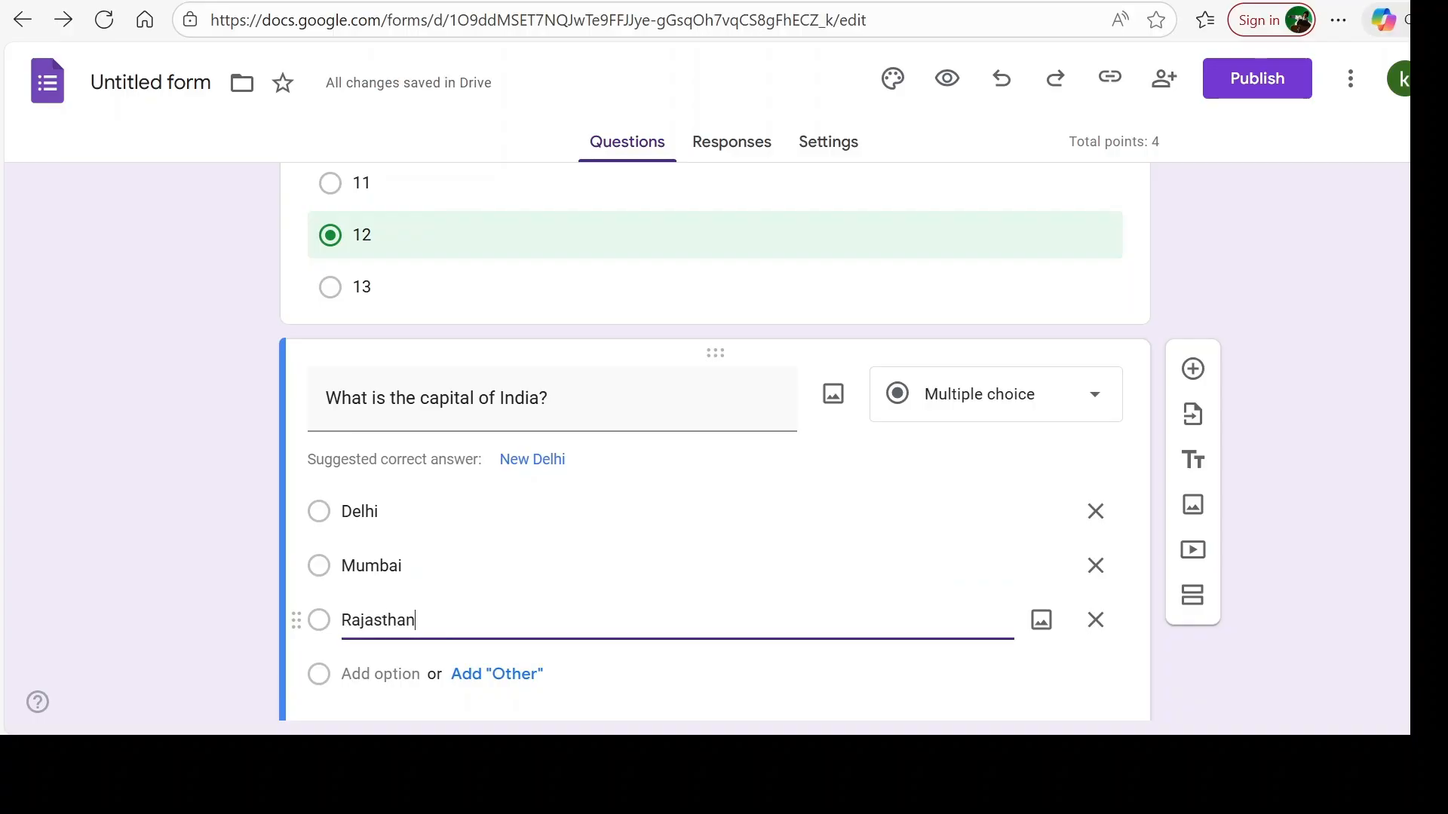
click(356, 673)
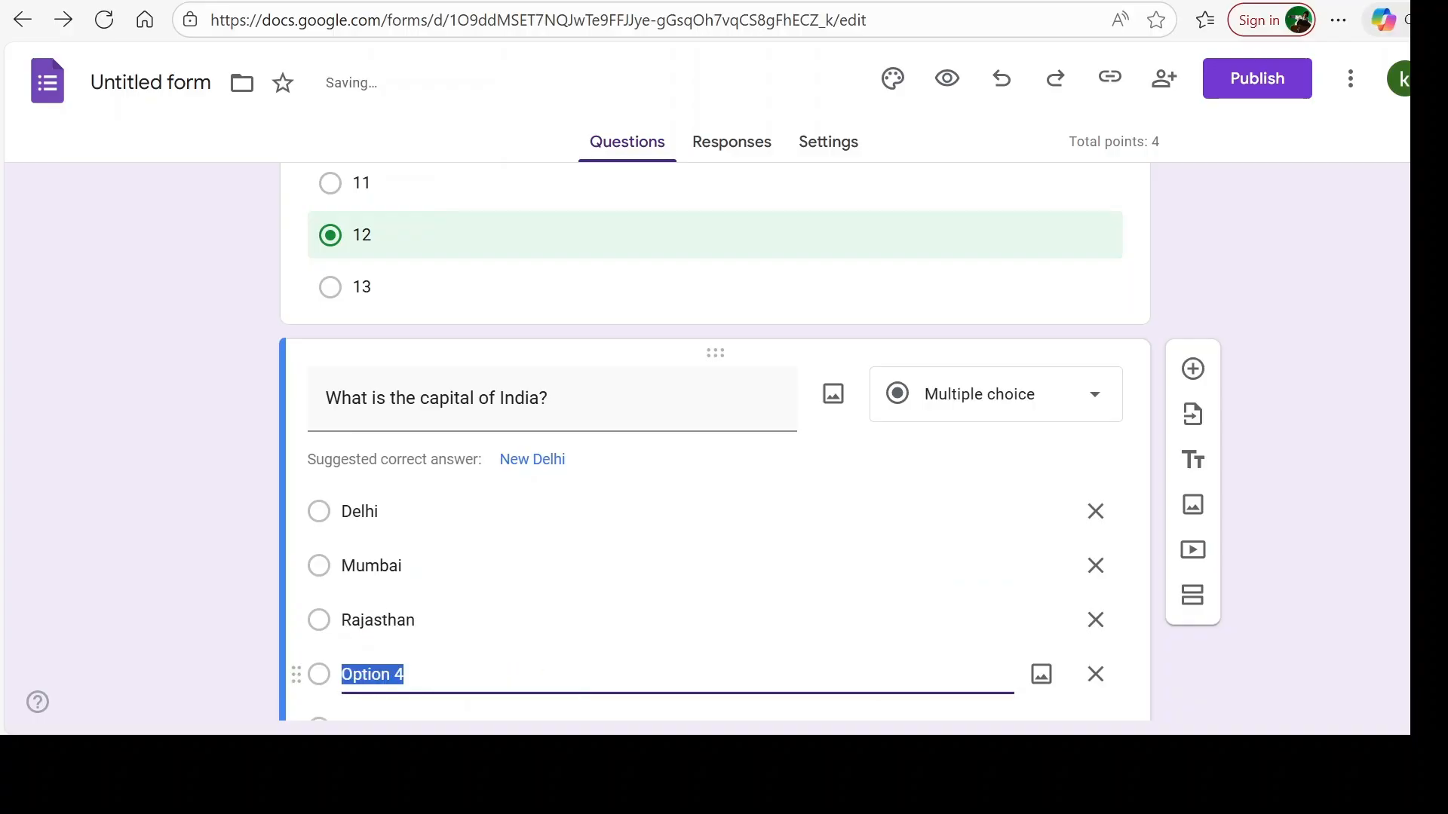
text(Gujrat)
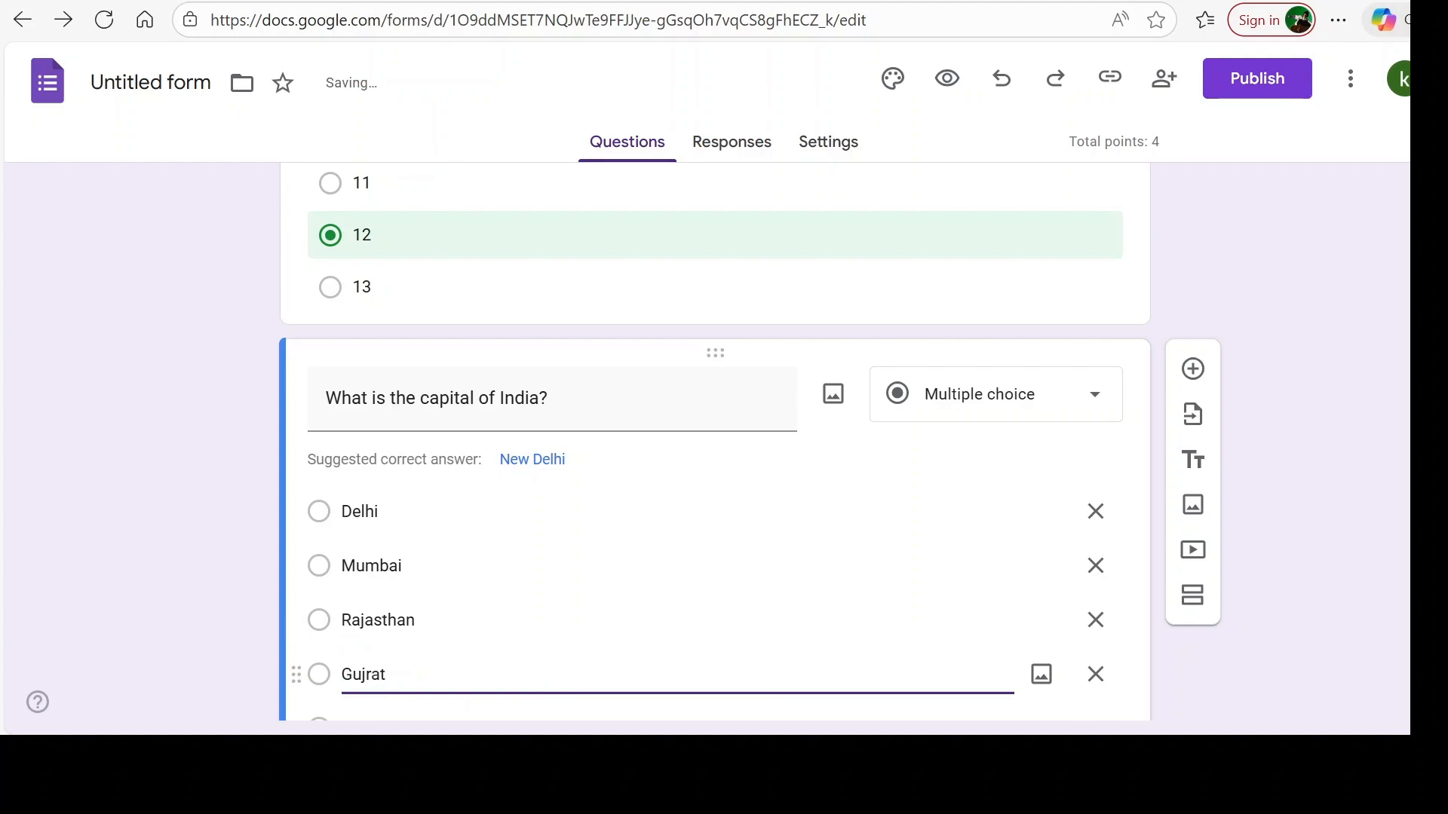
In the capital question's answer key, set the value to 2 points and mark Delhi as the correct answer
scroll(1066, 372, down, 3)
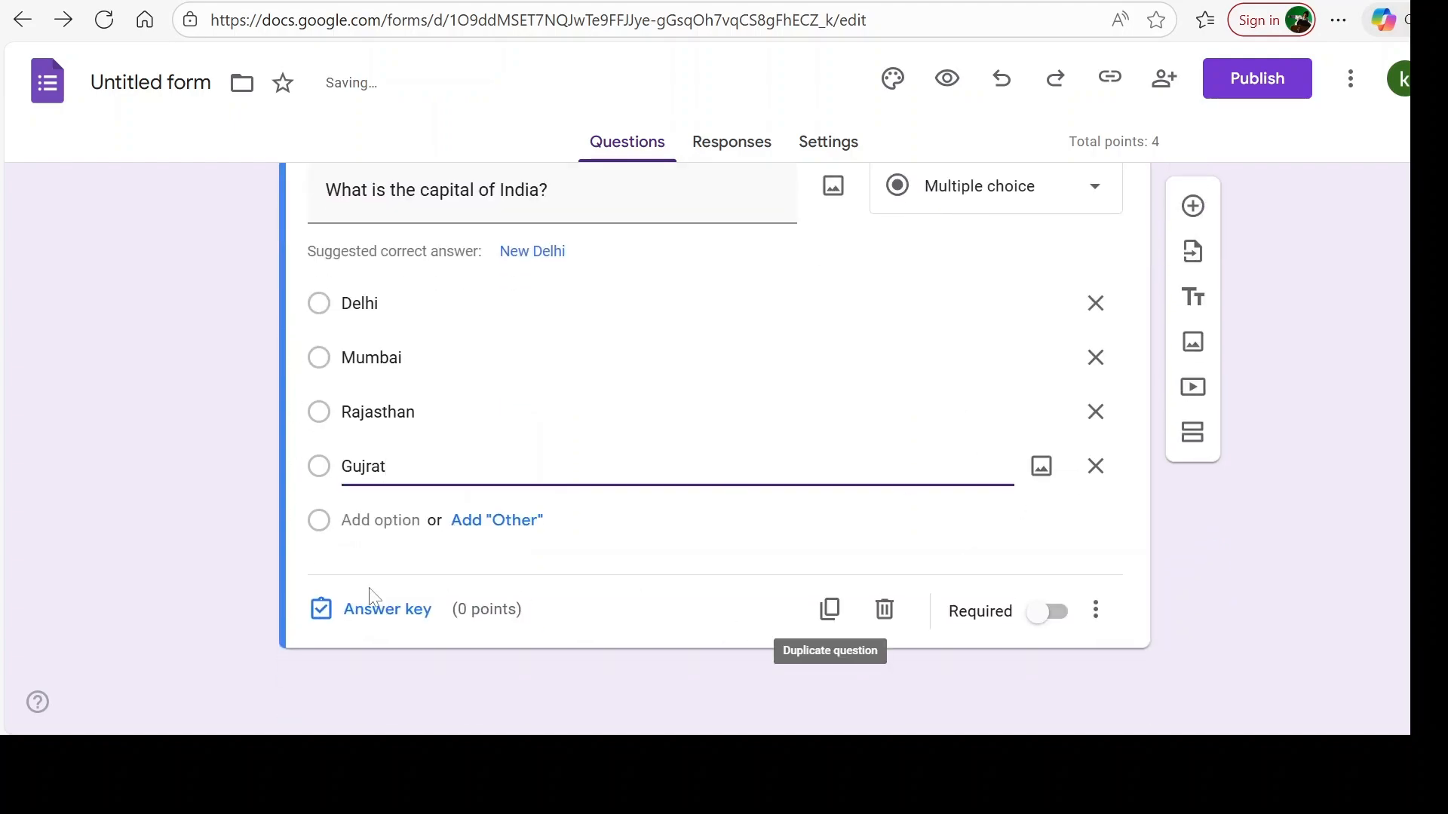
click(402, 622)
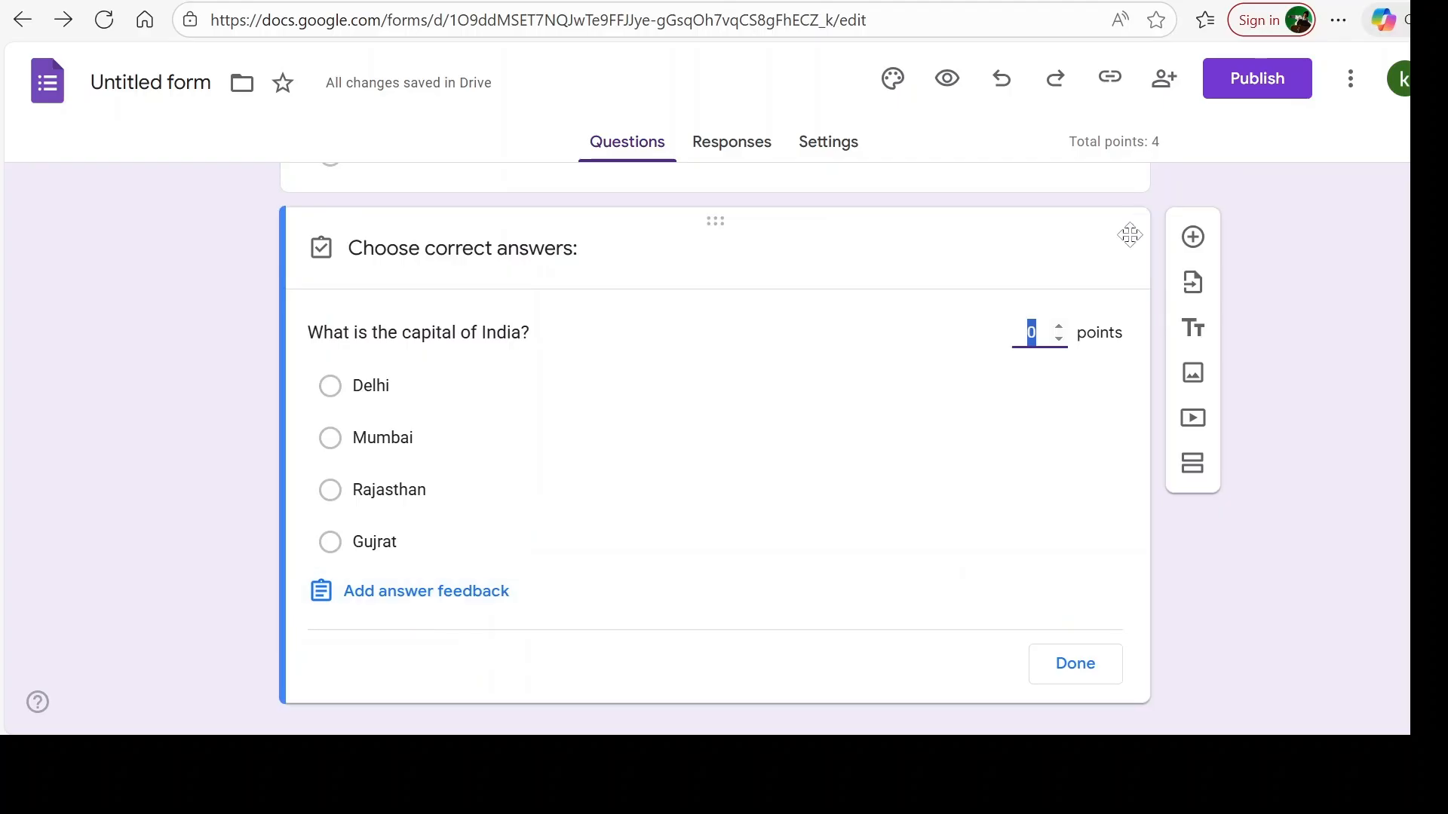
click(1060, 333)
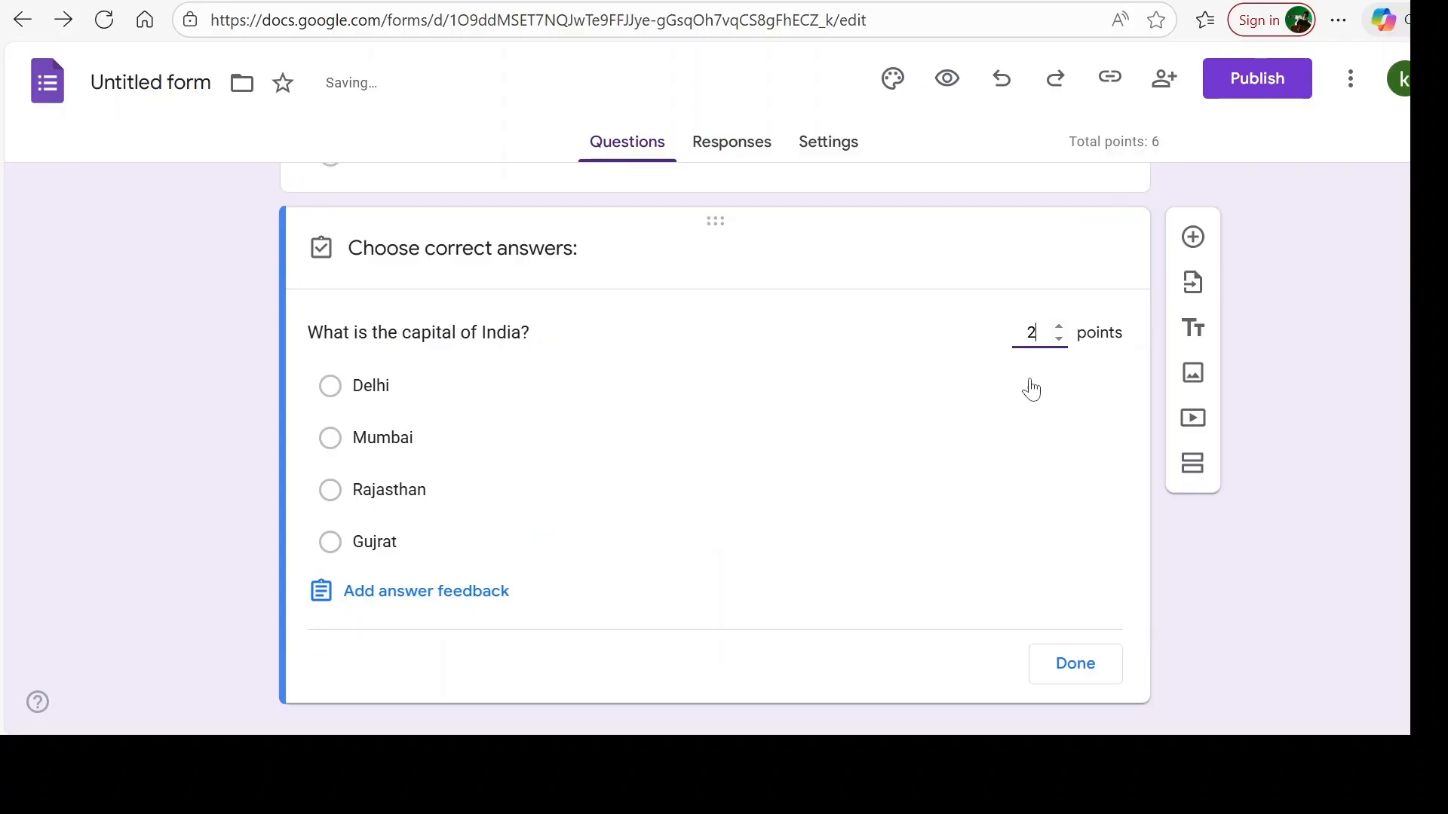
click(331, 388)
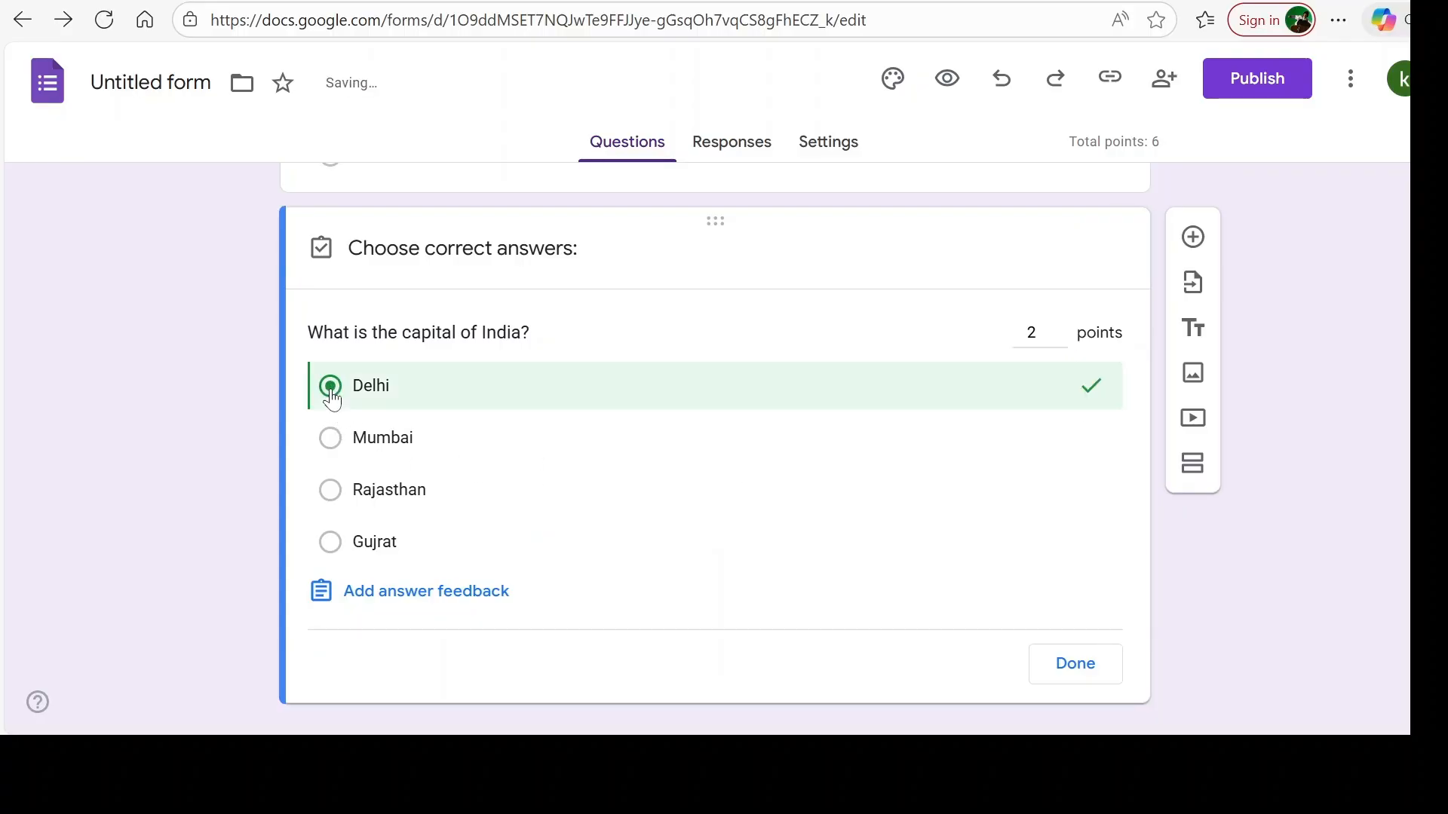
Add the feedback "Incorrect" for incorrect answers and "Correct" for correct answers to the capital question and save it
click(407, 596)
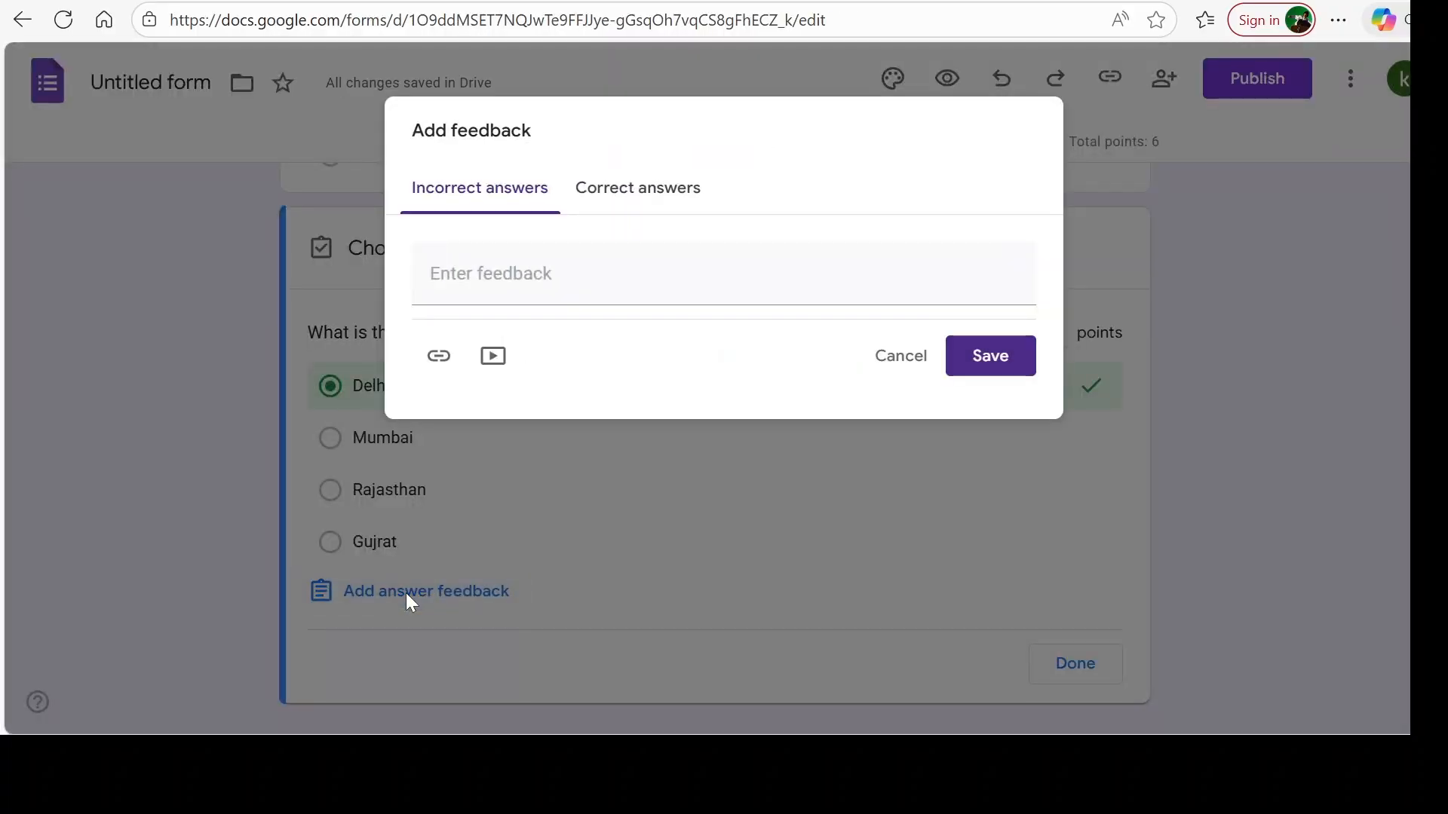
click(483, 272)
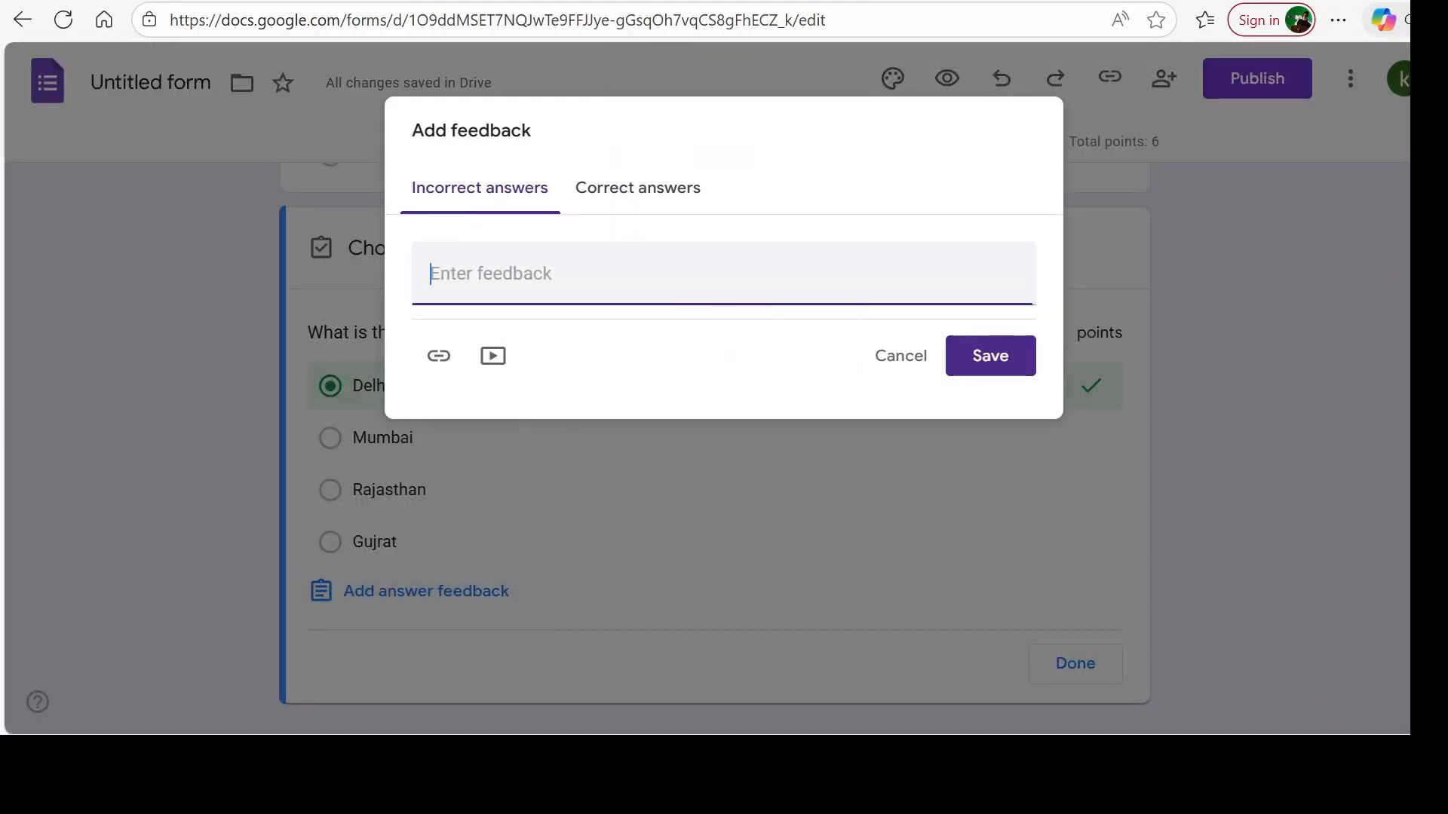
text(Incorrect)
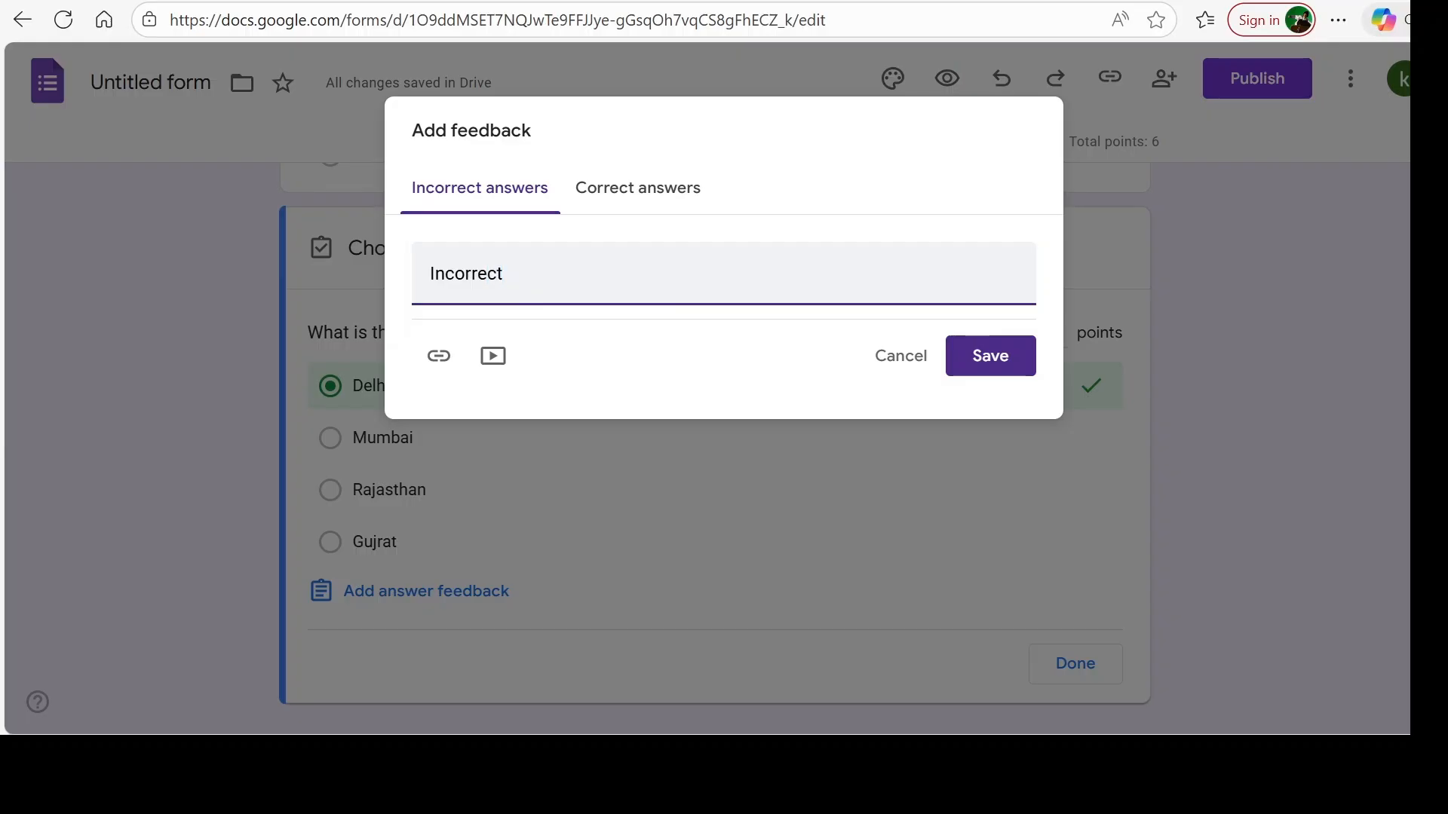
click(640, 199)
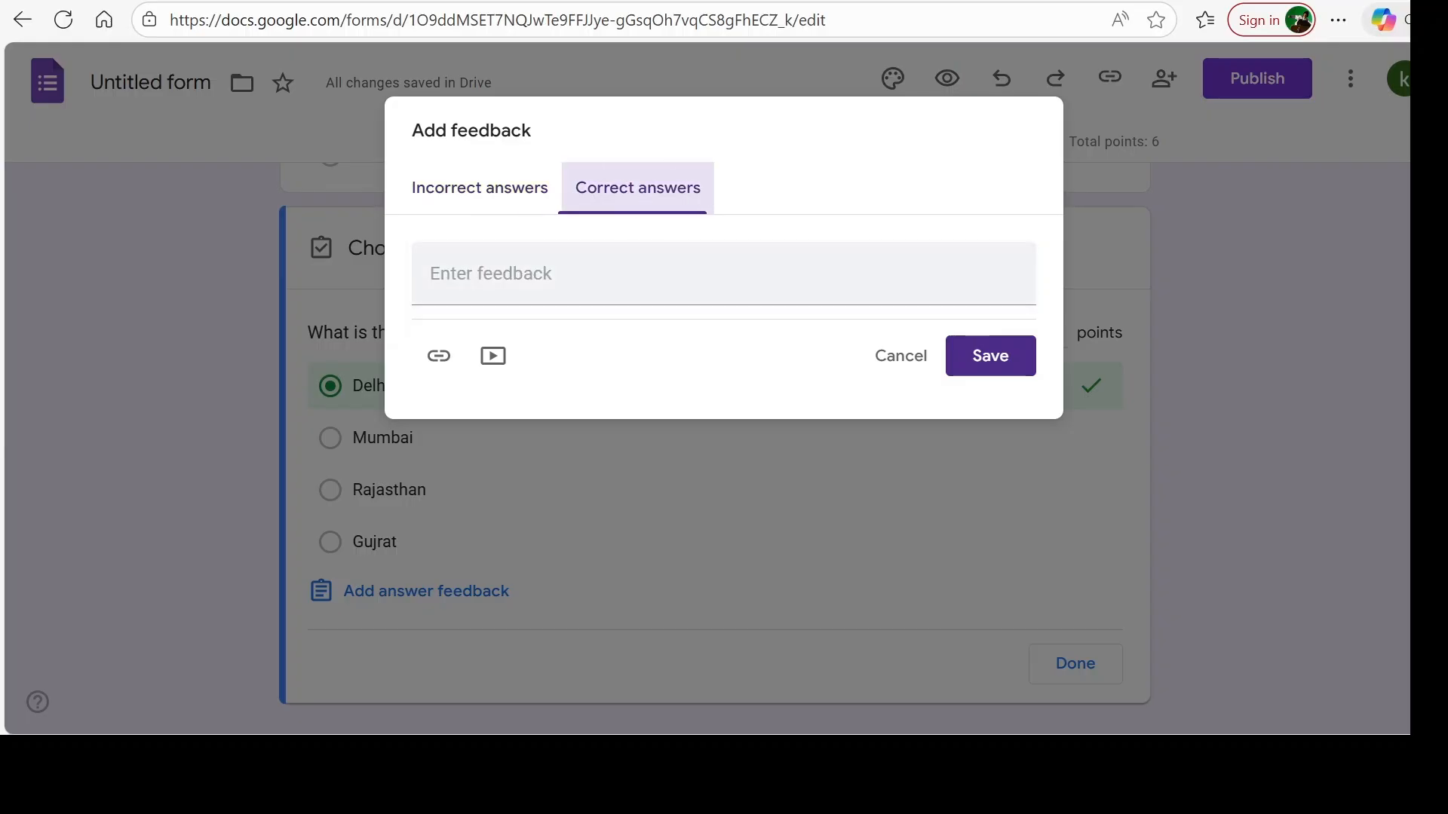
text(Co)
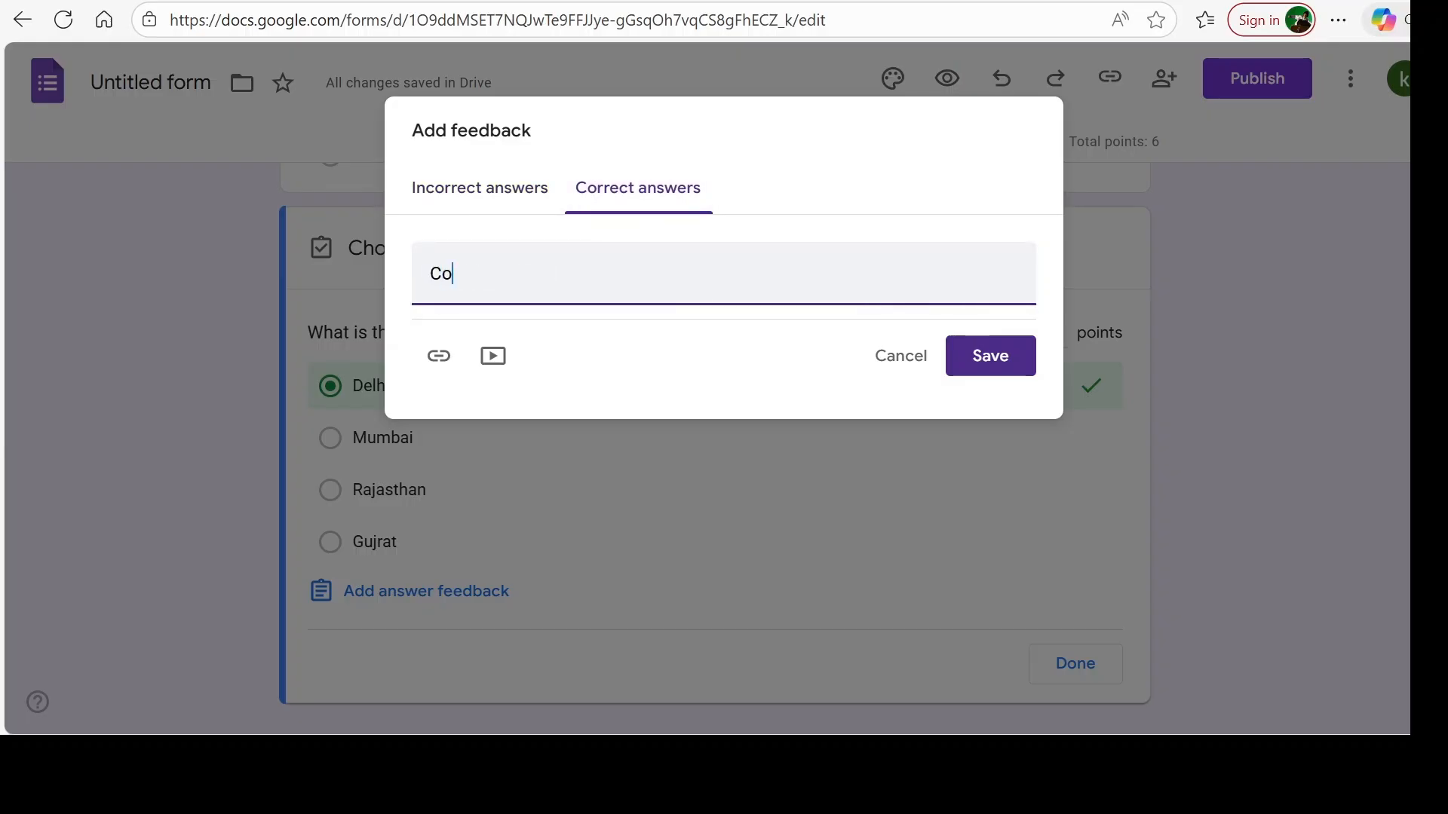
text(rrect)
click(988, 367)
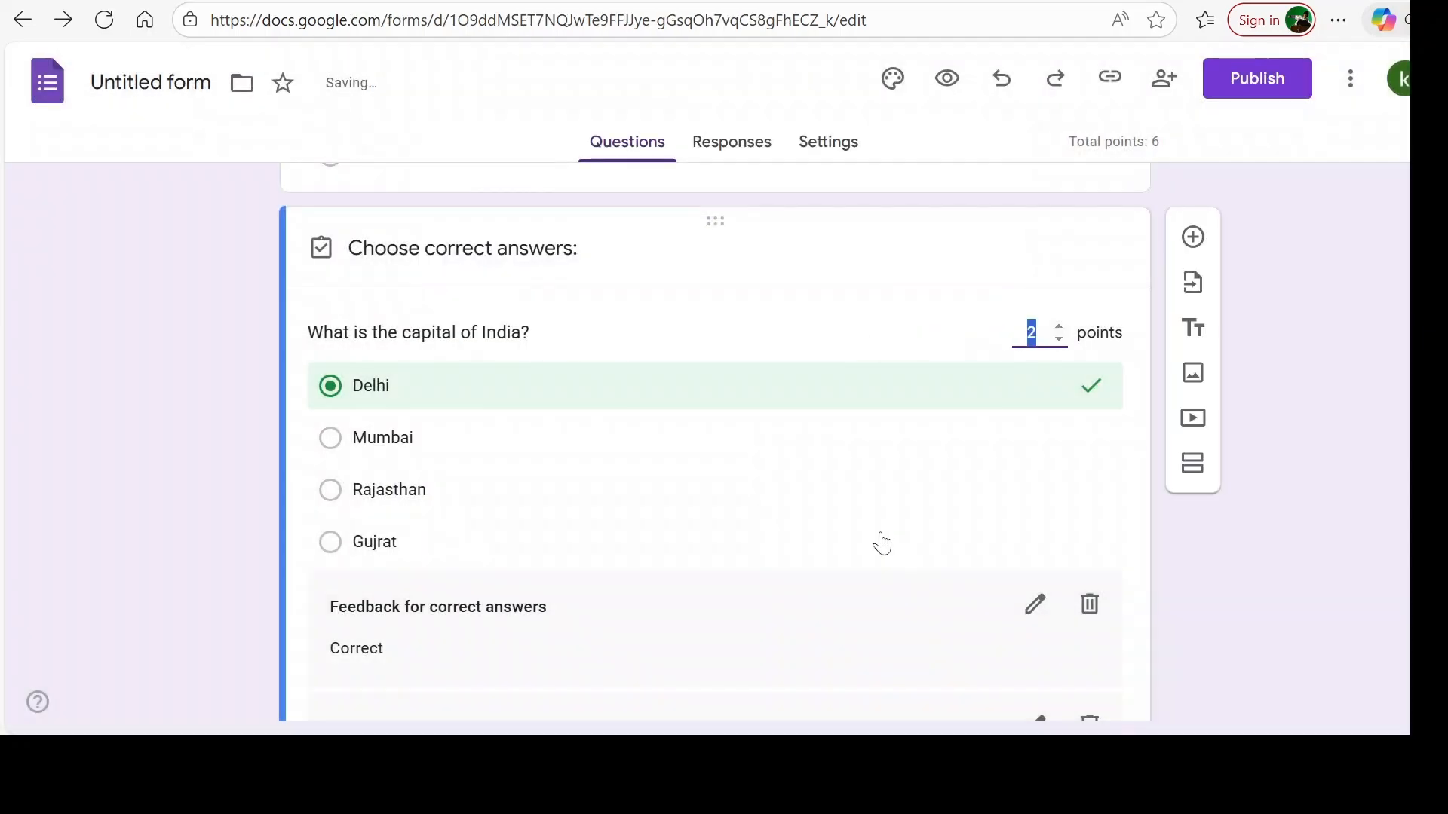
Customise the form's theme by inserting the multicoloured yarn strands picture from the Work and School themes as the header image
scroll(876, 552, down, 3)
scroll(879, 554, up, 9)
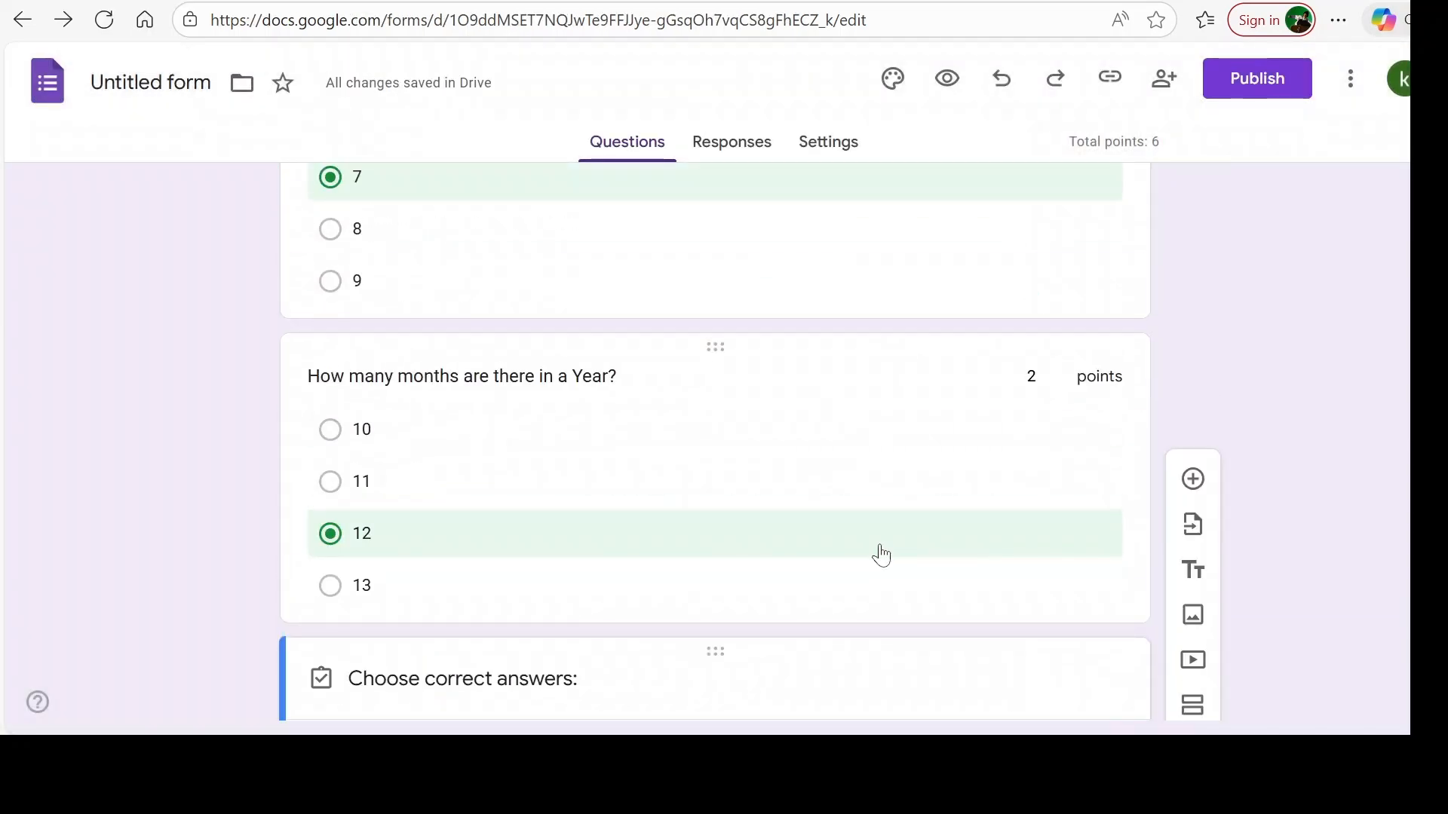
scroll(880, 555, up, 6)
scroll(879, 553, down, 10)
scroll(882, 554, up, 4)
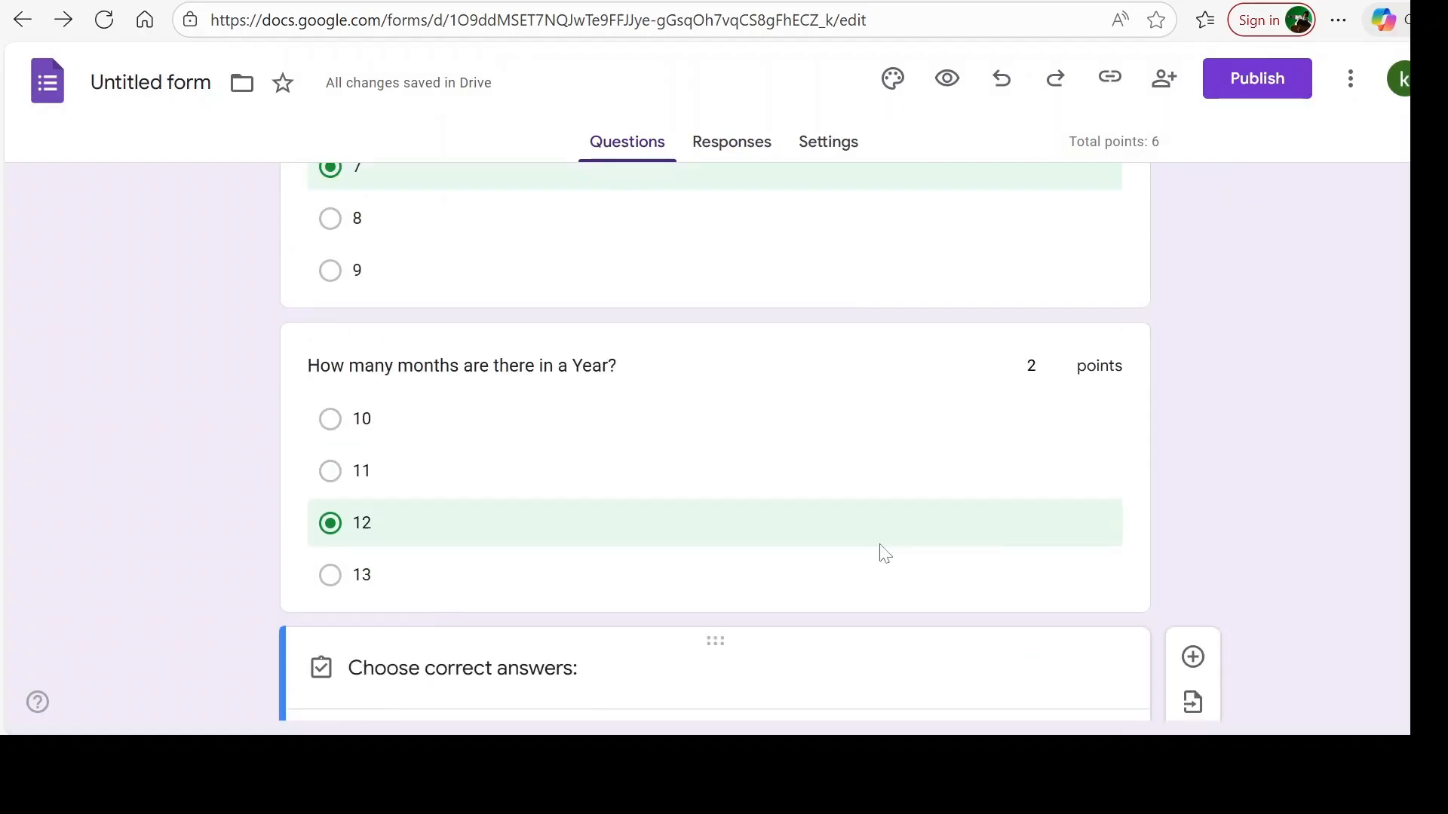
scroll(881, 553, up, 8)
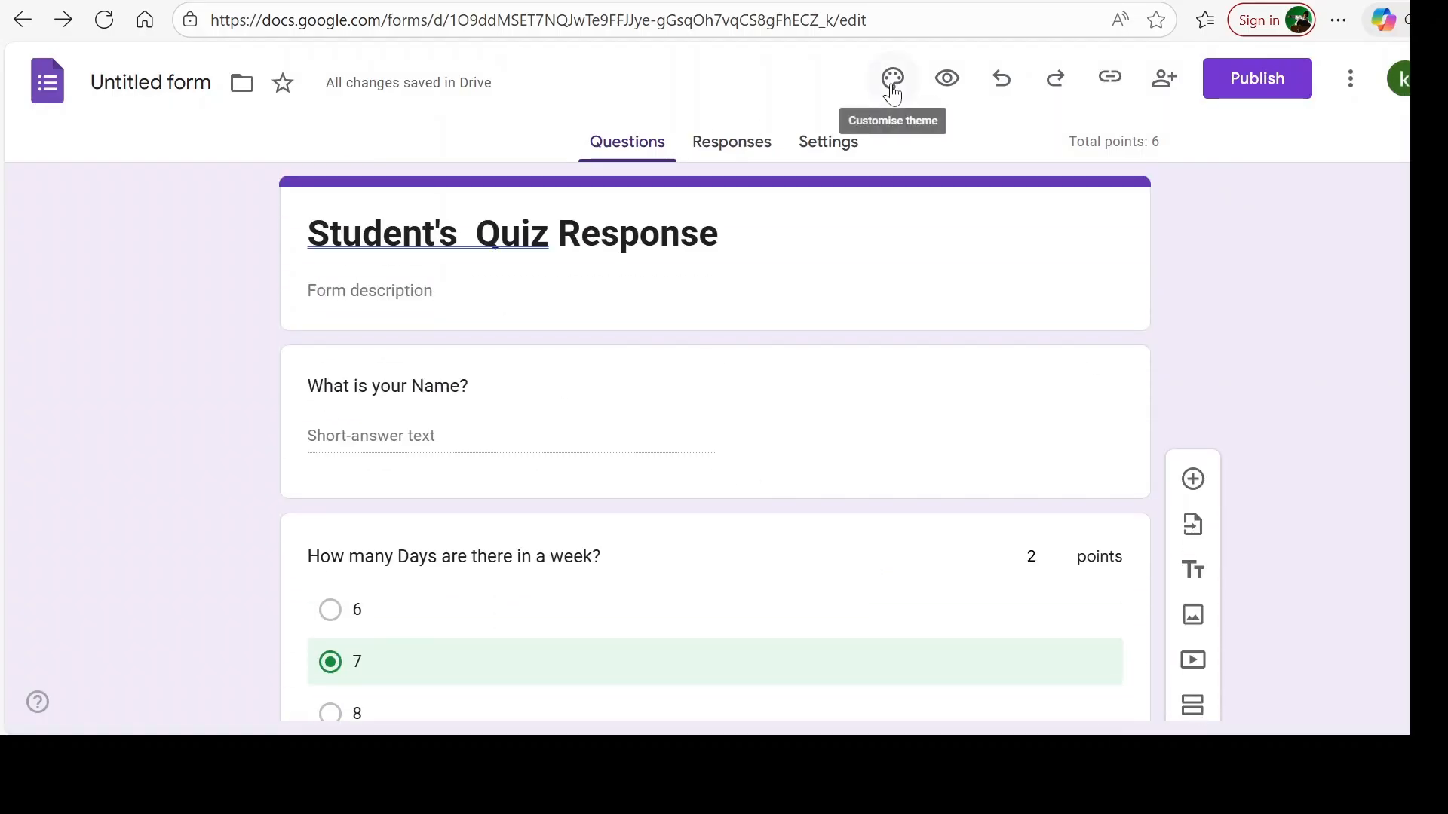
click(892, 78)
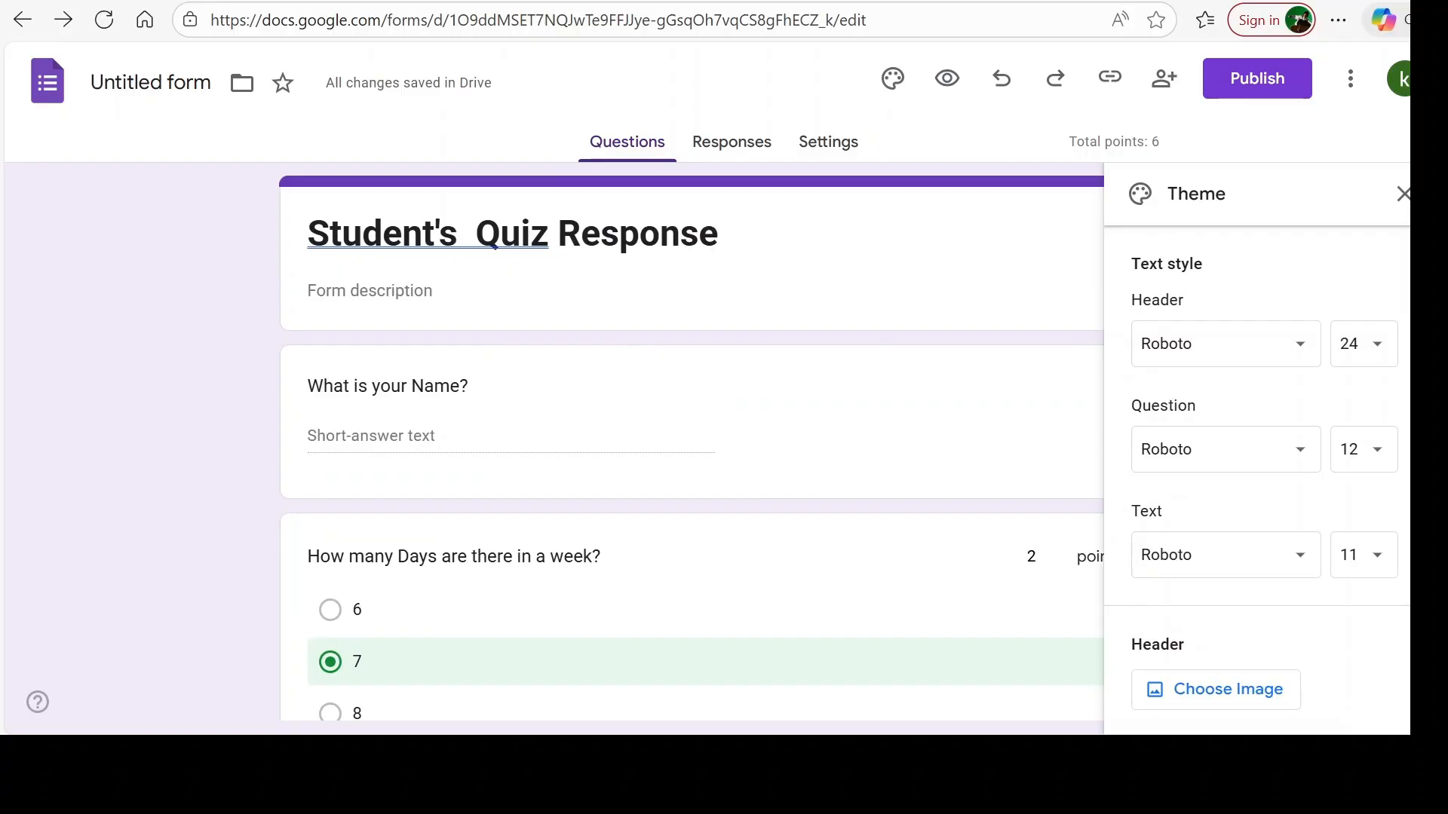
scroll(1203, 354, down, 1)
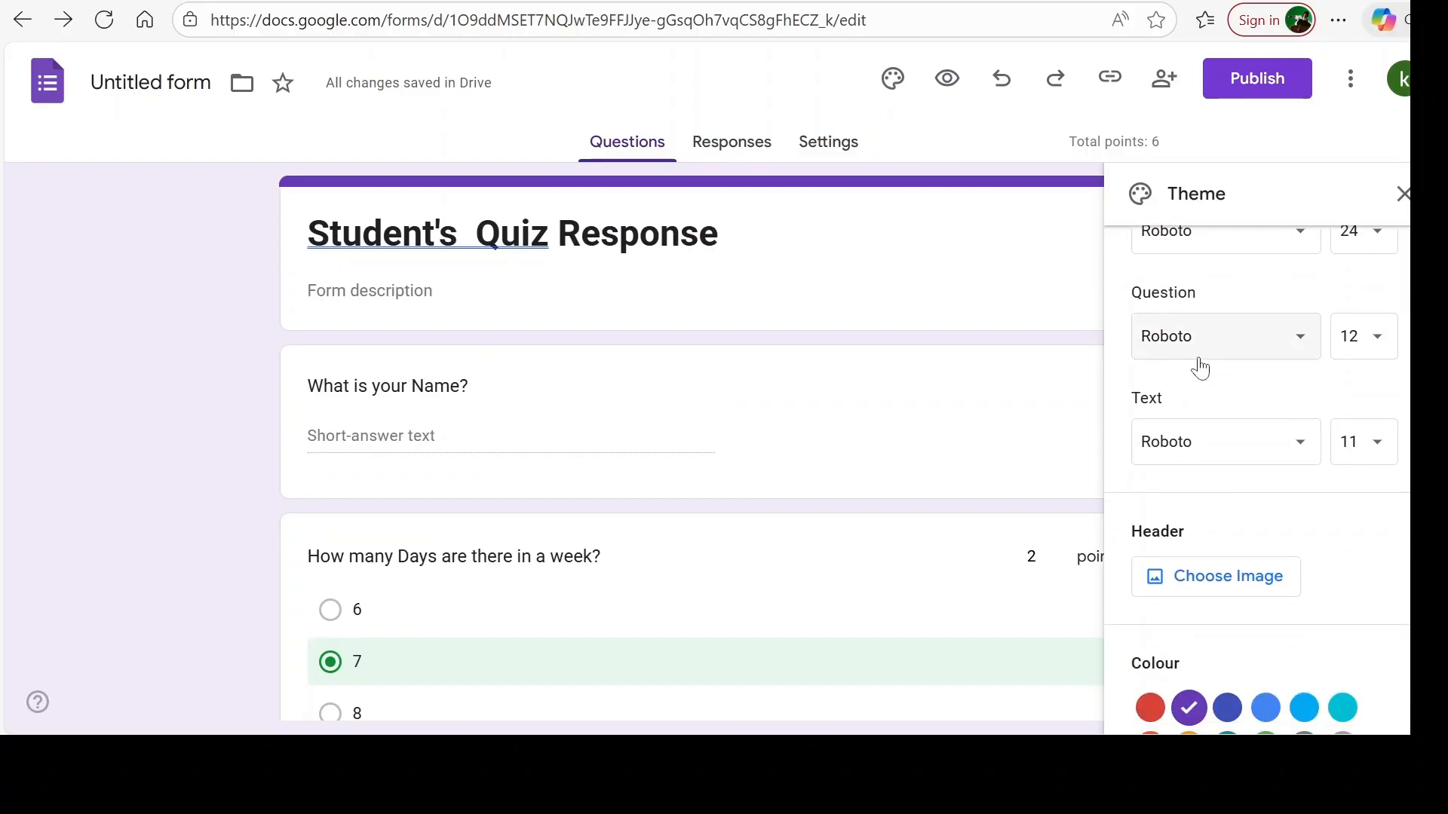
scroll(1181, 511, down, 1)
scroll(1161, 468, down, 1)
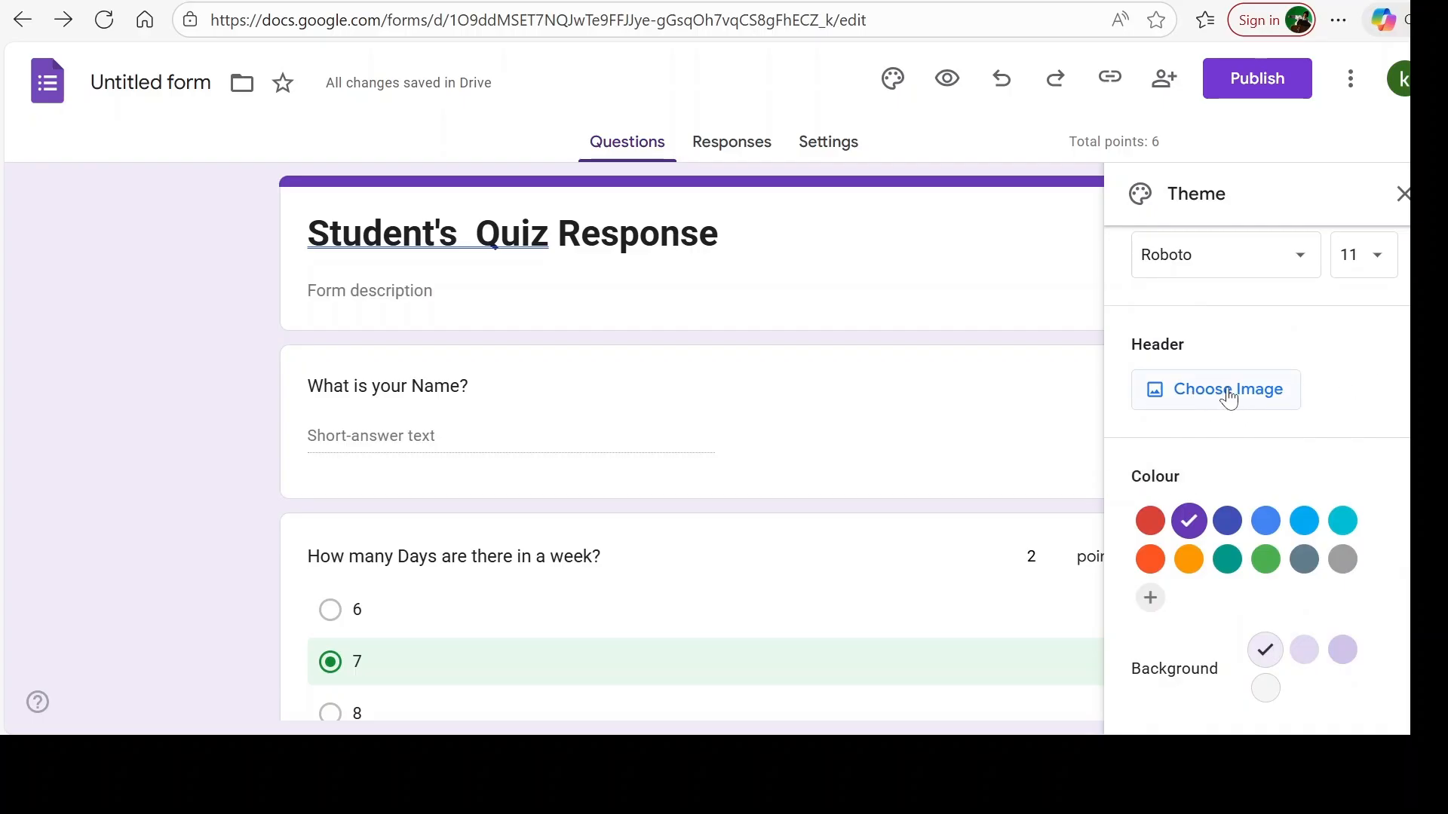
click(1228, 391)
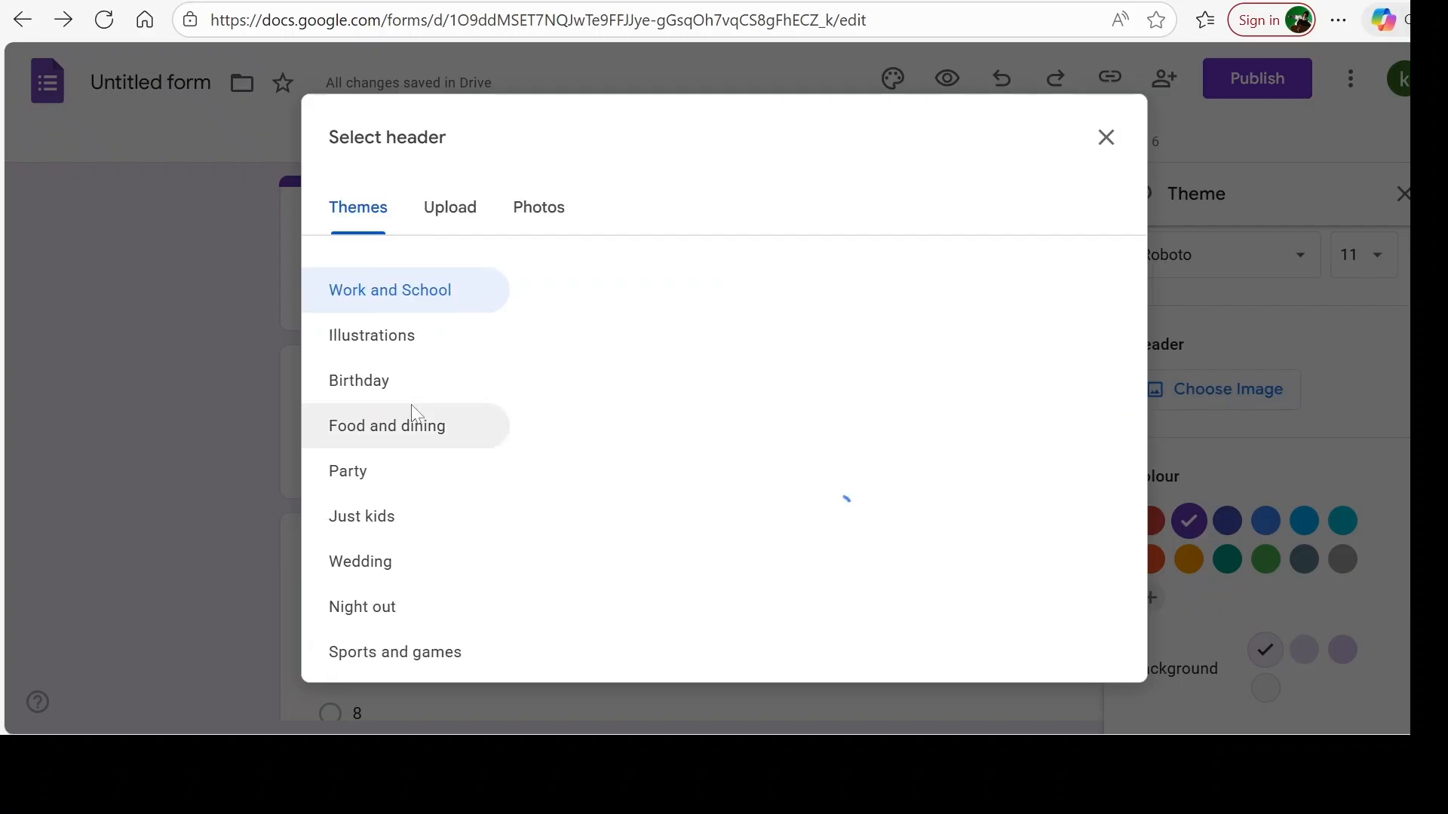
scroll(622, 377, down, 7)
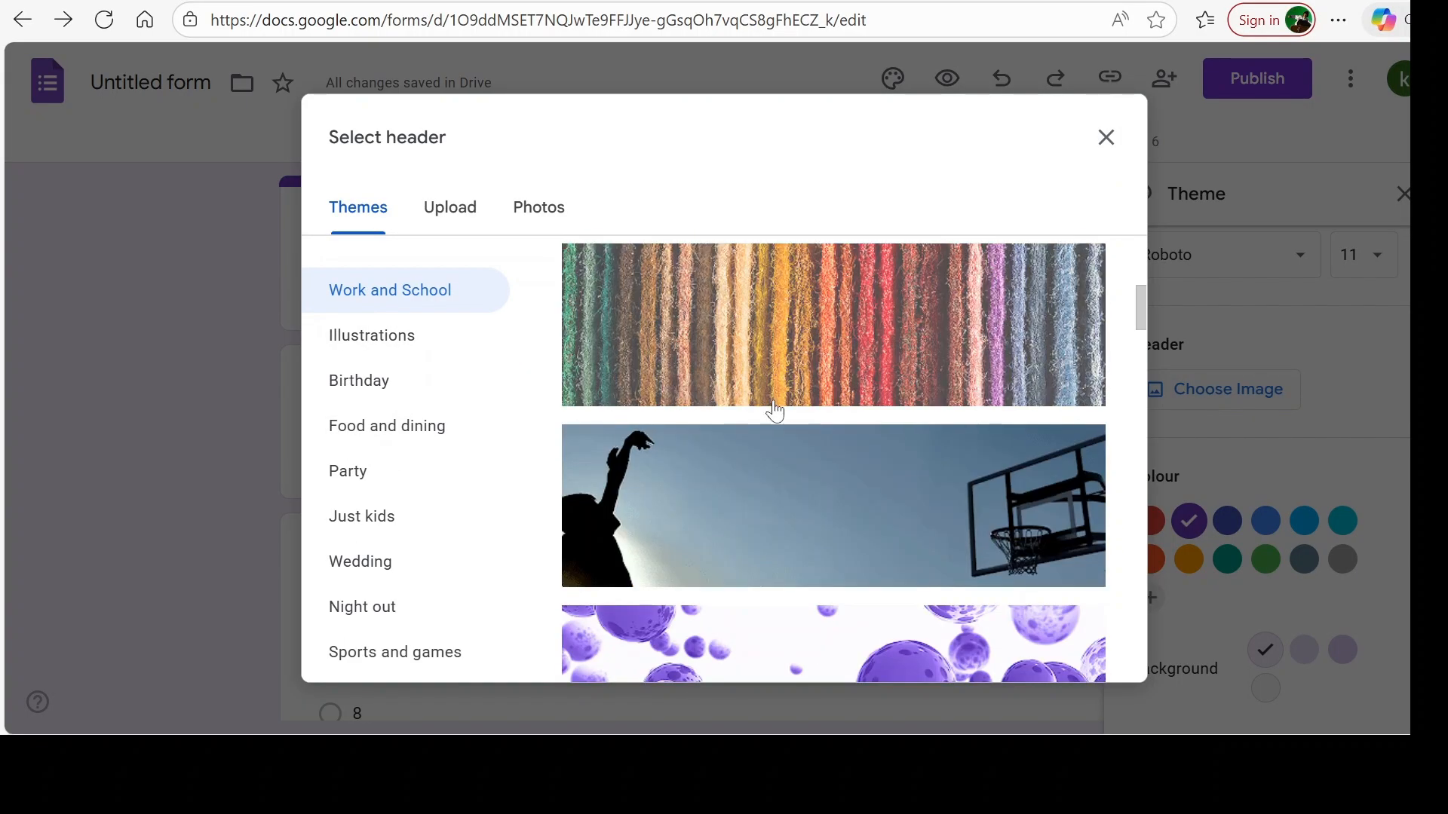
scroll(772, 410, up, 2)
click(857, 449)
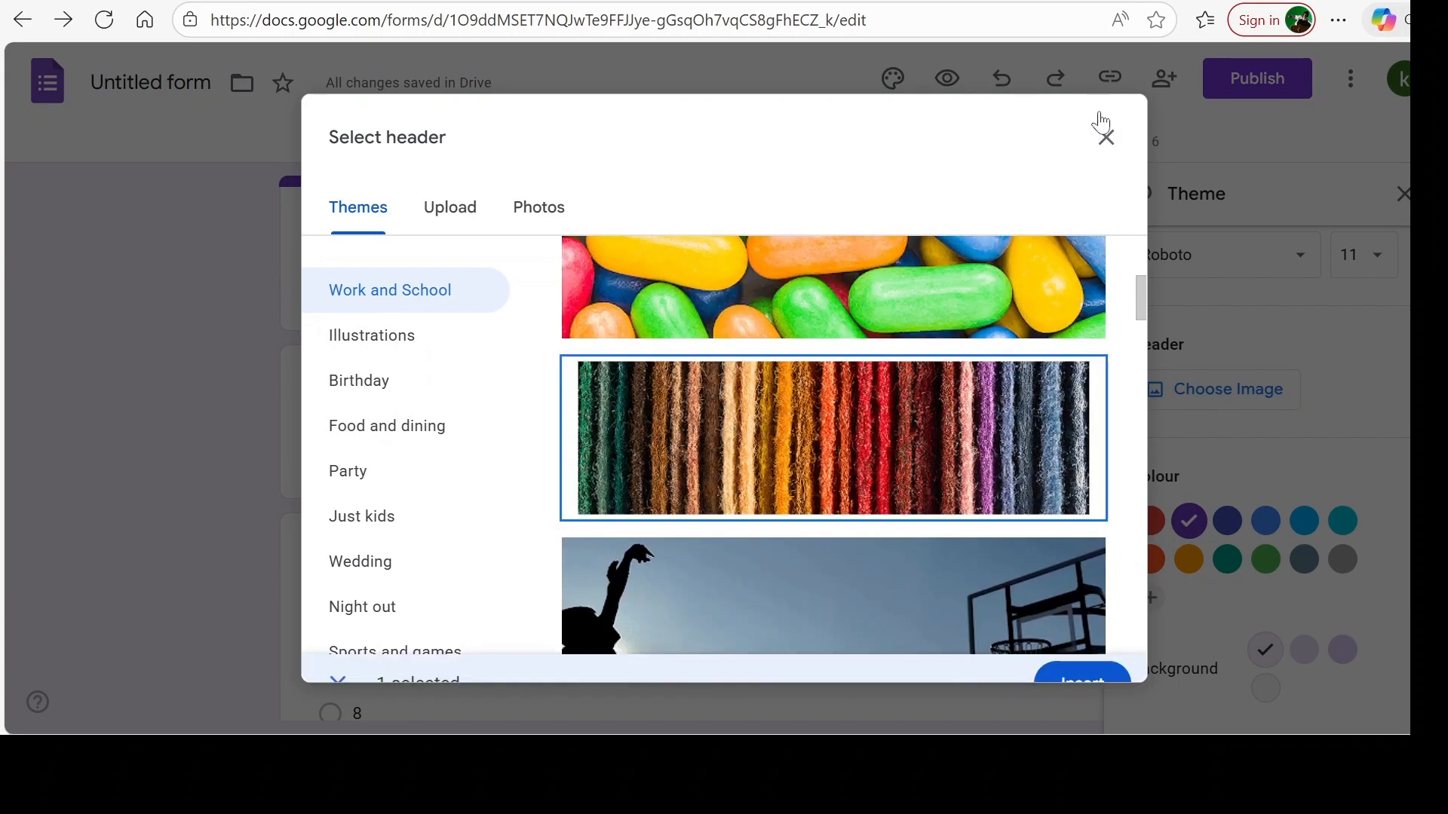
click(1068, 657)
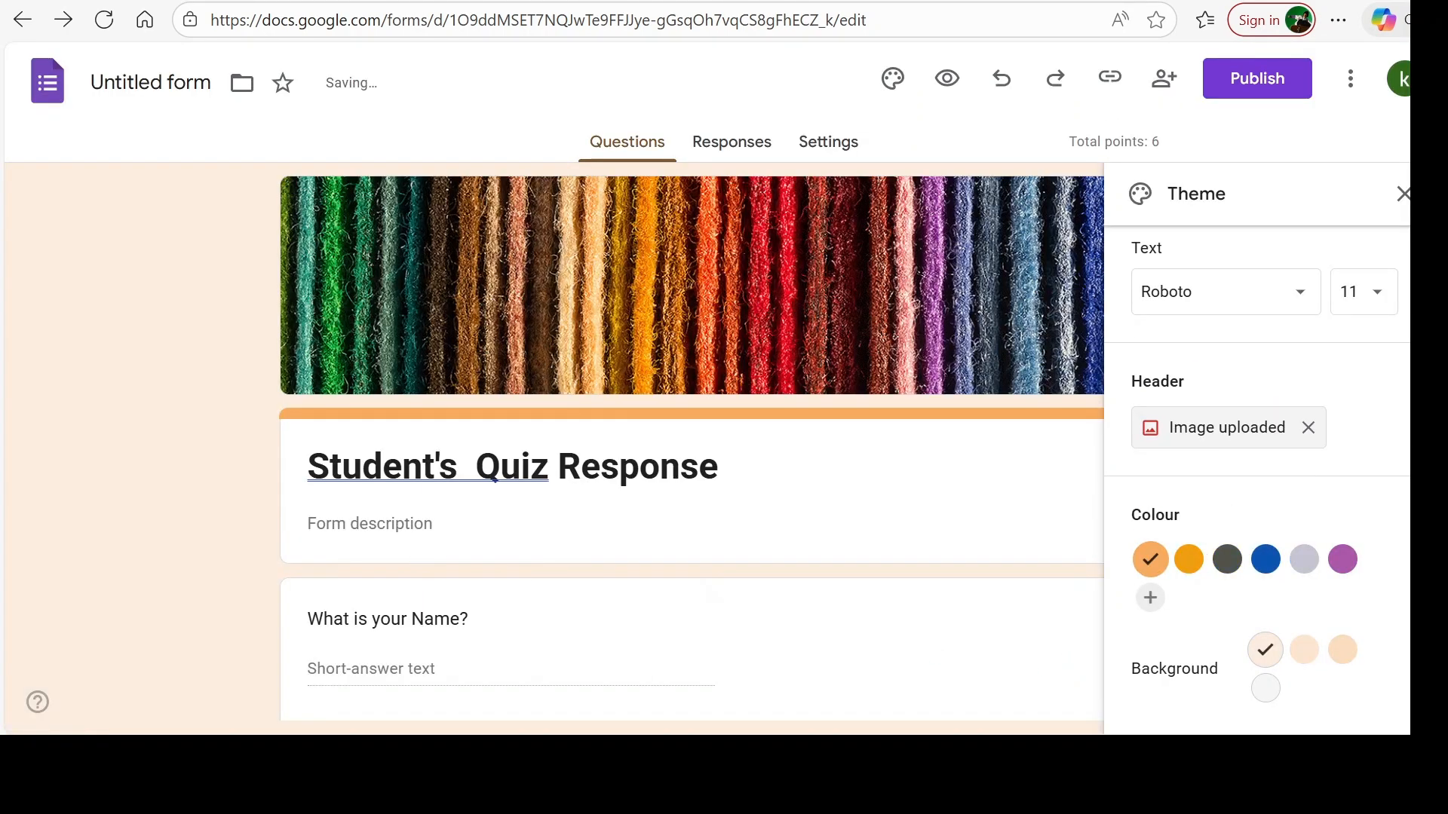
Preview the themed quiz form as respondents see it
click(953, 81)
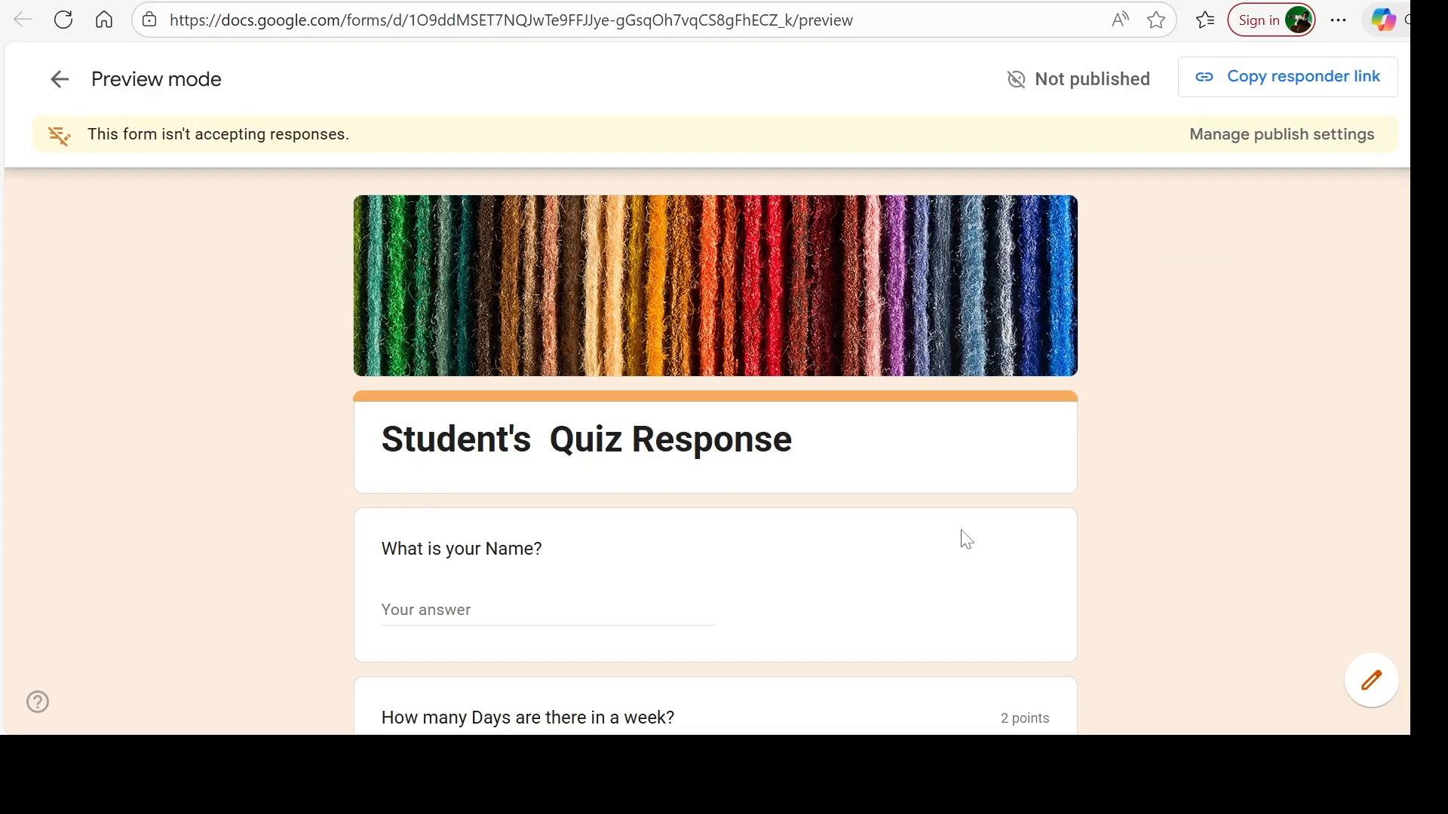
Look through the quiz questions in the preview and return to editing the form
scroll(983, 301, down, 13)
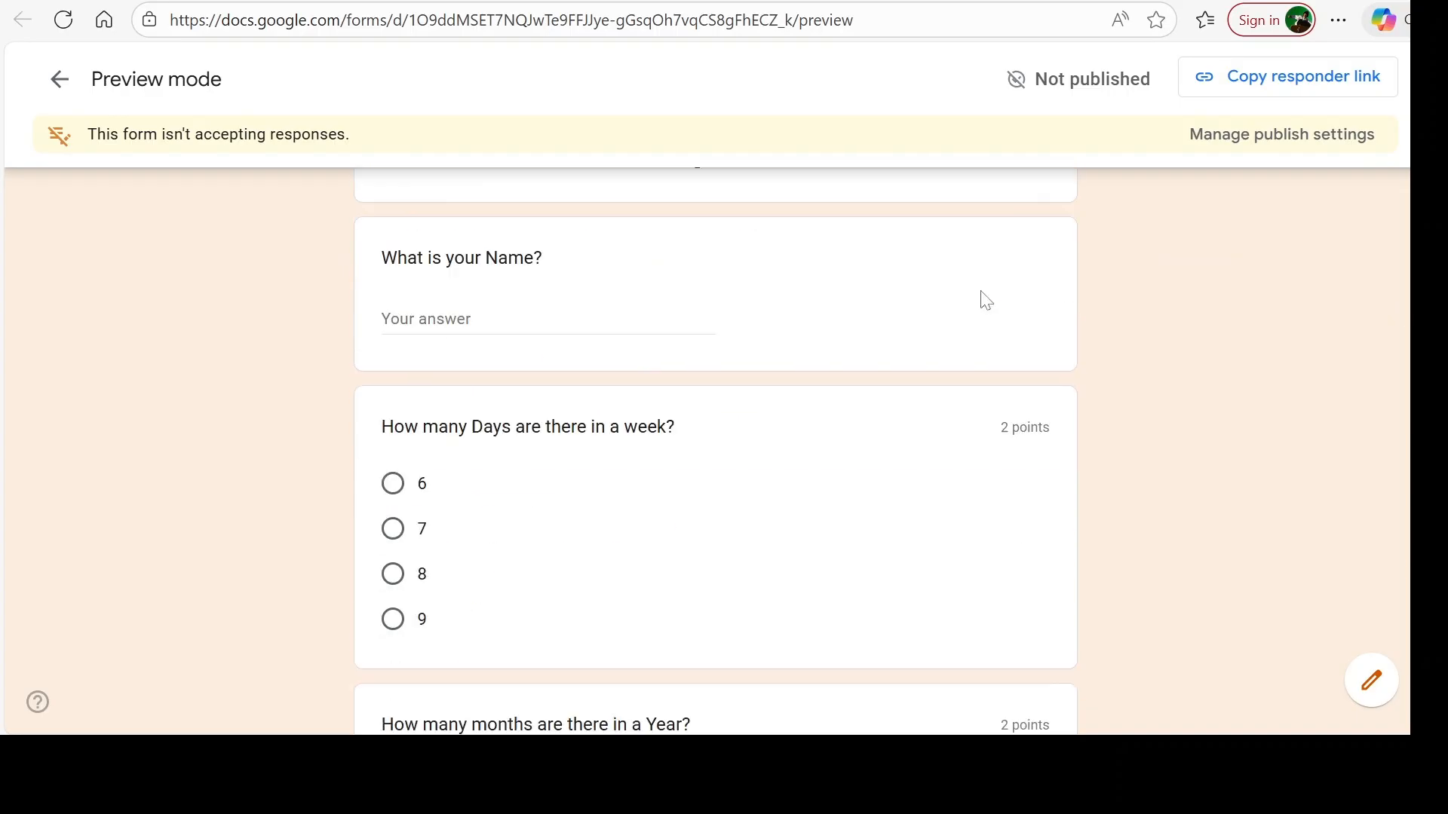
scroll(986, 309, up, 13)
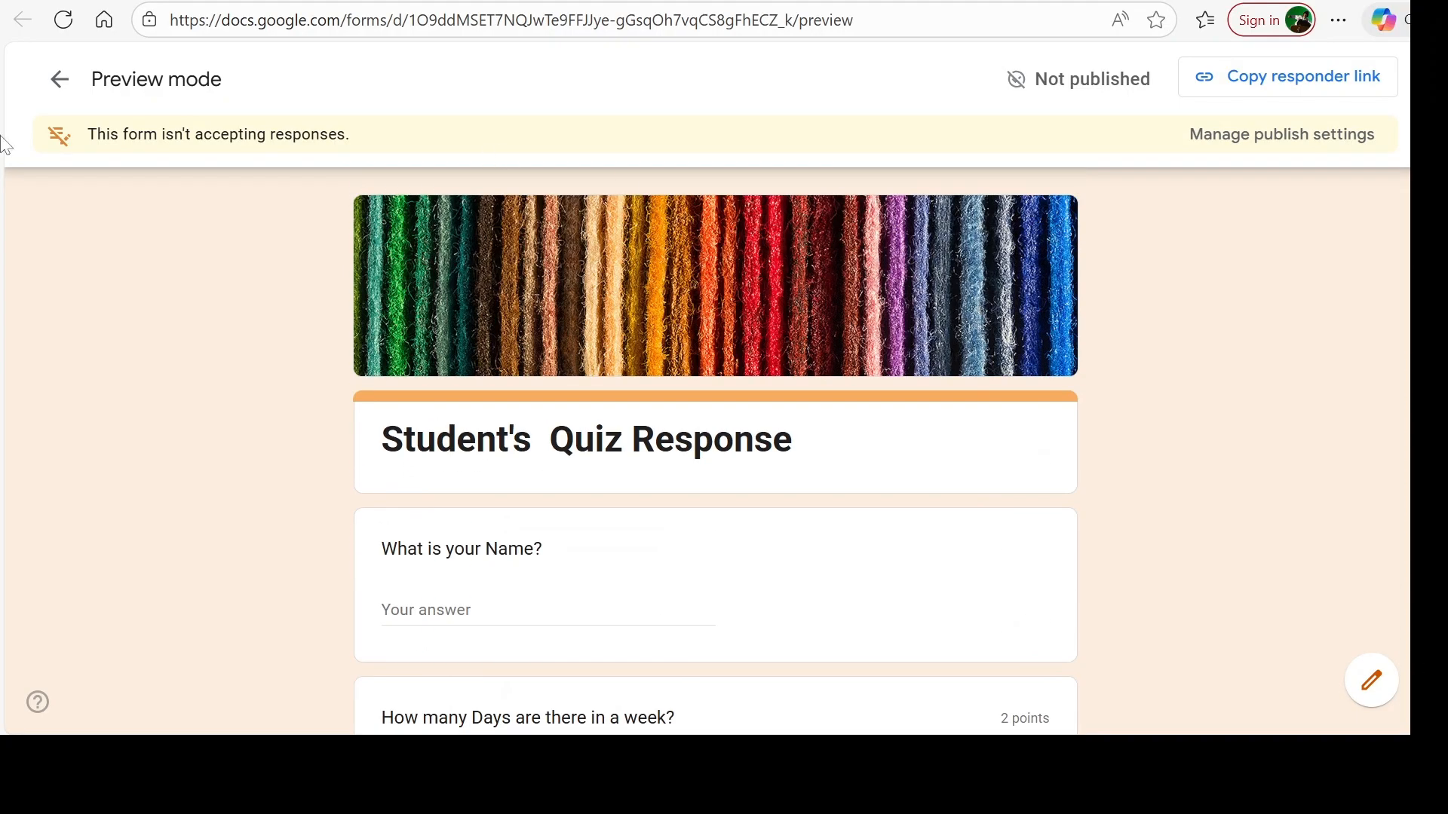
click(59, 82)
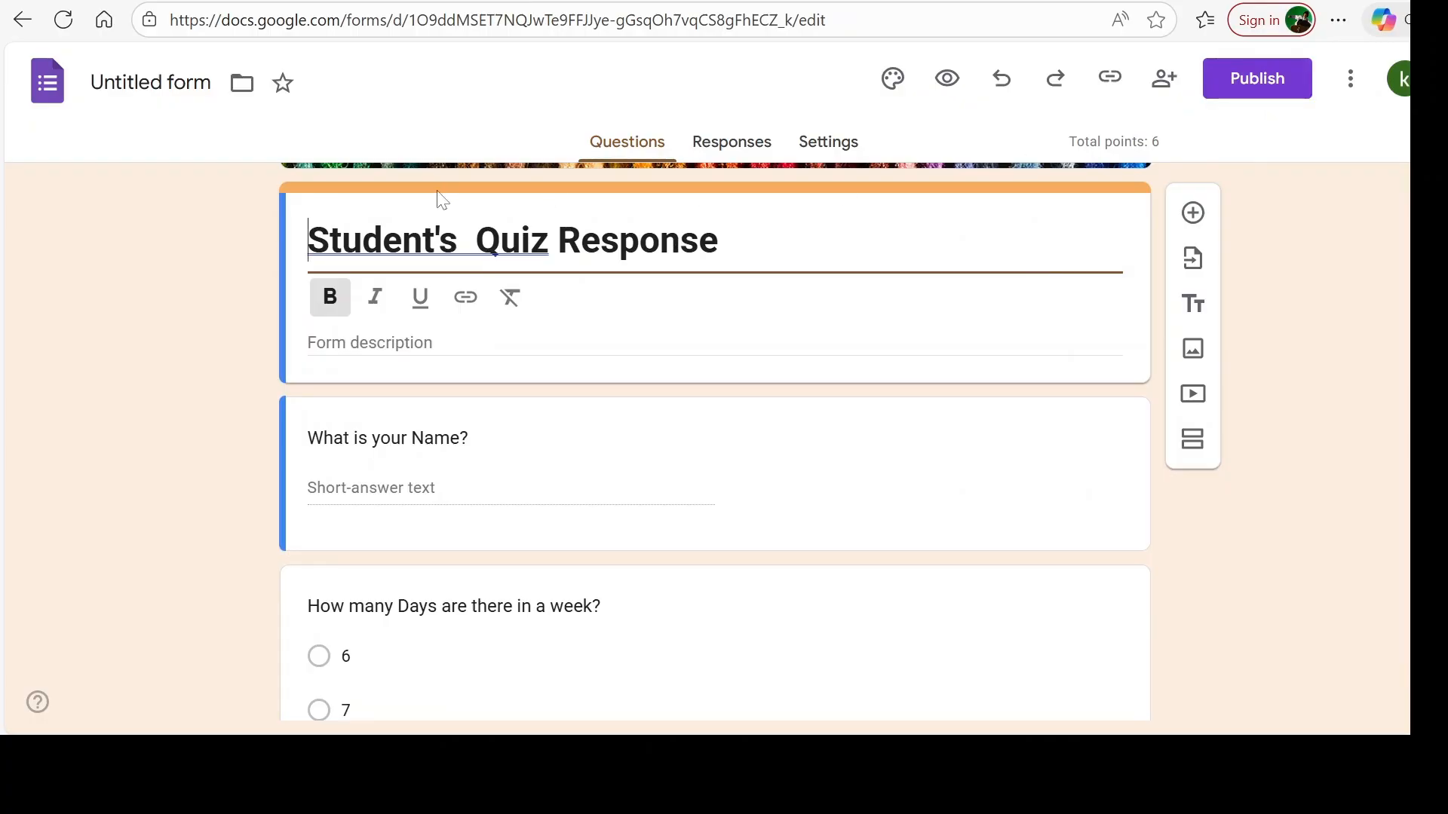
drag(308, 241, 549, 241)
right_click(457, 240)
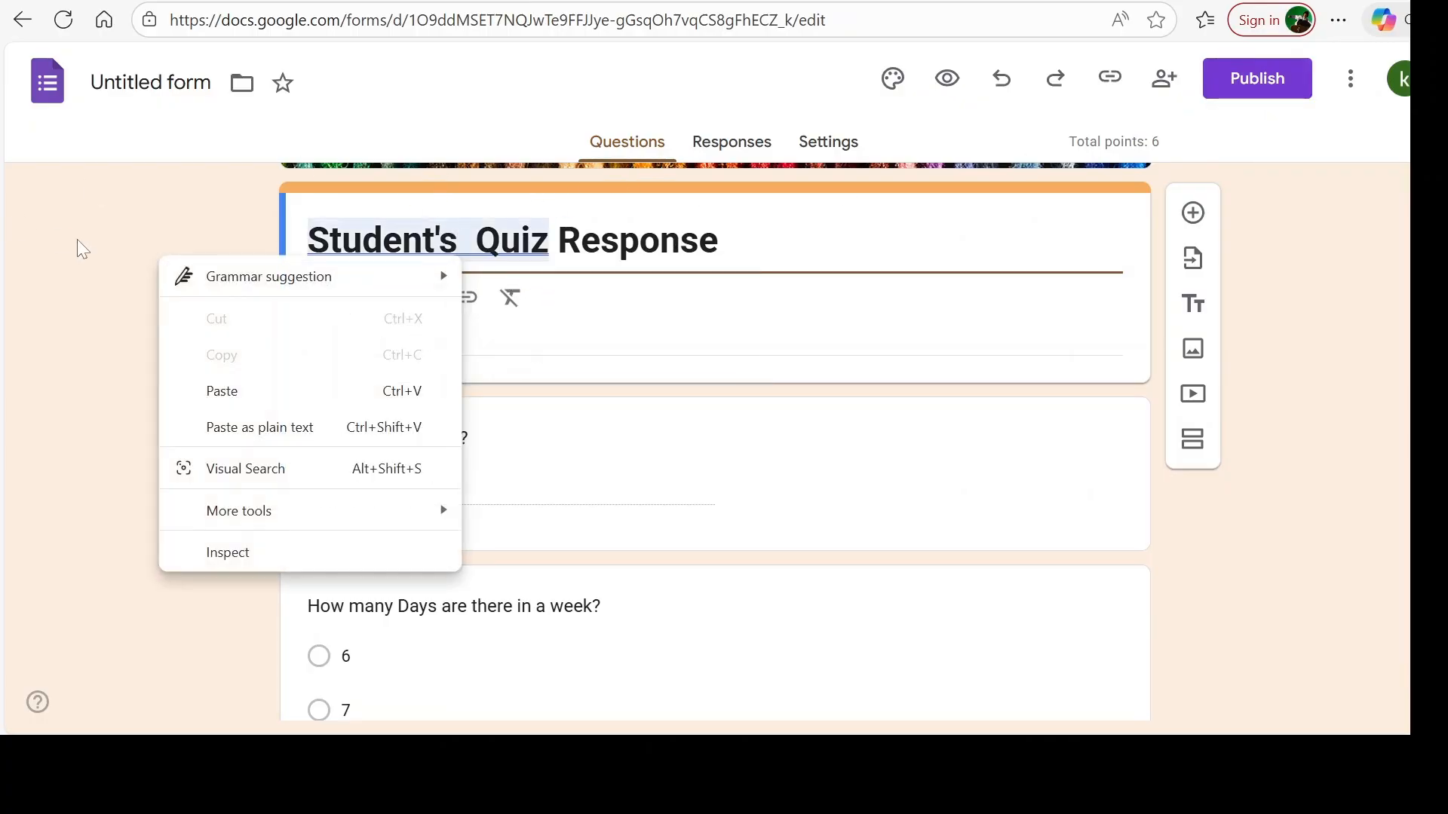
click(136, 240)
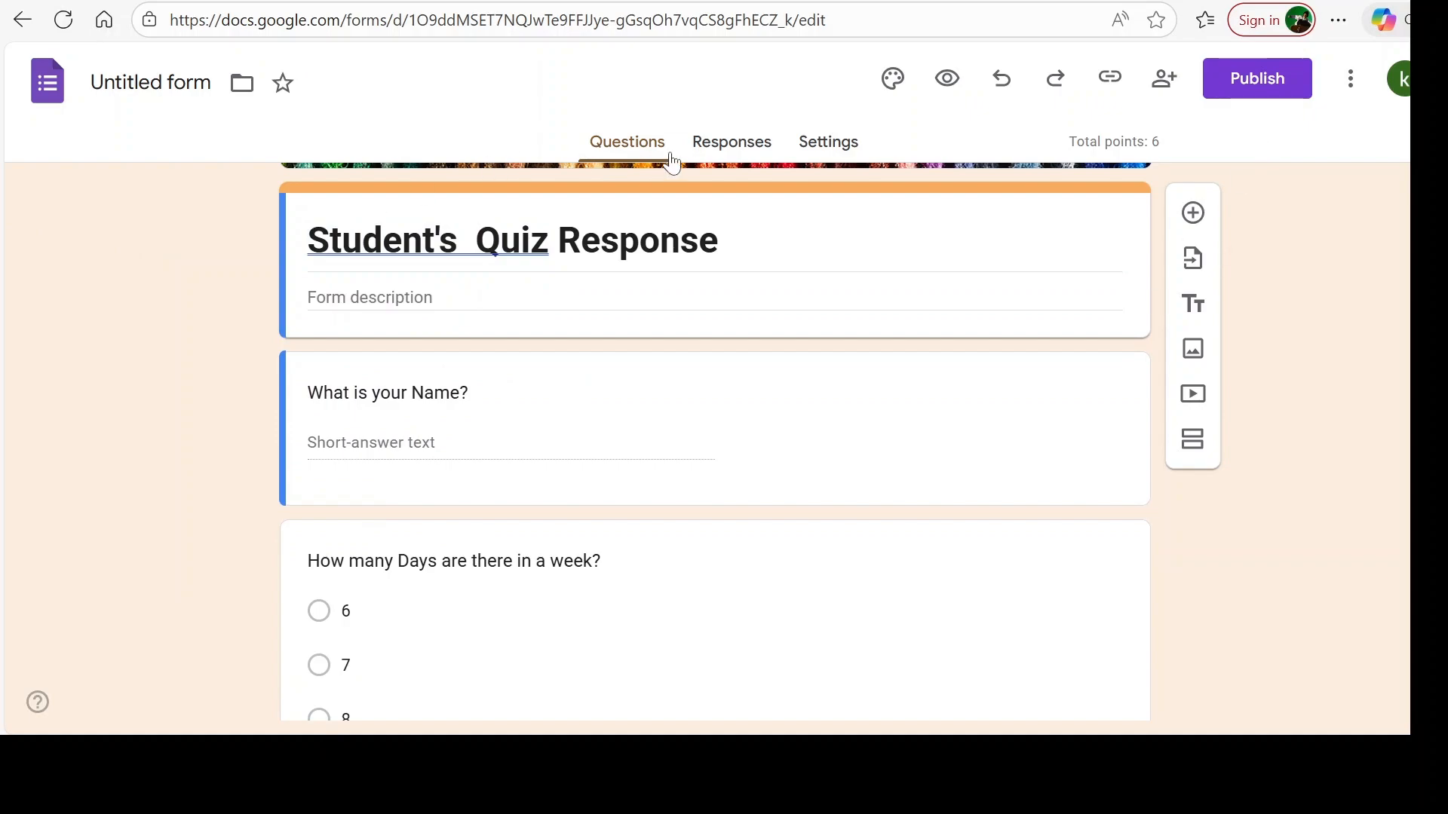
Link the form's responses to the existing spreadsheet "Untitled form (Responses)" and dismiss the data extraction notice in the opened sheet
click(733, 147)
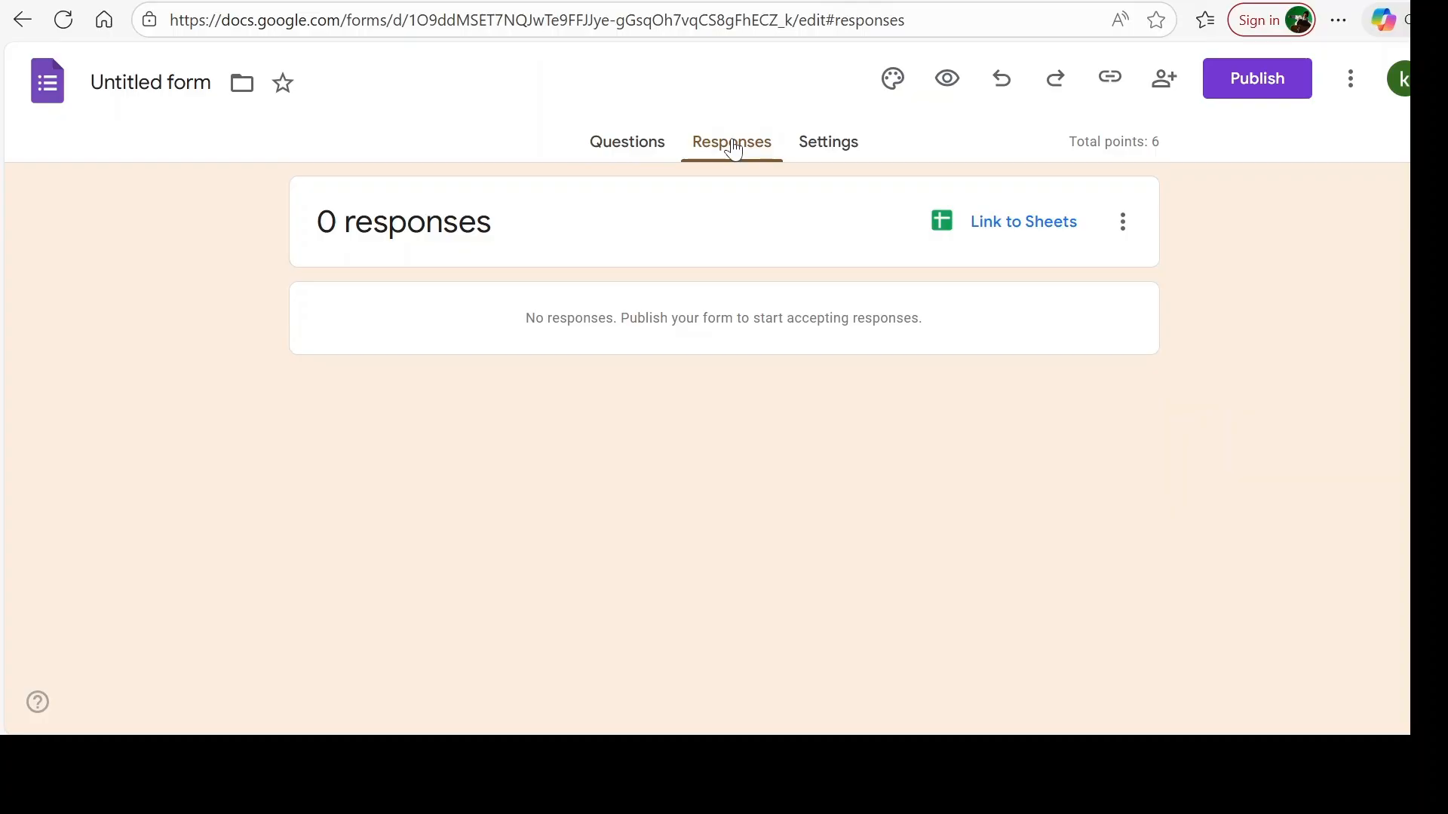
click(1029, 230)
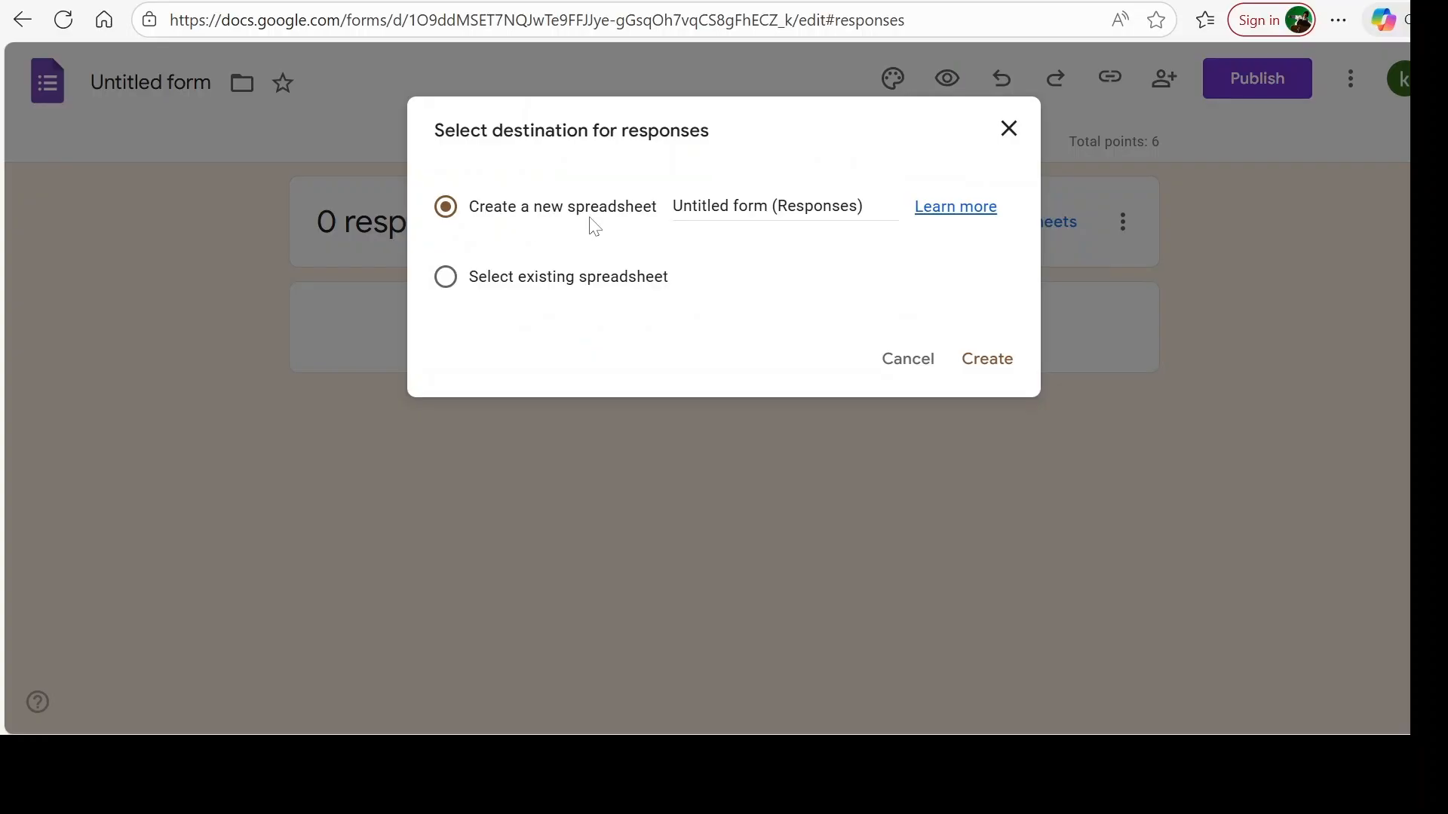
click(448, 285)
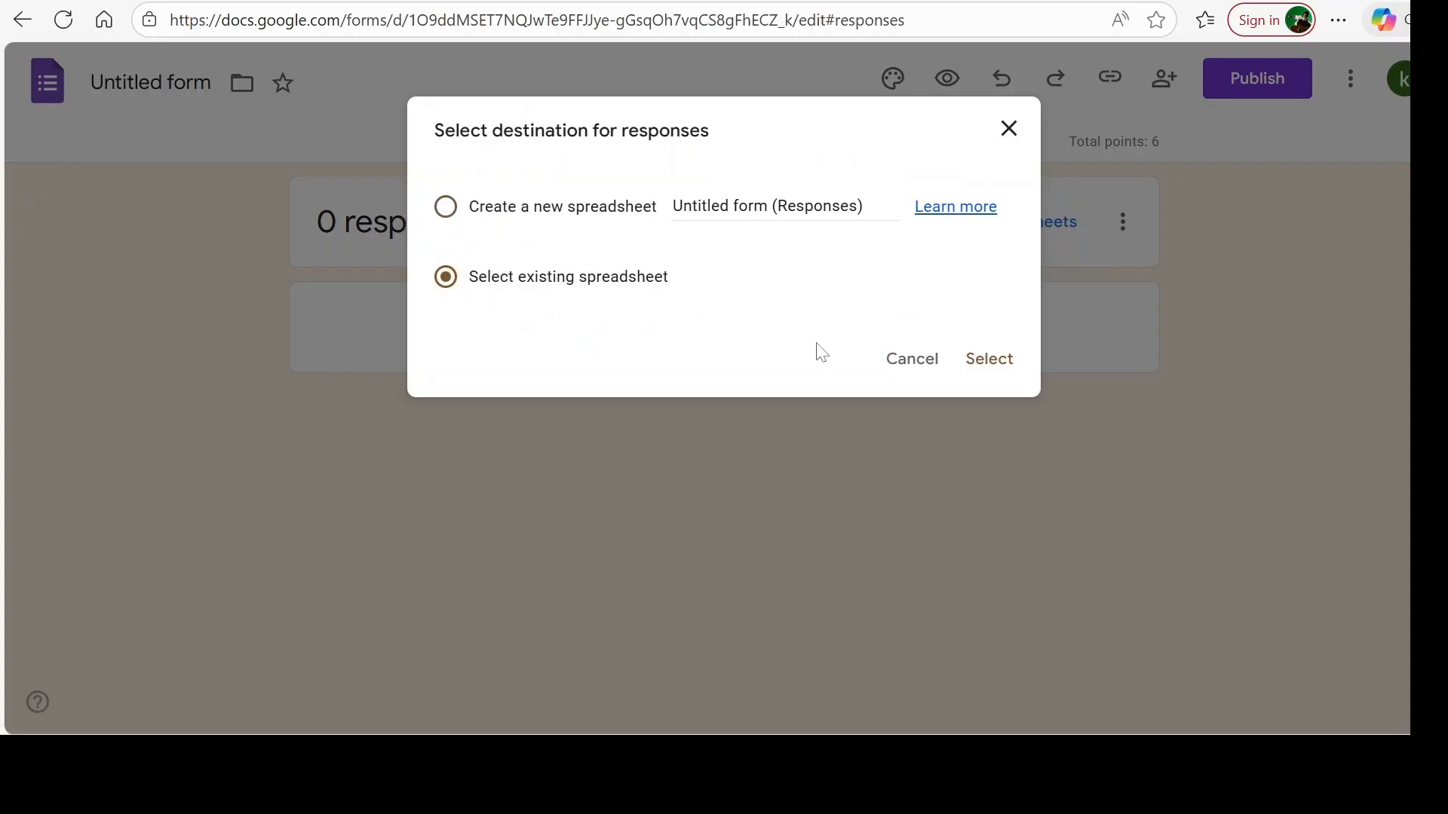
click(1001, 368)
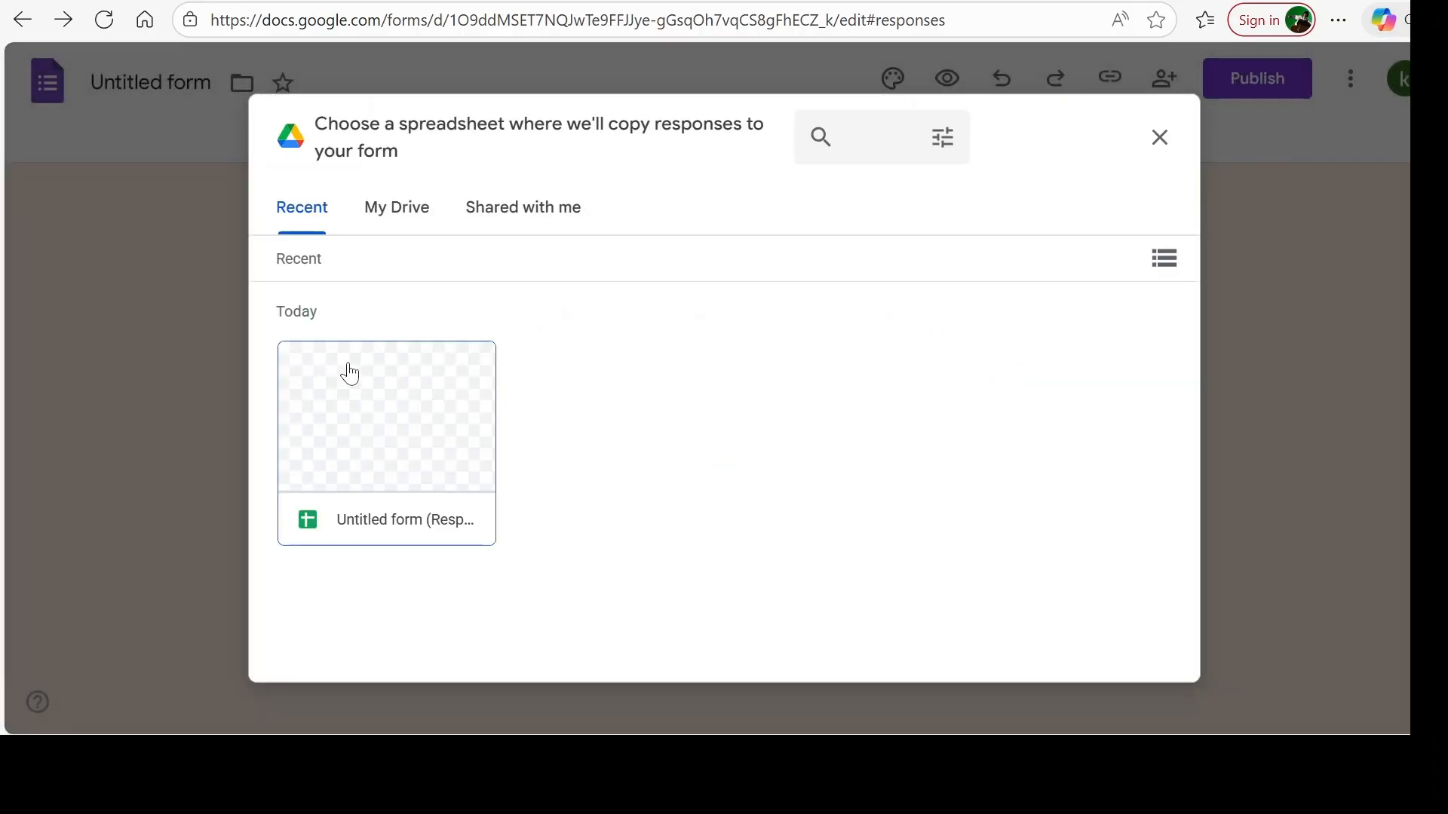
click(365, 390)
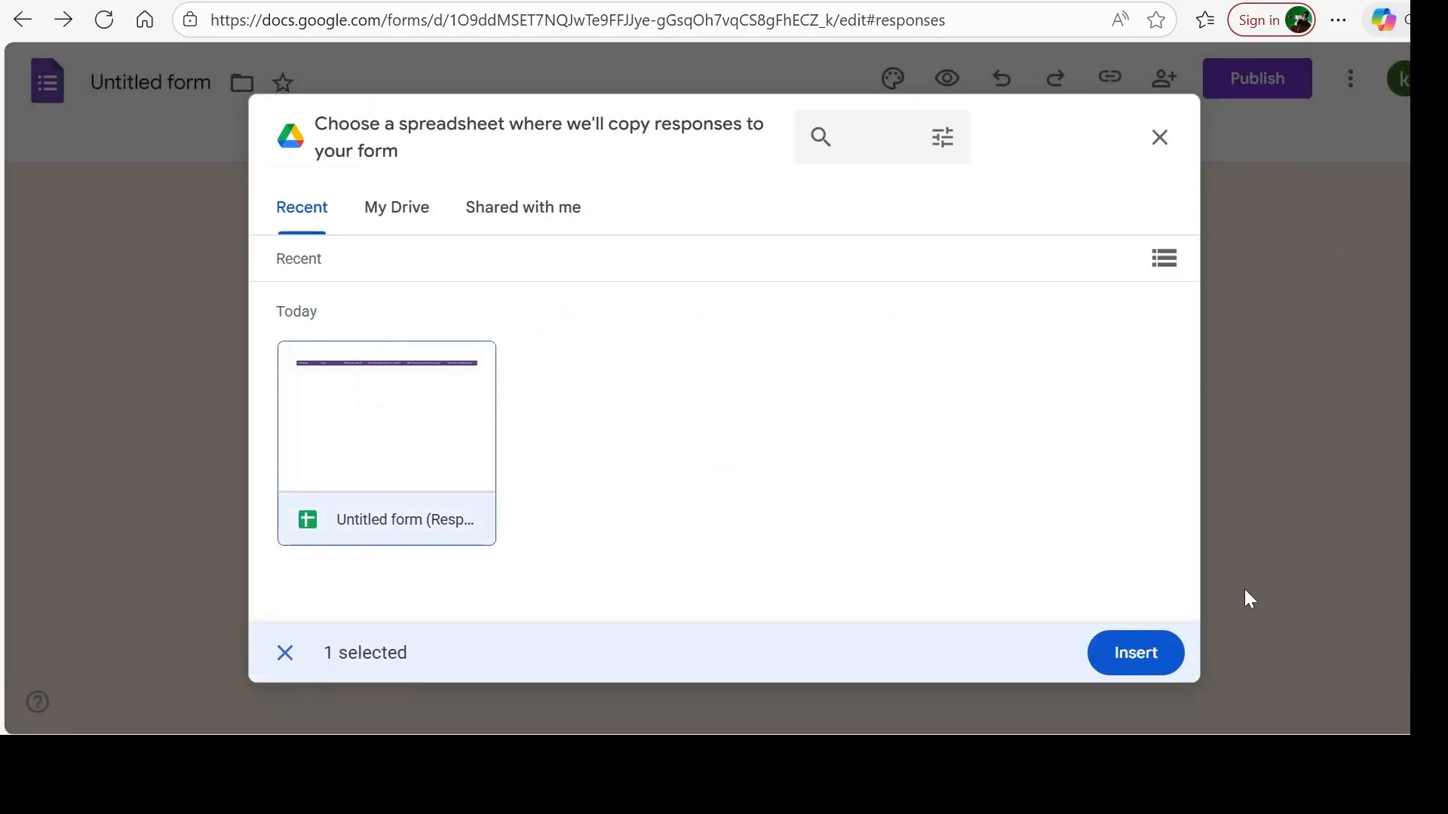
click(1147, 660)
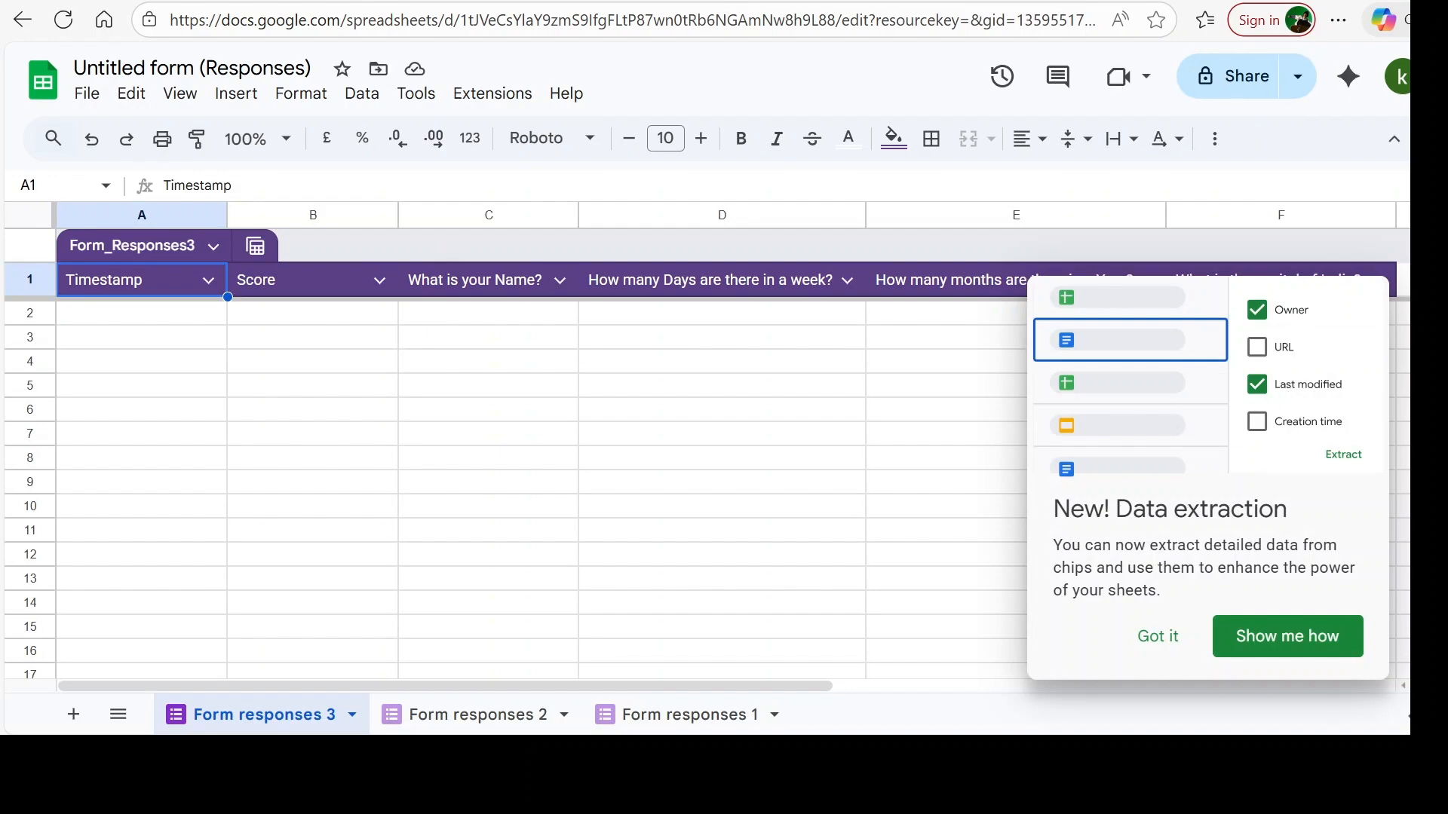
click(1169, 639)
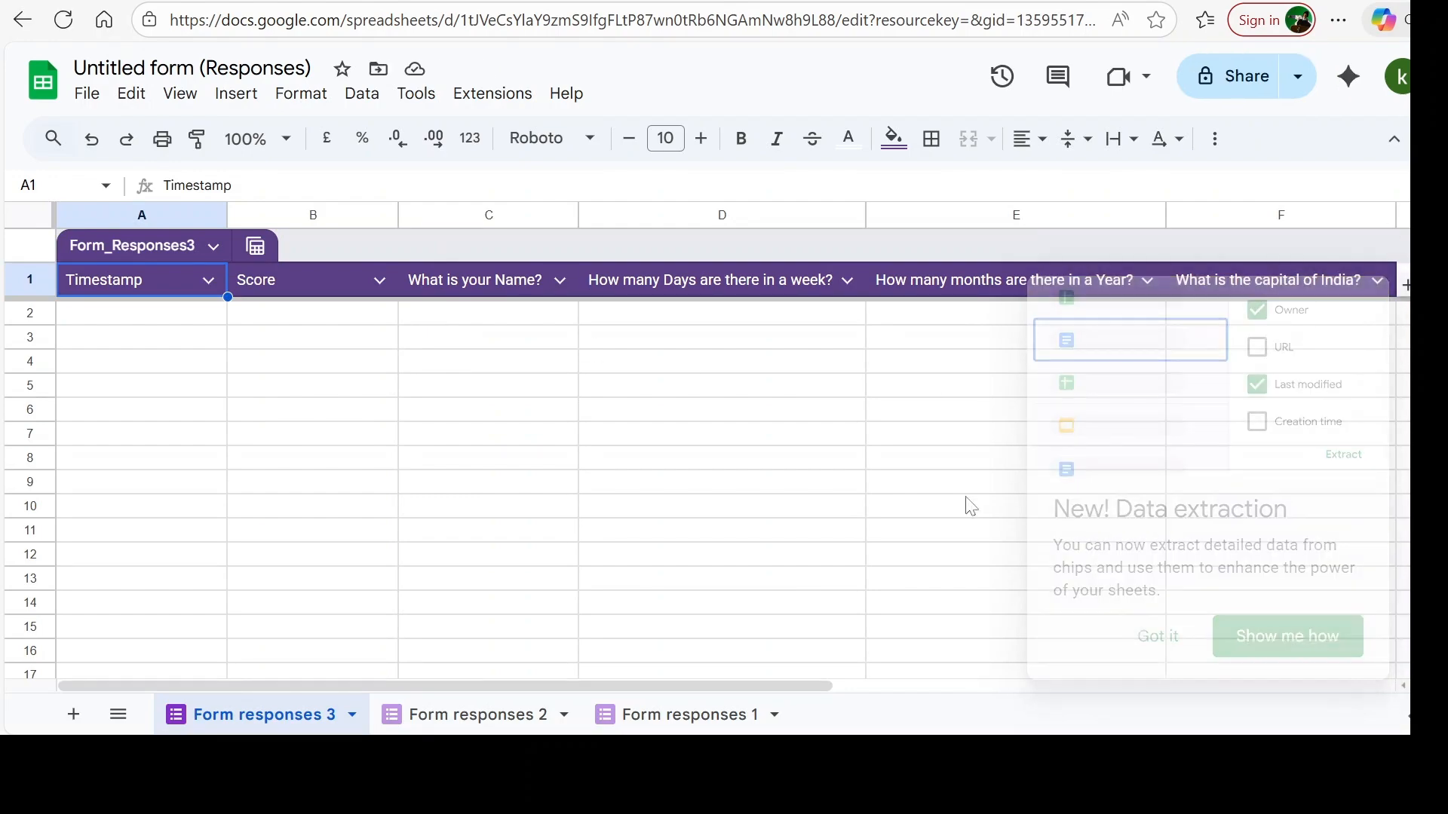